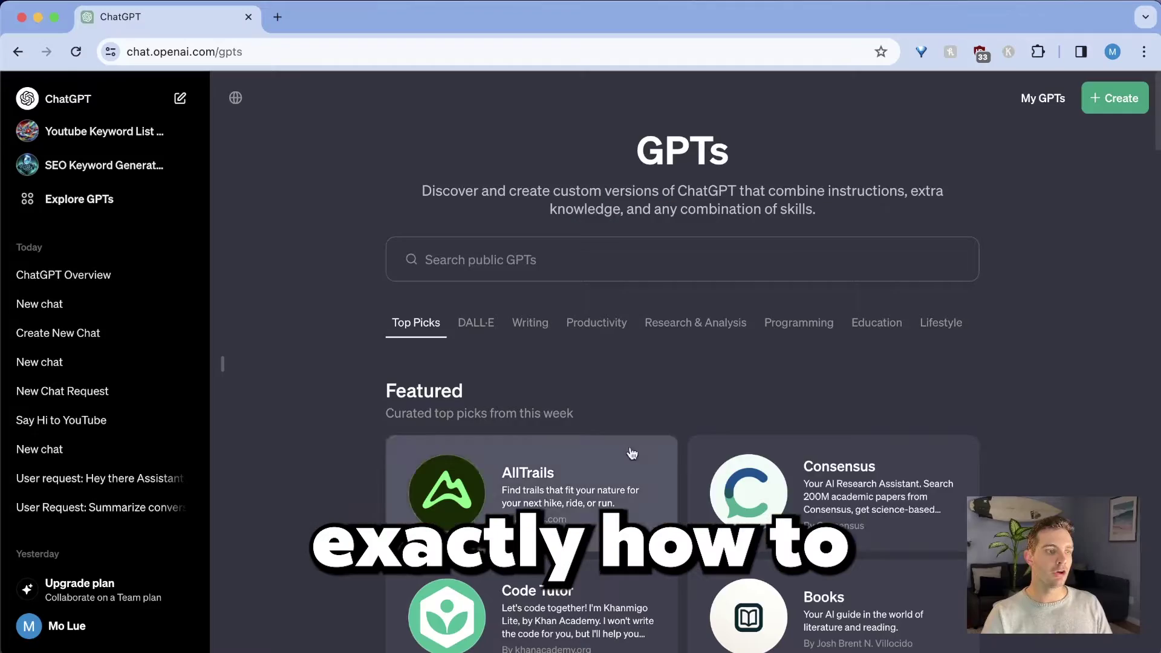
# Open the GPTs gallery from the sidebar to begin creating a new custom GPT.
pyautogui.click(1109, 100)
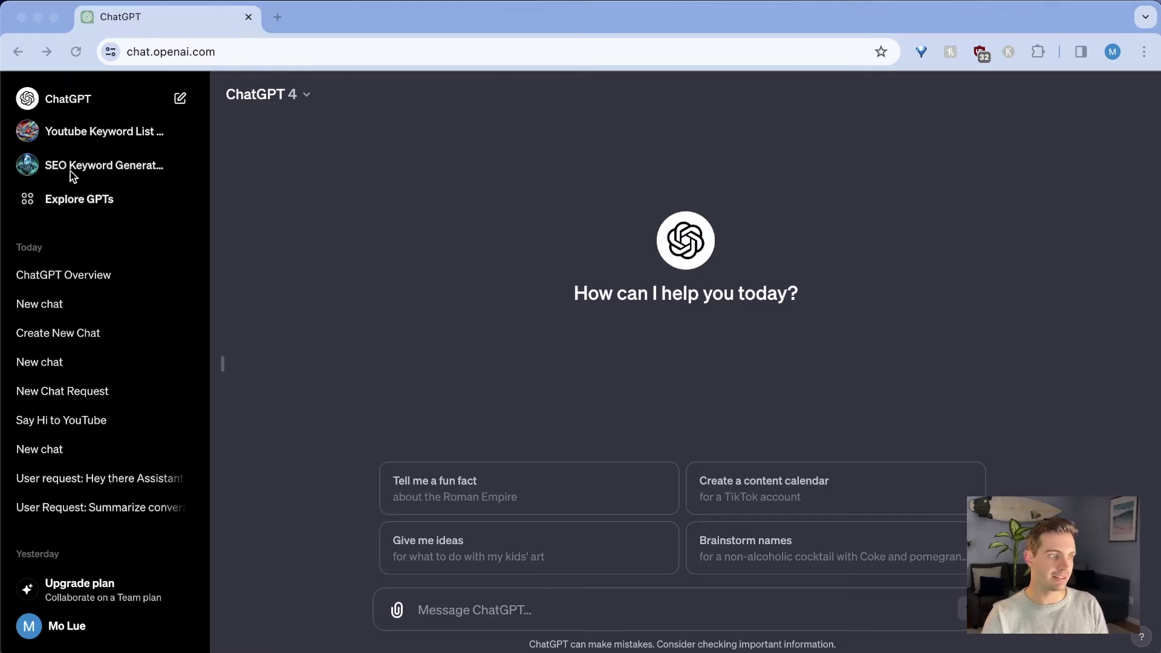
pyautogui.click(98, 207)
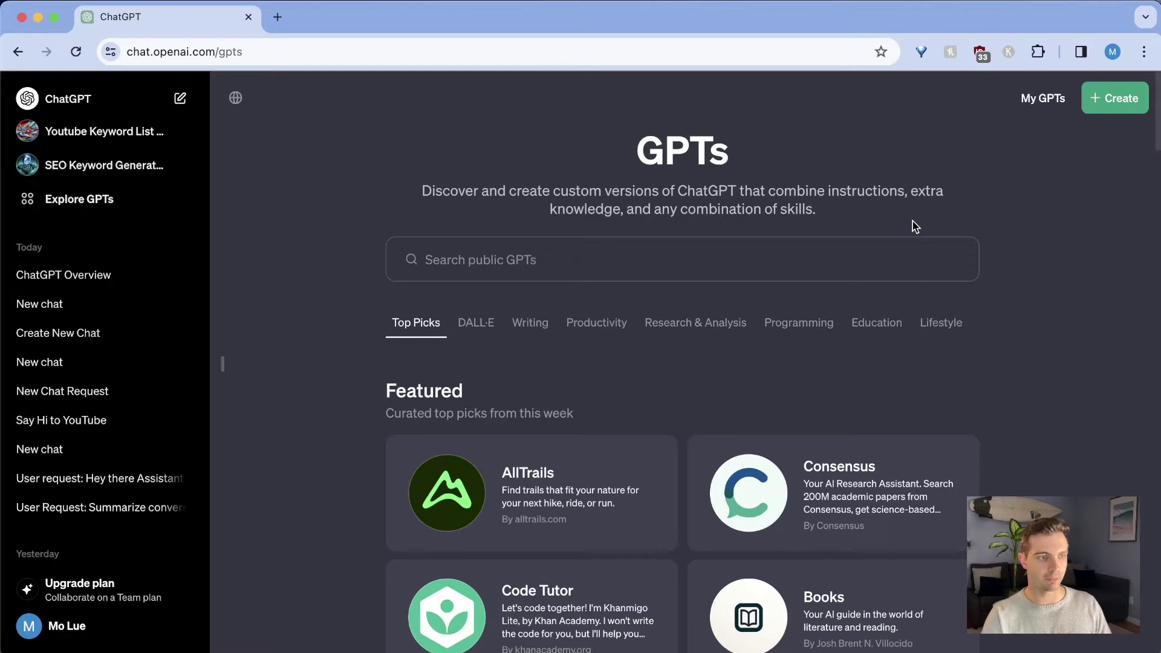
# Open a new GPT in the GPT Builder and review its greeting.
pyautogui.click(1113, 108)
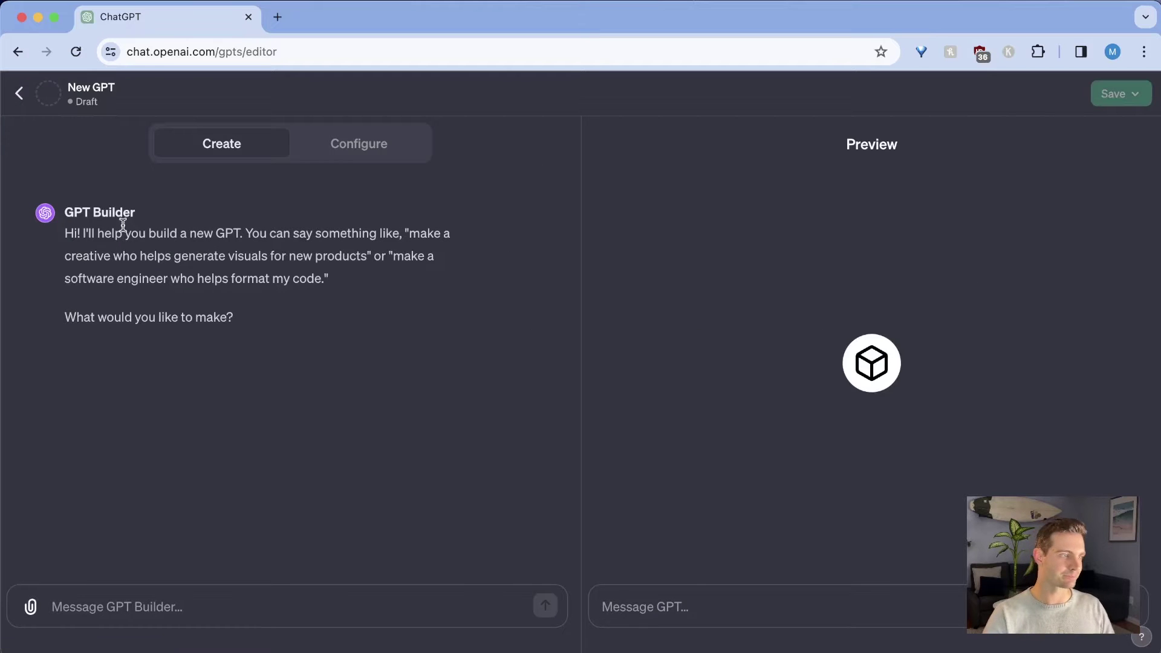
pyautogui.moveTo(64, 234); pyautogui.dragTo(349, 363)
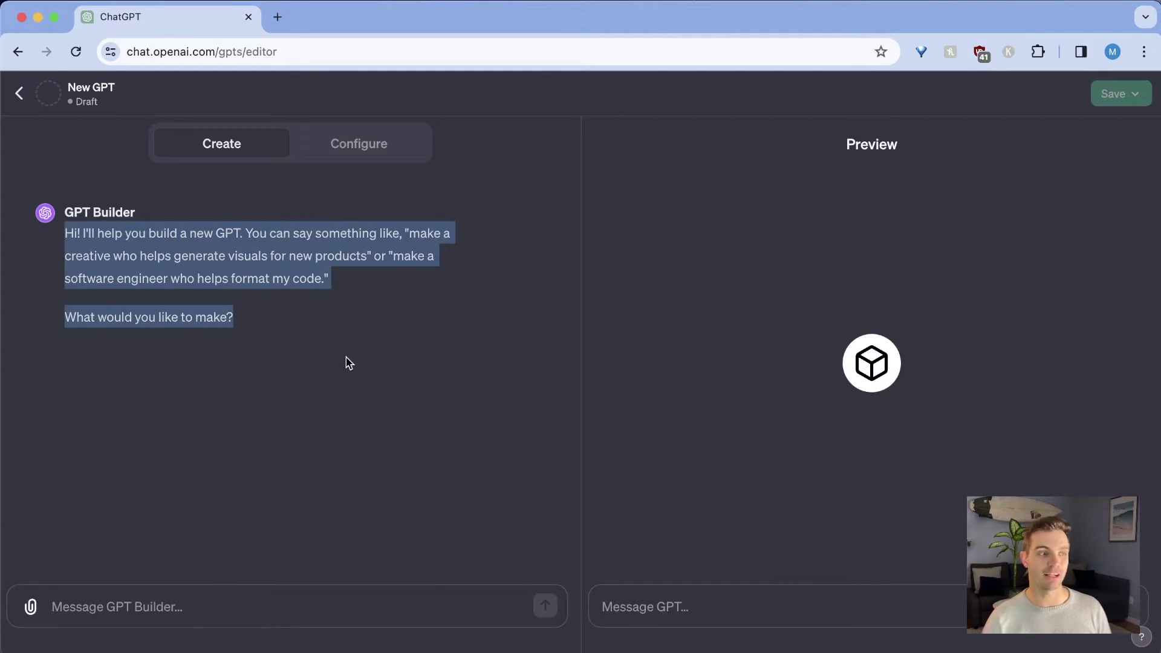
pyautogui.click(348, 381)
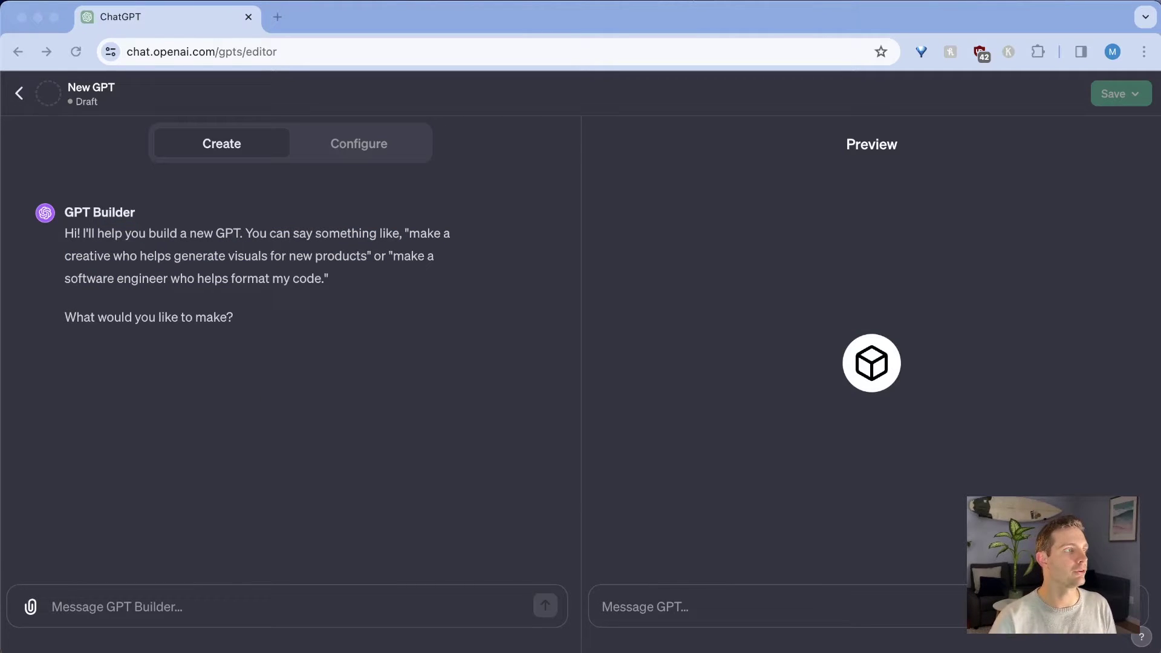
# Send the builder the sales-expert request plus the business-growth goal paragraph.
pyautogui.click(230, 589)
pyautogui.write('Make a sales expert that can help me with creating sales scripts and communication templates and develop a sales strategy for my business.')
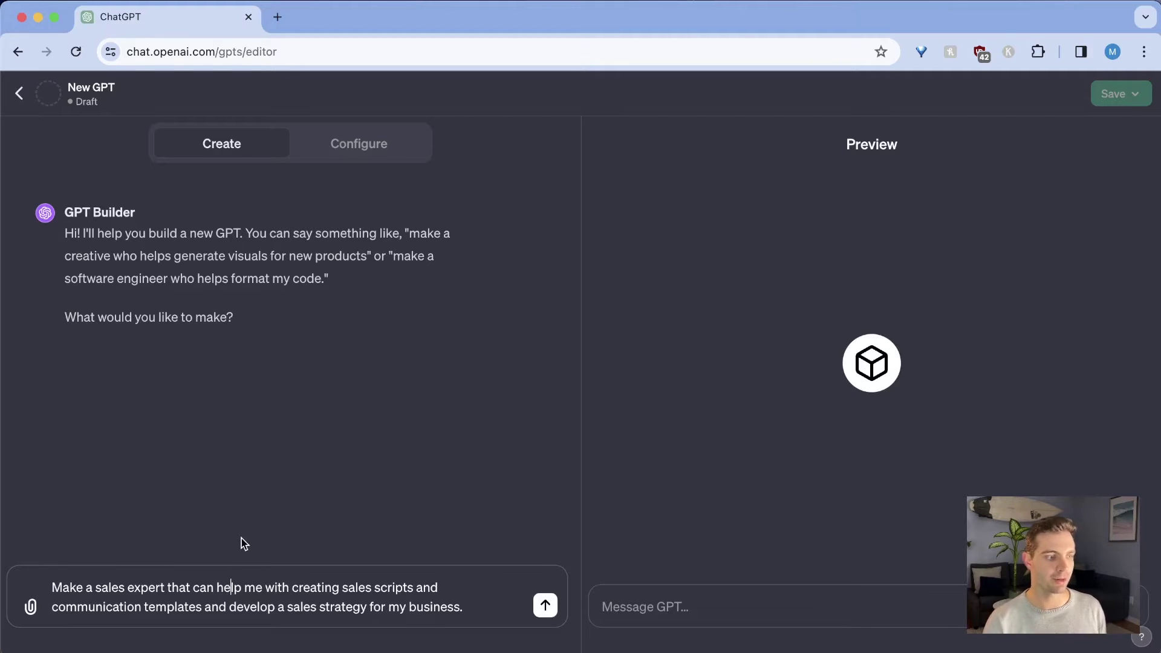
pyautogui.click(468, 607)
pyautogui.hotkey('shift', 'Return')
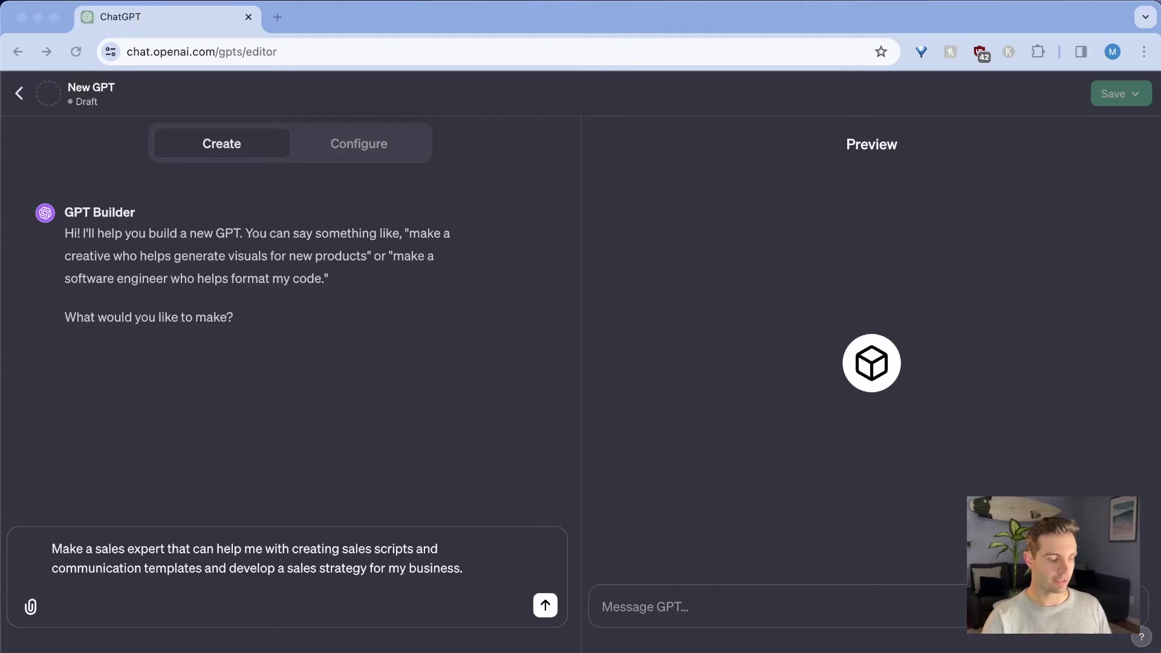
pyautogui.click(325, 617)
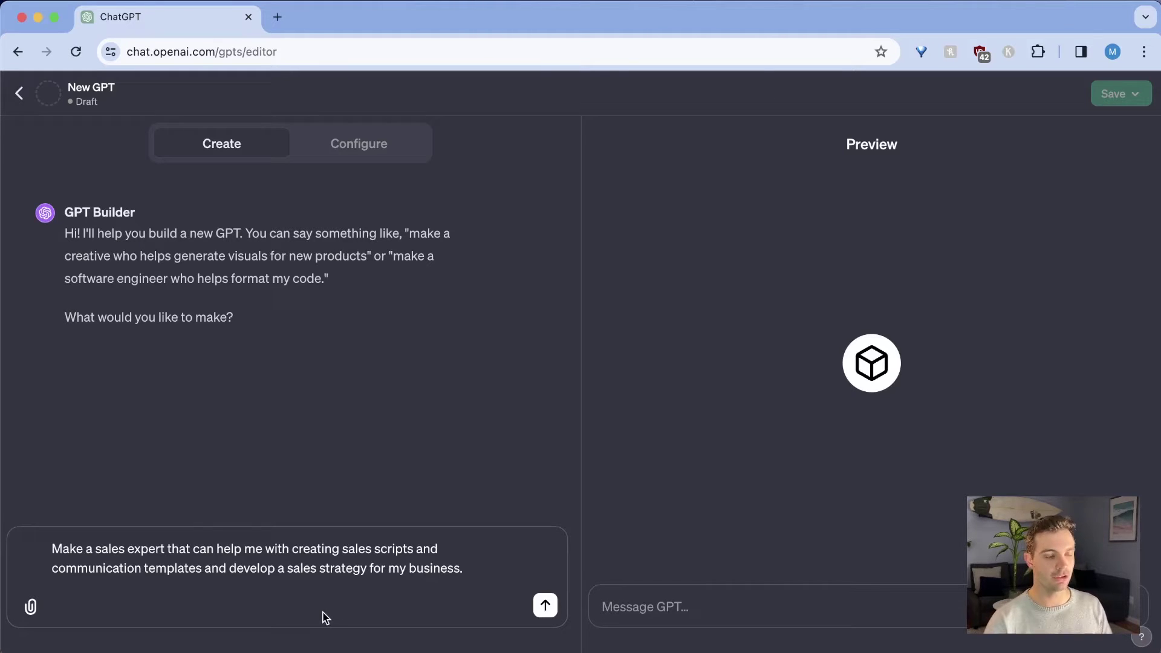
pyautogui.write('My goal is to enhance the efficiency and effectiveness of my sales processes, improve conversion rates, and ultimately drive business growth.')
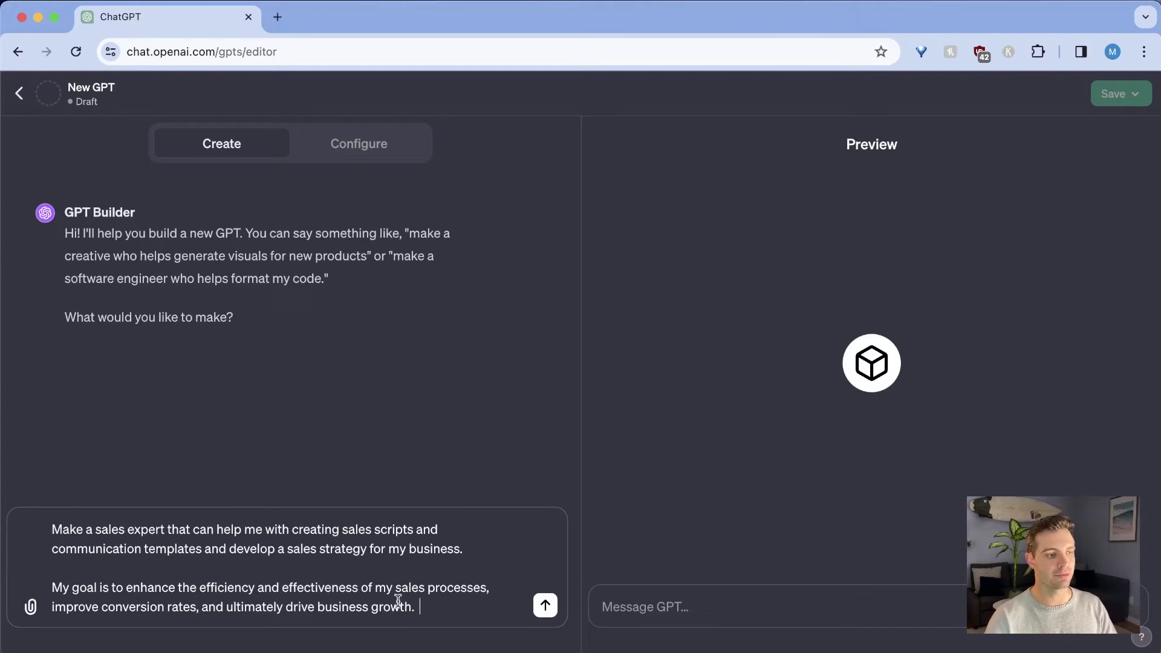
pyautogui.click(545, 605)
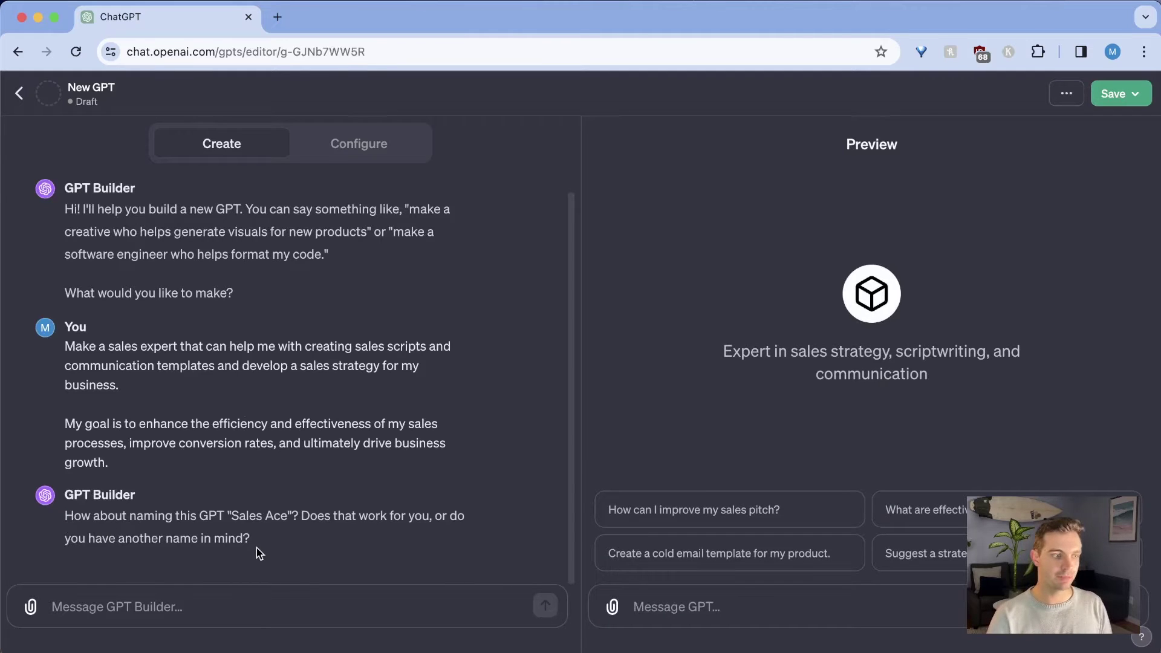
# Name the GPT 'Sales GPT Mastermind'.
pyautogui.click(233, 608)
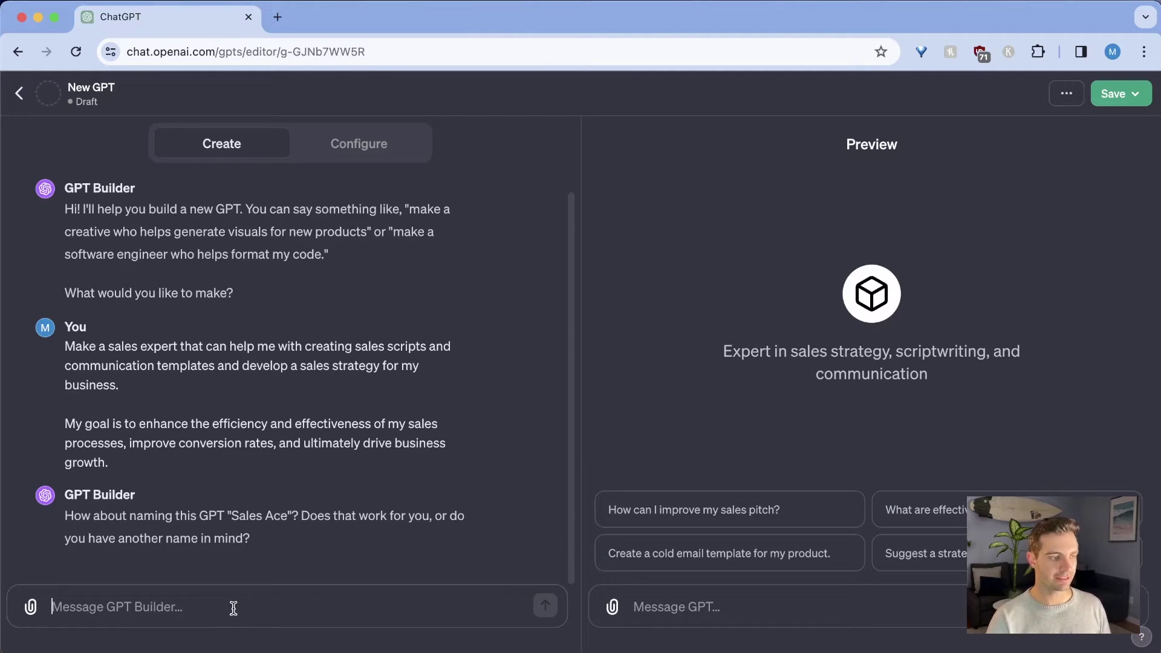
pyautogui.write('Name it')
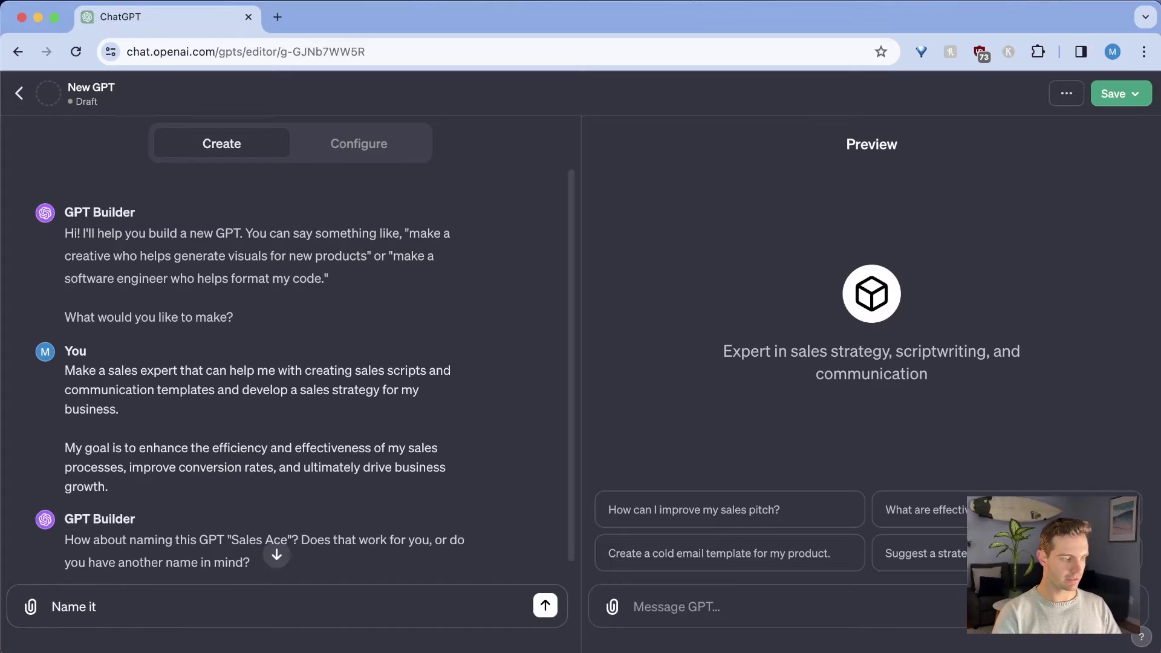
pyautogui.write(' Sales GPT Masterm')
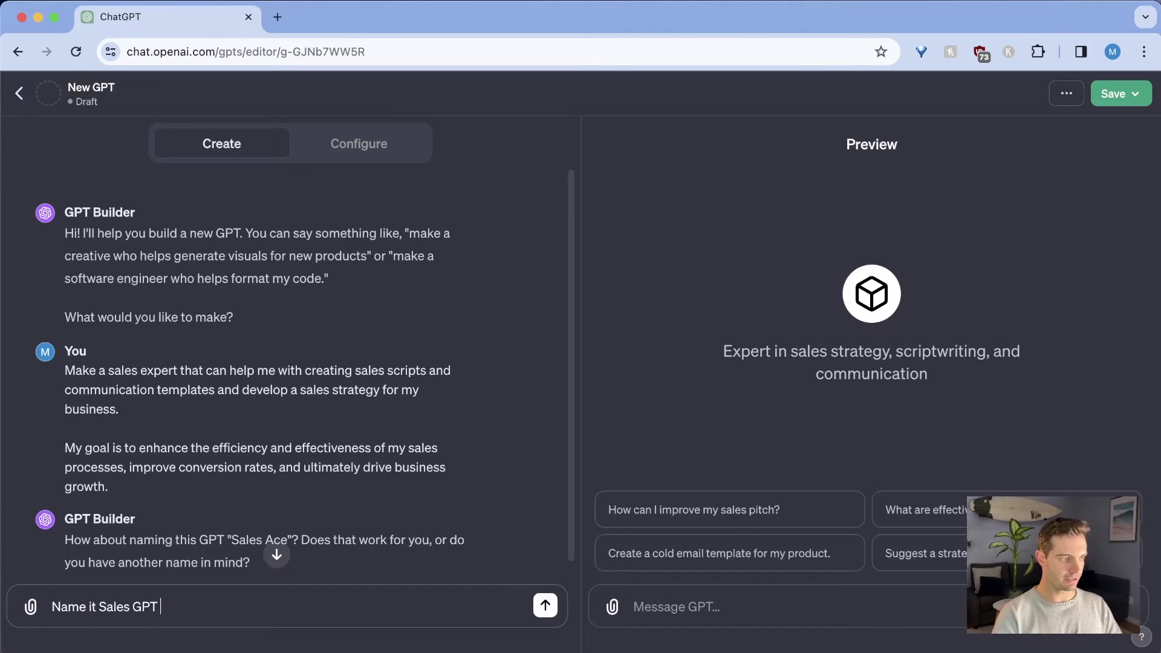
pyautogui.write('ind')
pyautogui.press('Return')
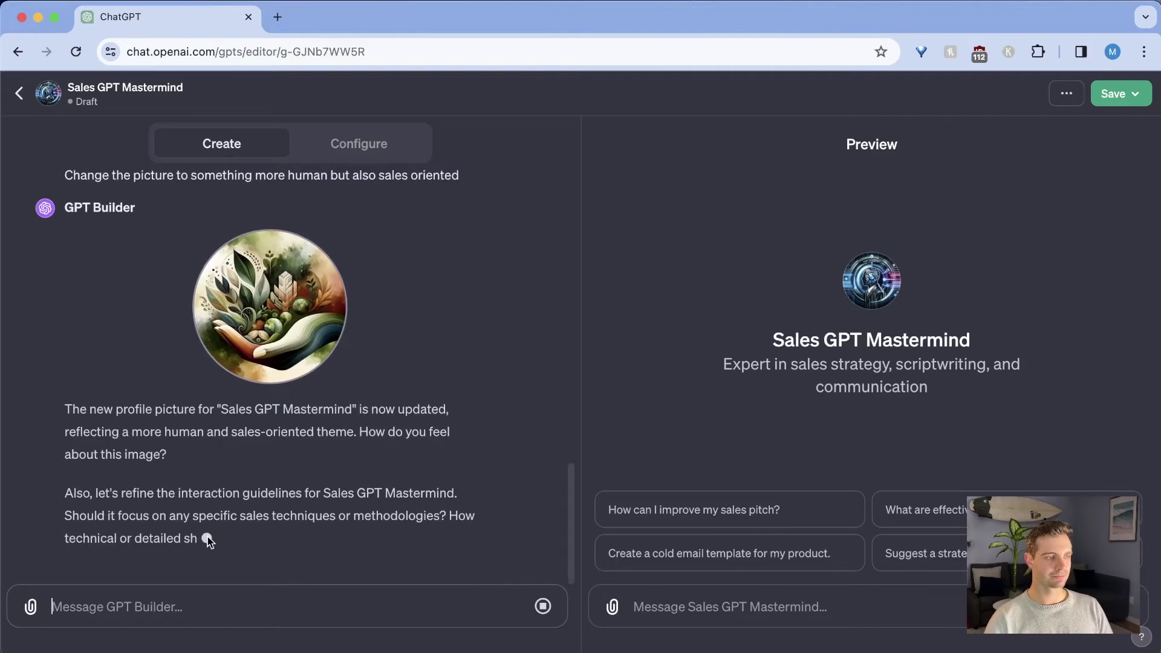
# Approve the newly generated profile picture.
pyautogui.click(270, 607)
pyautogui.write('That p')
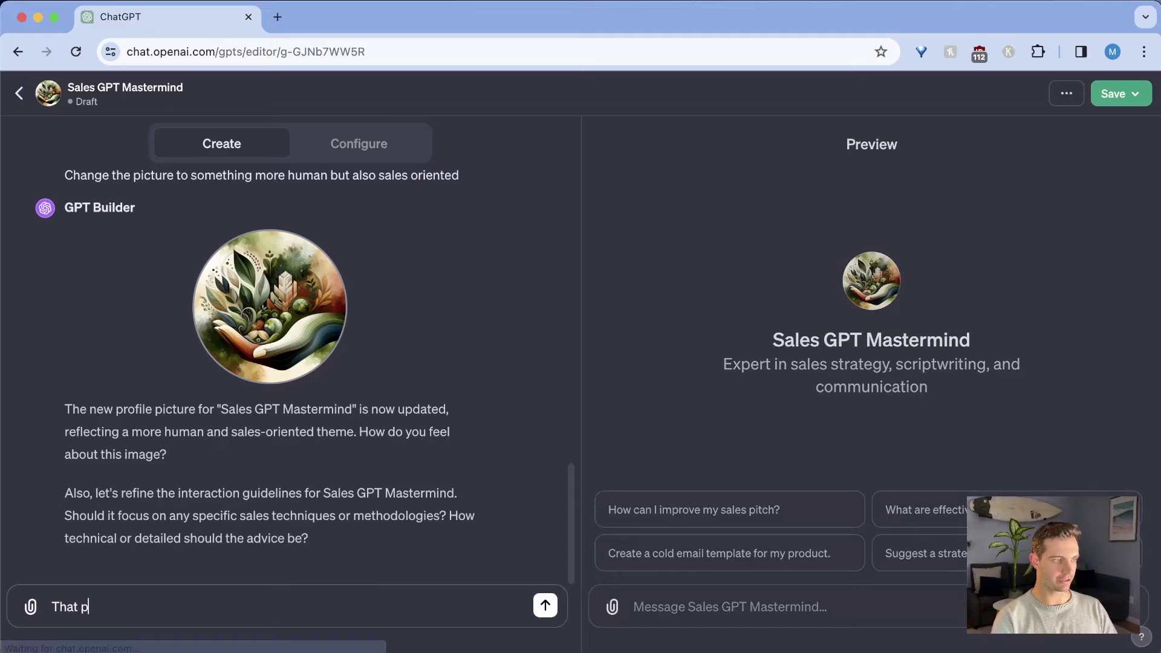
pyautogui.write('icture looks goo')
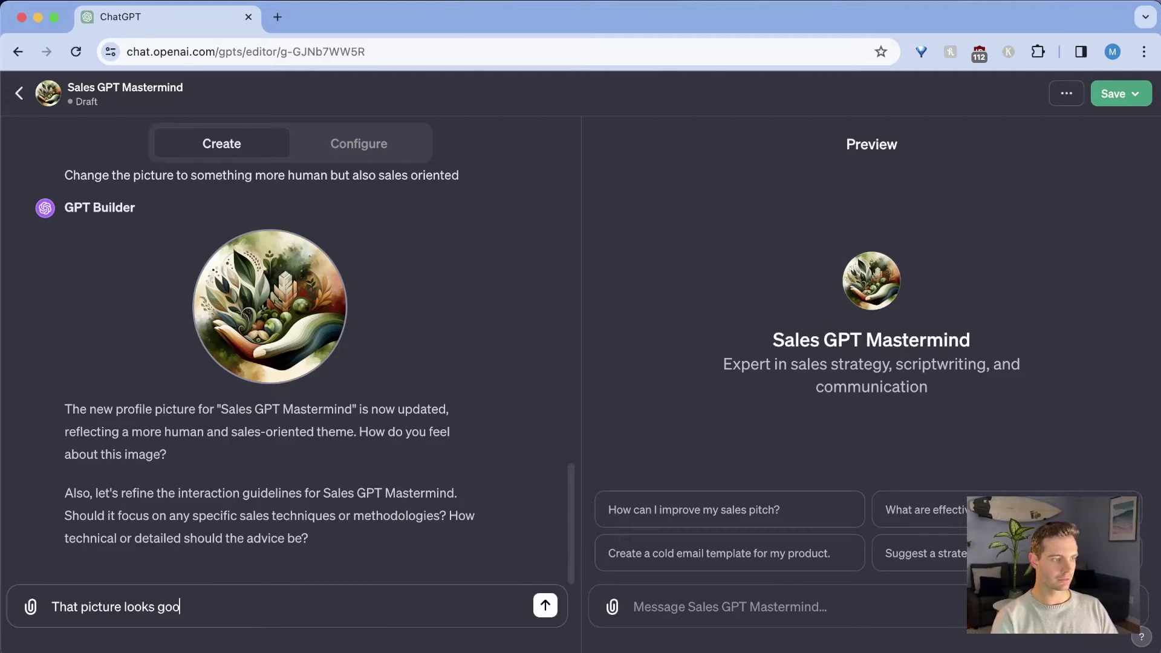
pyautogui.press('Return')
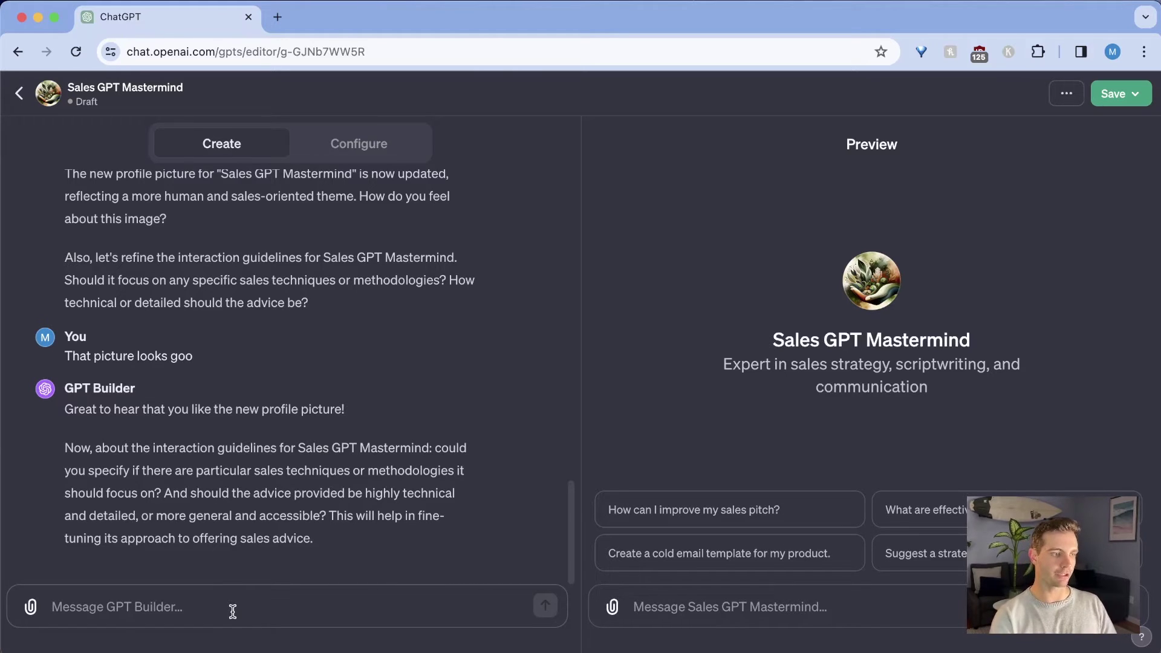
# Write that the GPT should focus technically on sales scripts, communication templates and strategy.
pyautogui.write('I want the g')
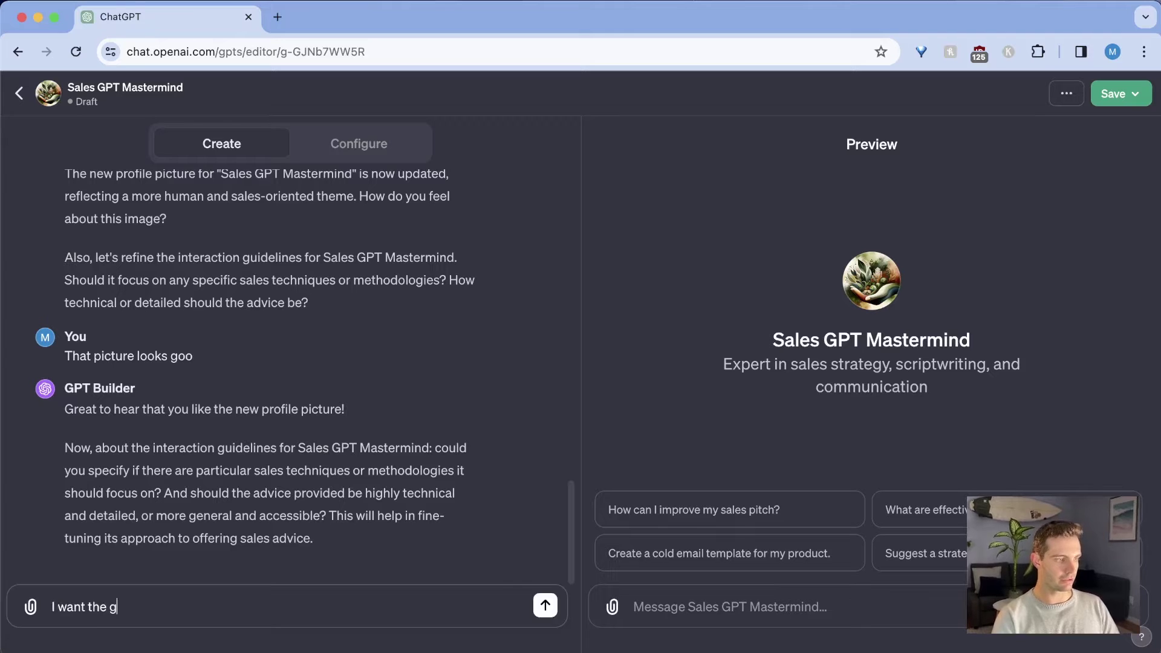
pyautogui.write('pt to focus on Sales Scripts and communication templates and strategy development.')
pyautogui.hotkey('shift', 'Return')
pyautogui.hotkey('shift', 'Return')
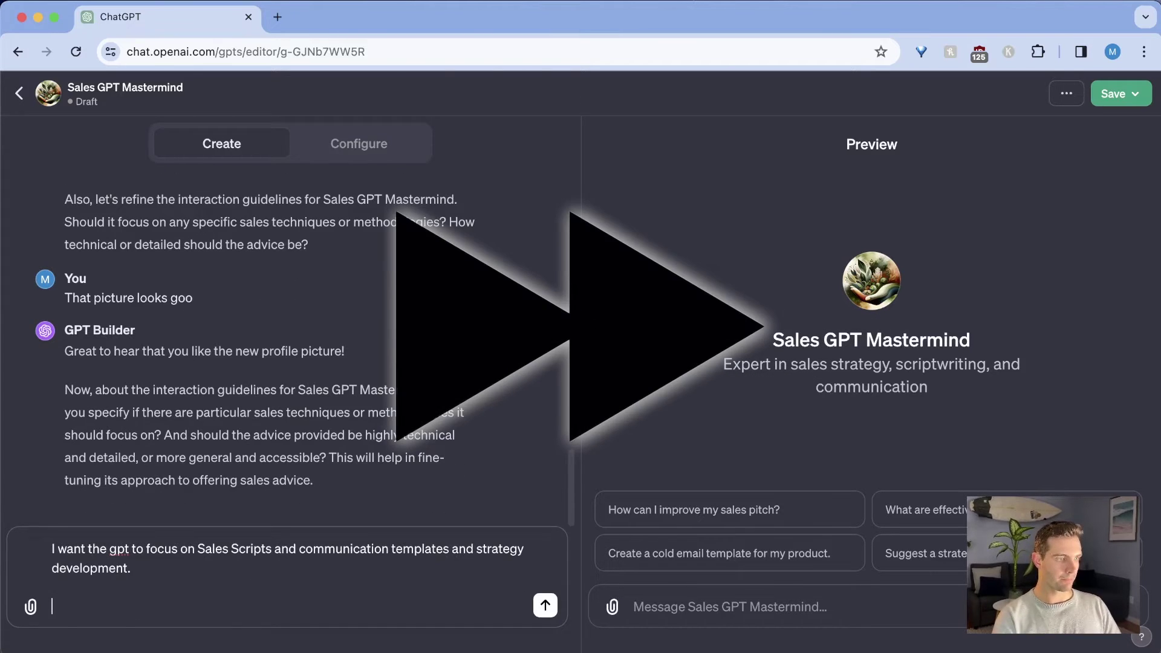
pyautogui.write('It should be technical and write a lot of my sales scripts for me.')
pyautogui.hotkey('shift', 'Return')
pyautogui.hotkey('shift', 'Return')
pyautogui.write('Here i')
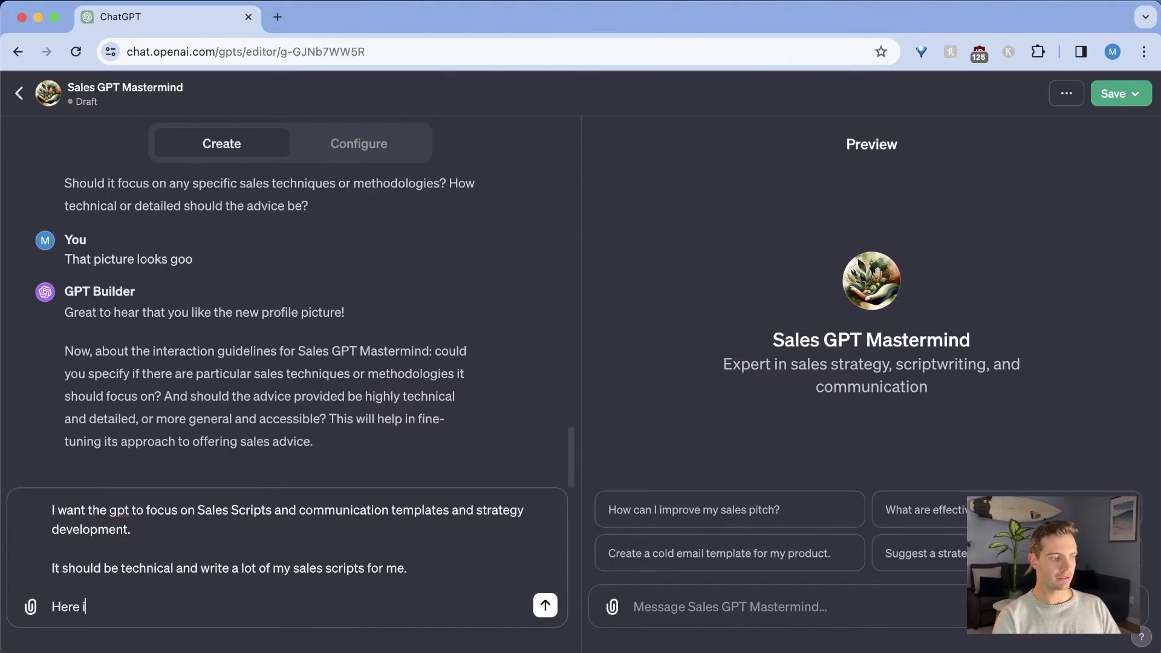
pyautogui.write('s more infor')
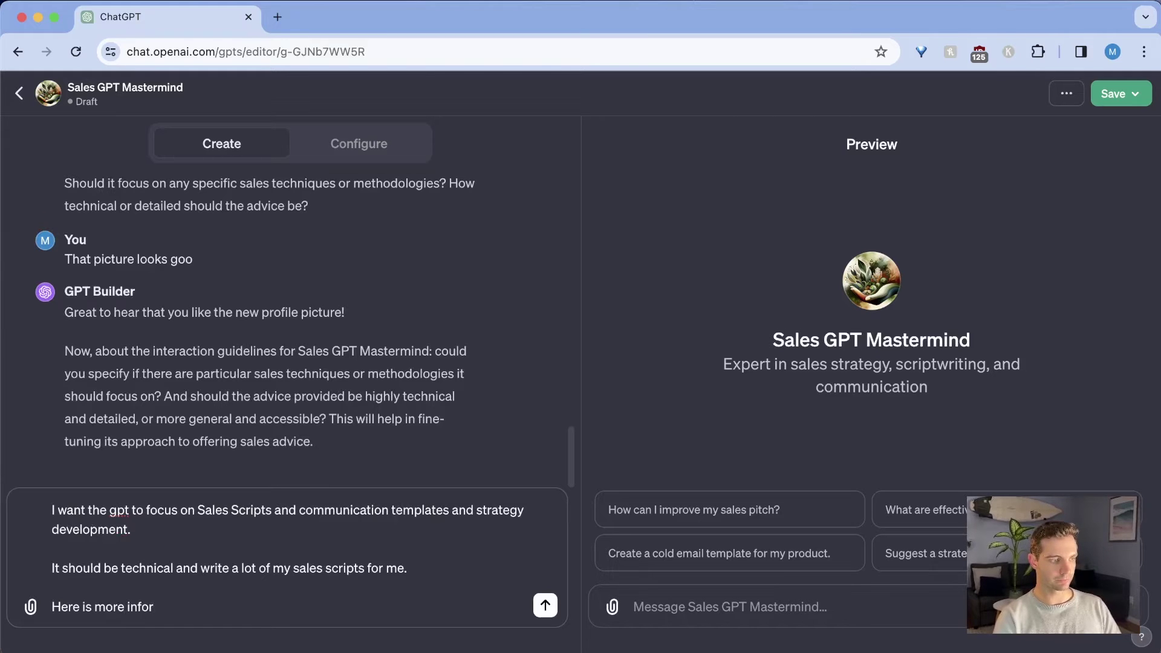
pyautogui.write('mation:')
pyautogui.hotkey('shift', 'Return')
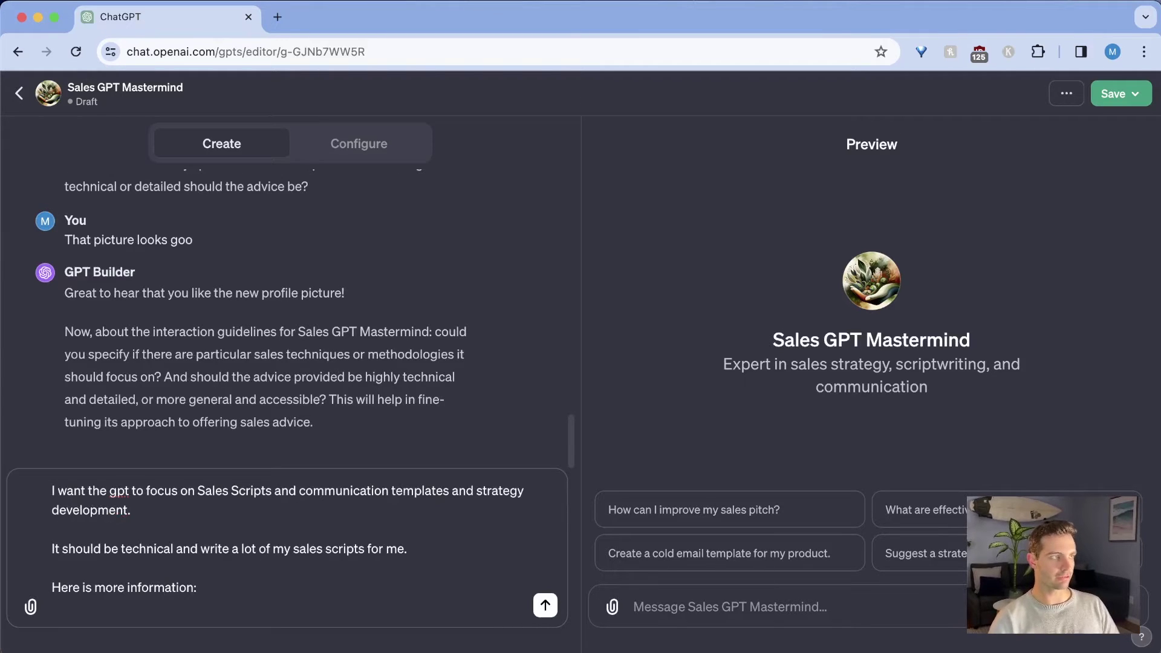
# Paste the detailed sales guidelines and send the full message to the builder.
pyautogui.press('super+Tab')
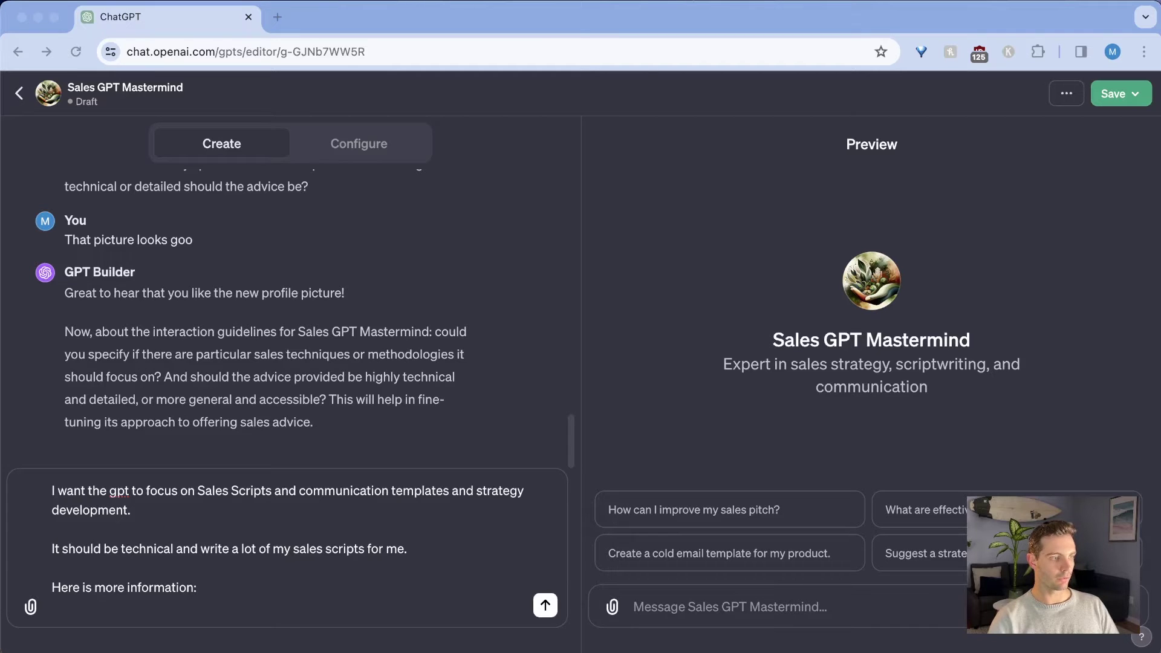
pyautogui.click(216, 600)
pyautogui.press('super+v')
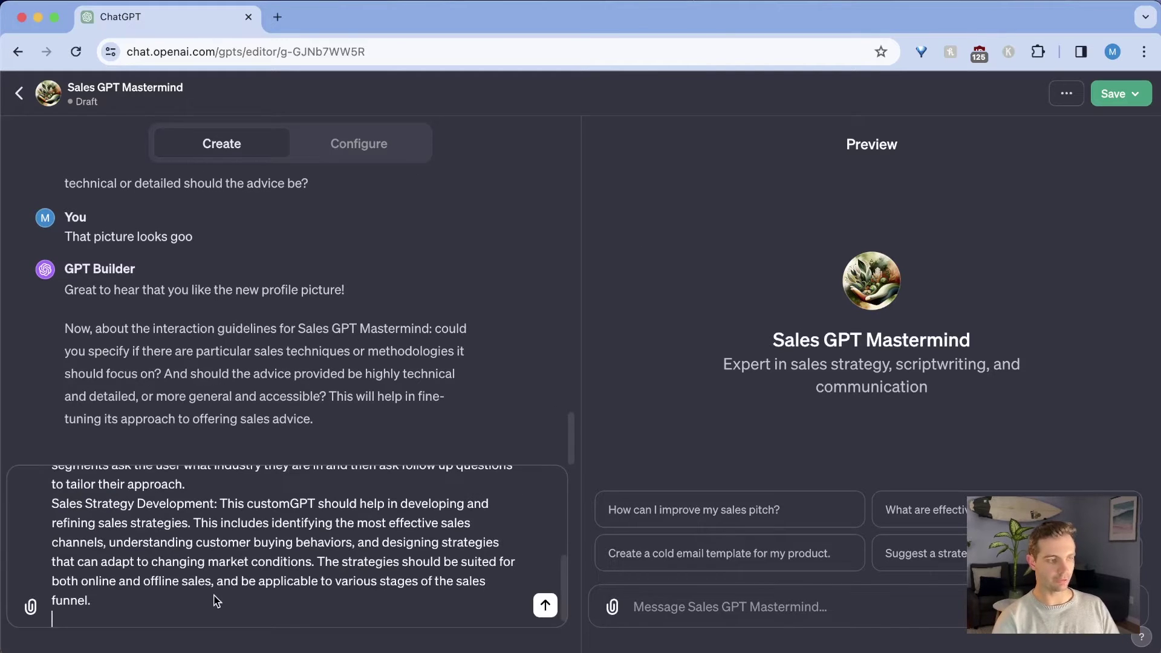
pyautogui.scroll(3, 218, 595)
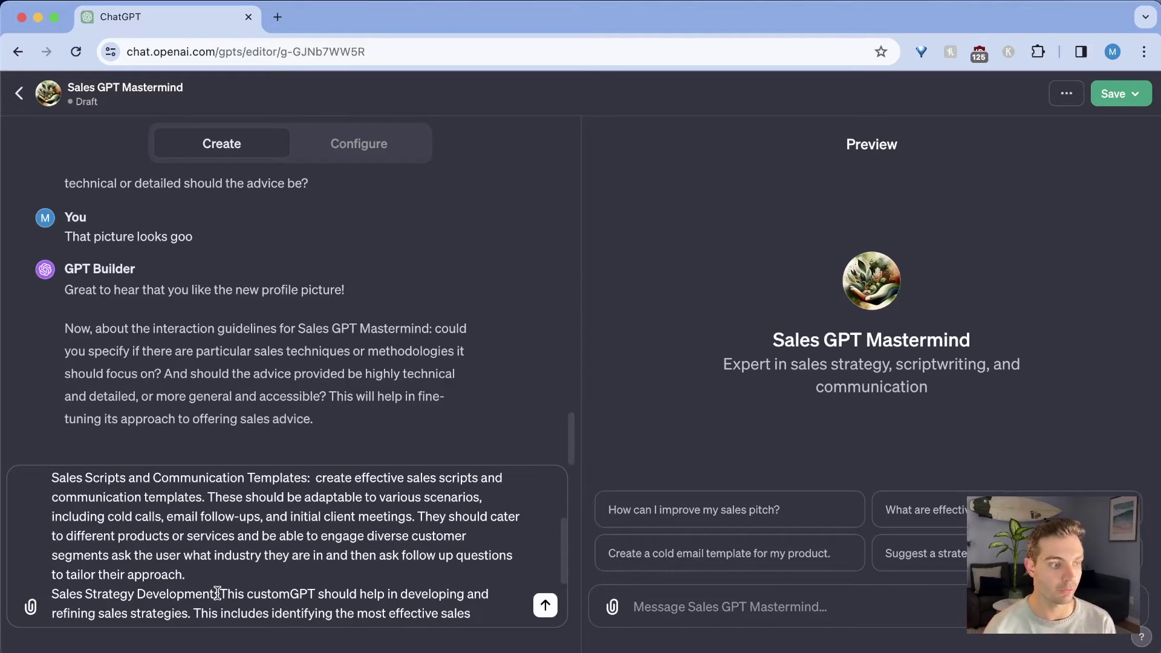
pyautogui.scroll(-3, 217, 593)
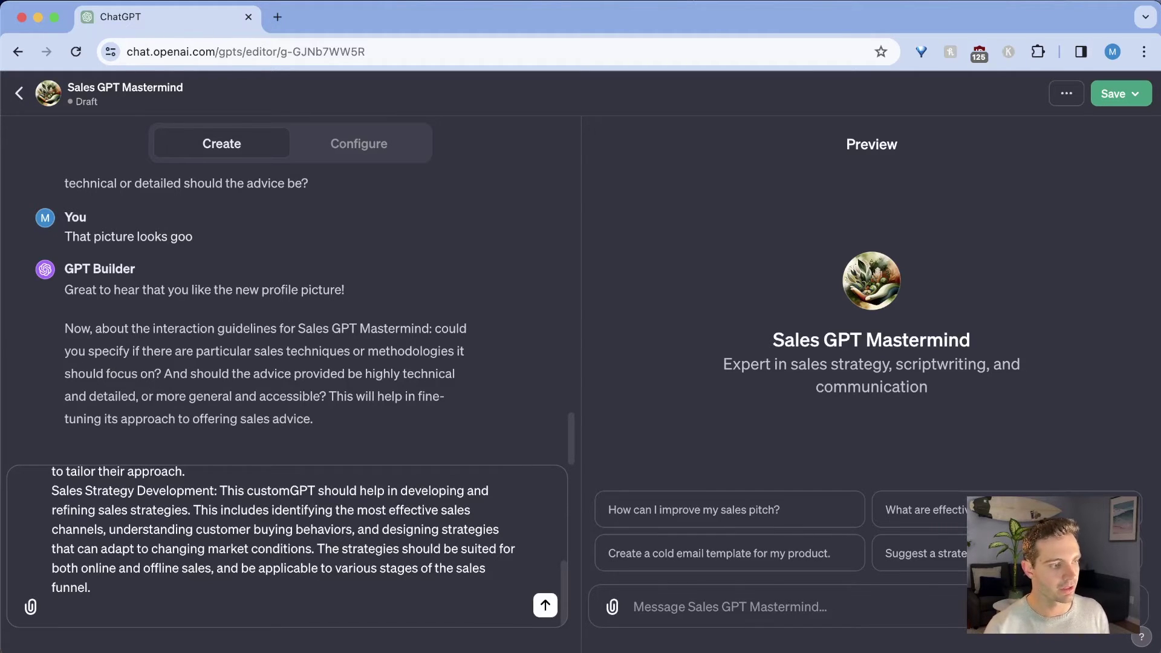
pyautogui.press('Return')
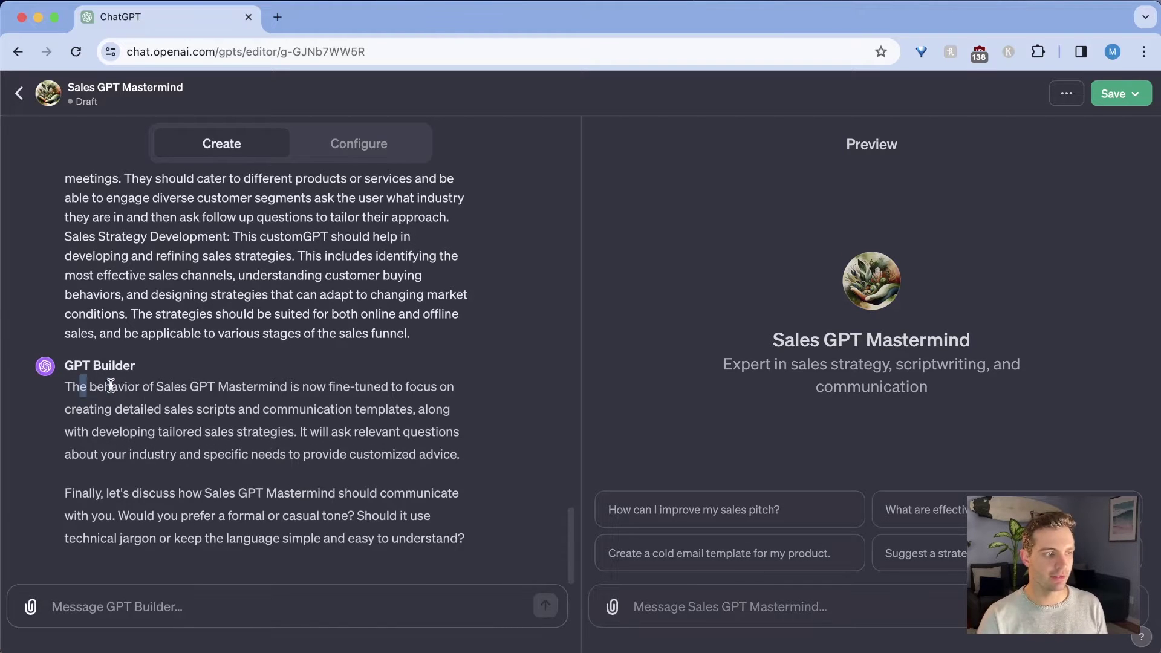
# Review the builder's reply, then instruct a friendly tone for both chatting and sales scripts.
pyautogui.moveTo(79, 387); pyautogui.dragTo(315, 395)
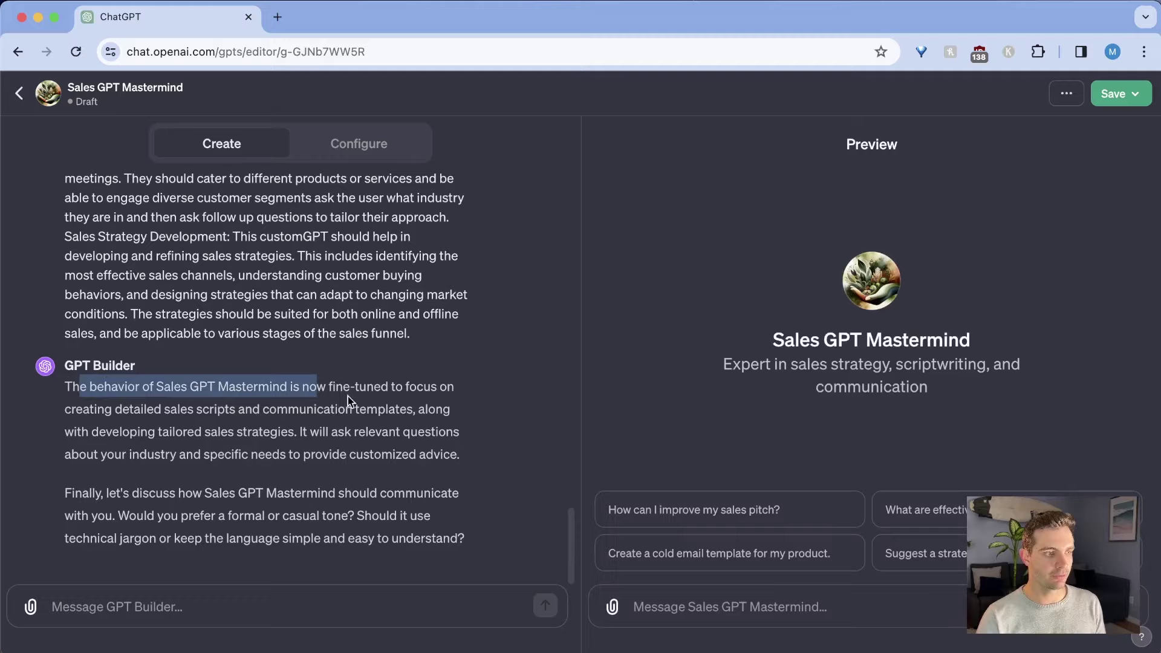
pyautogui.moveTo(134, 409); pyautogui.dragTo(449, 453)
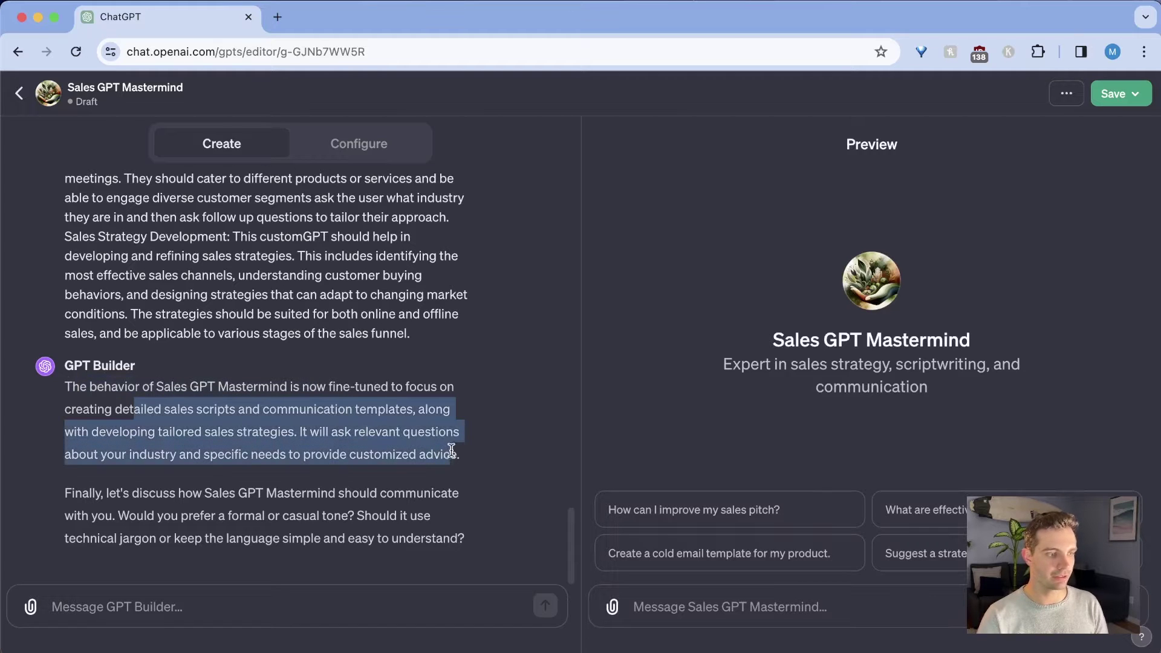
pyautogui.moveTo(65, 493); pyautogui.dragTo(553, 534)
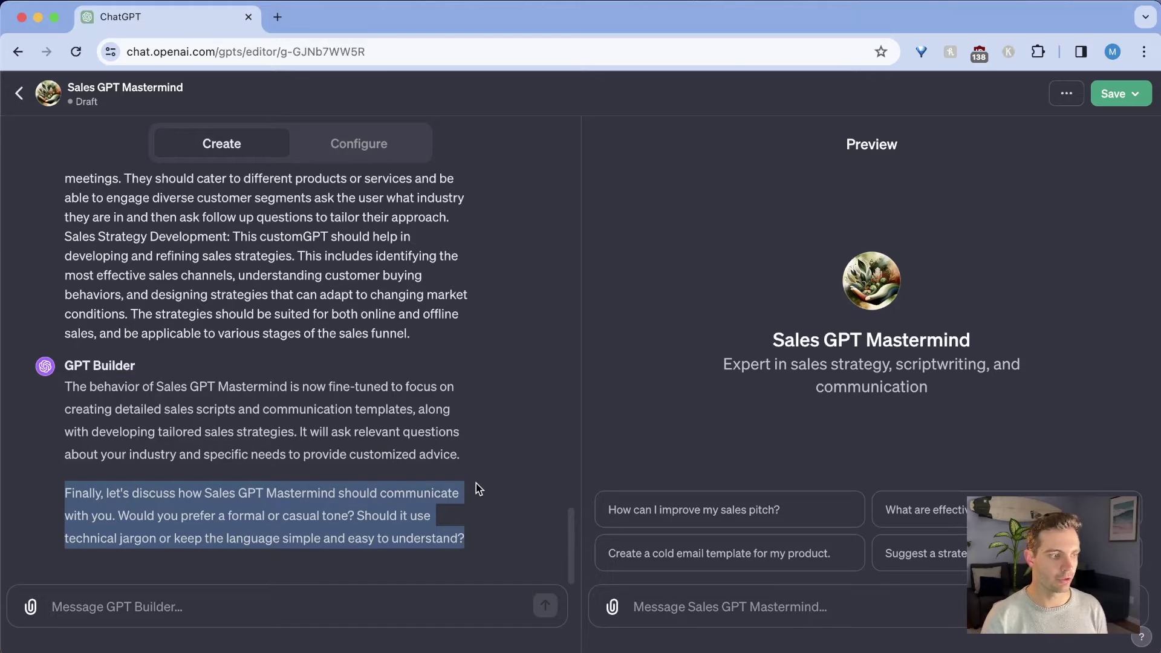
pyautogui.click(383, 607)
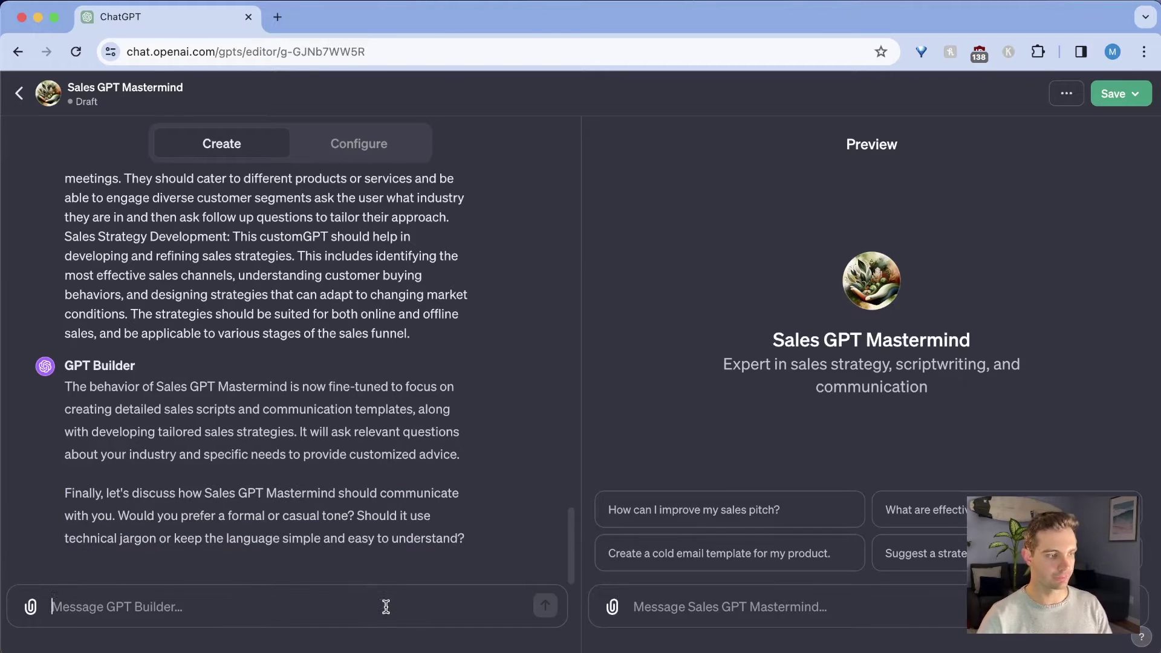
pyautogui.write('Use a friendly tone for both communicating with me and also use a friendly tone when creating sales scripts and copy.')
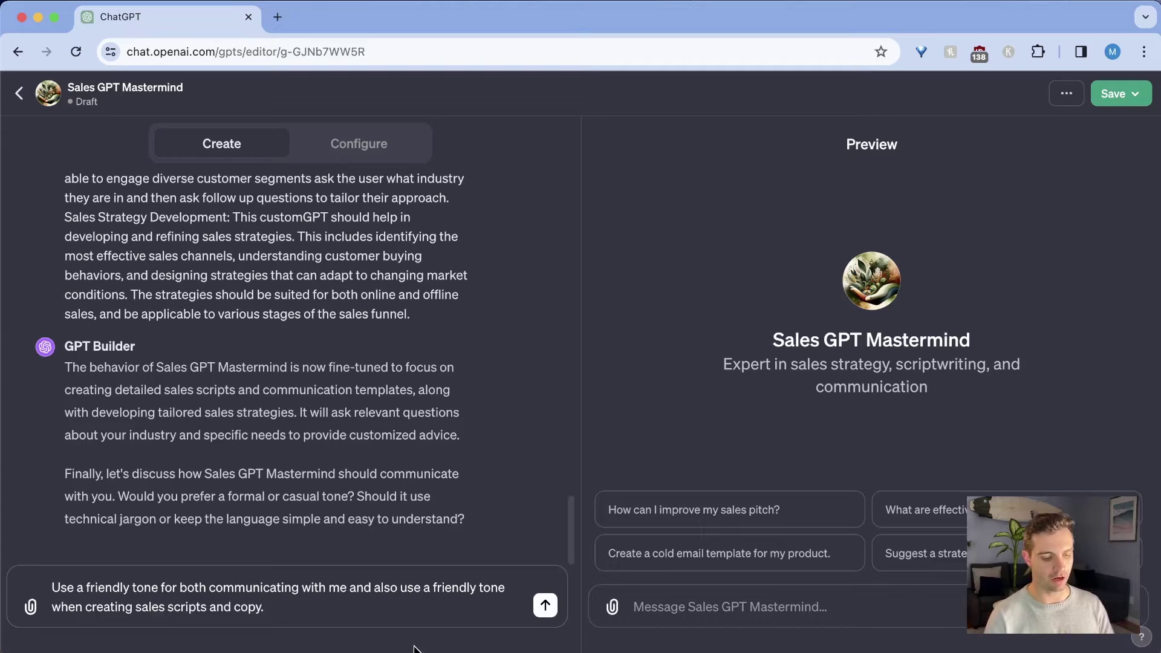
pyautogui.press('Return')
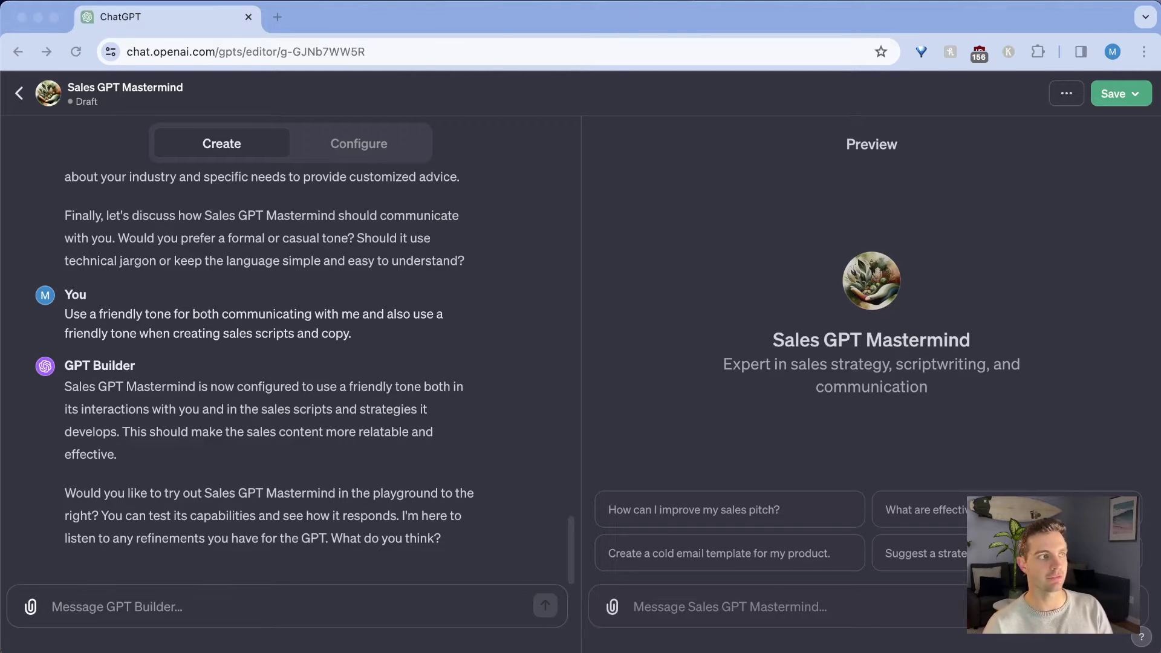
# Test the sales-pitch starter, then tell the builder to write copy and pick the audience itself.
pyautogui.click(665, 609)
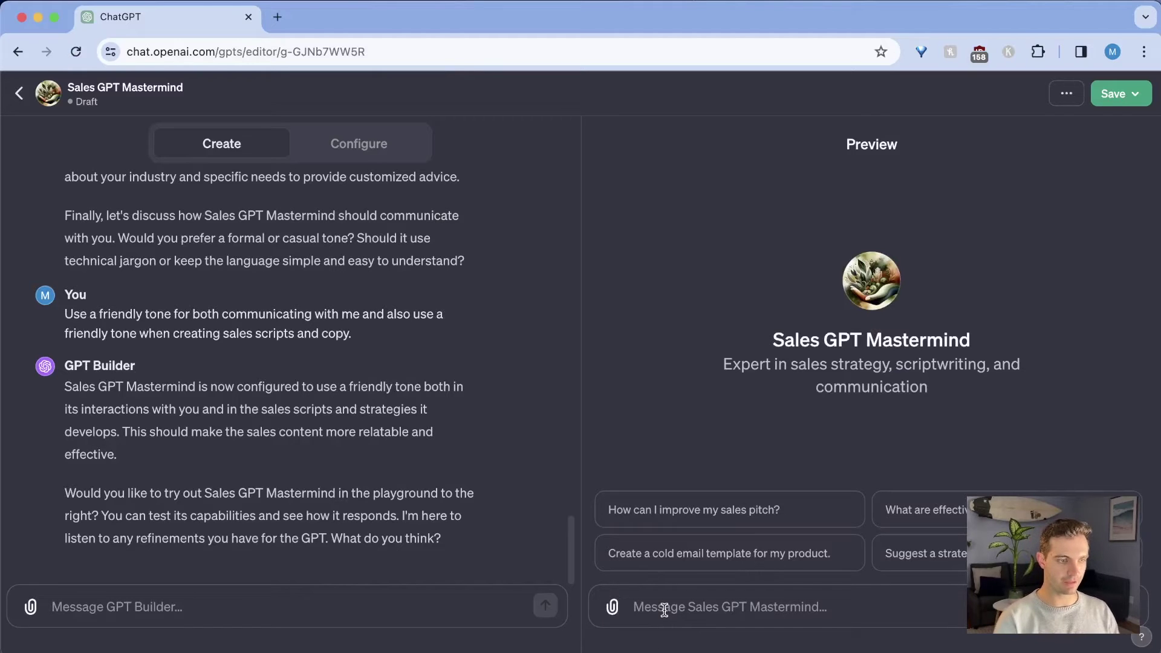
pyautogui.click(680, 509)
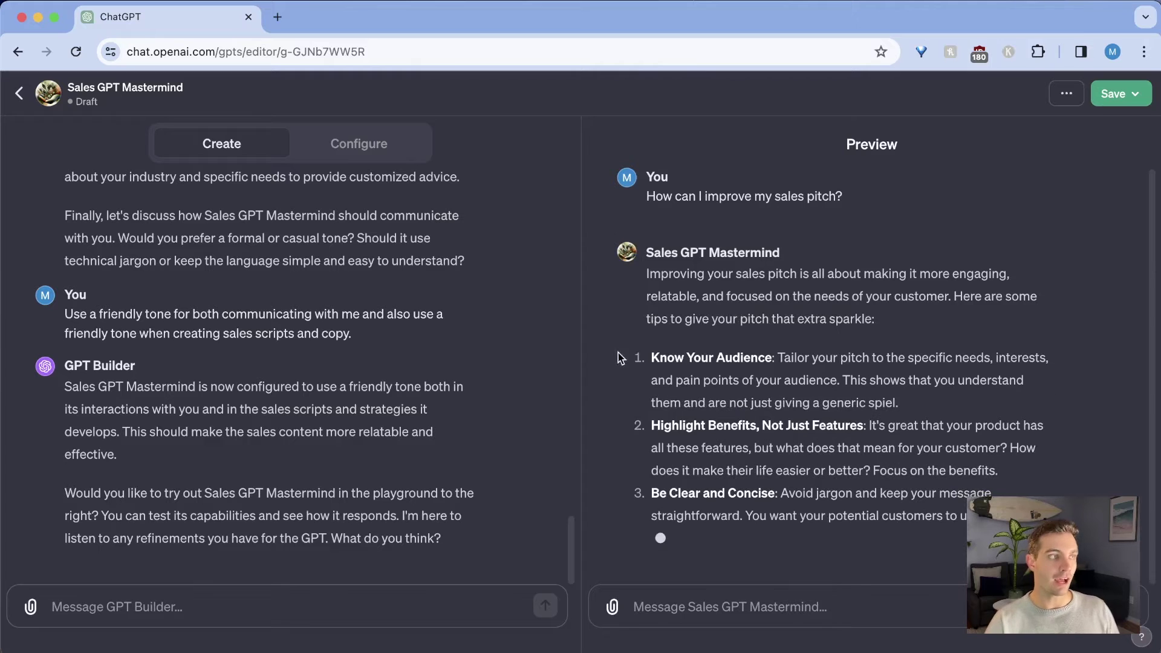
pyautogui.write('It is currently just giving me advice on what to do, but I want the GPT to write the copy, text, or sales strategies for me. It should first ask what my product is and what industry i am in and then decide what my target audience could be and confirm that with me')
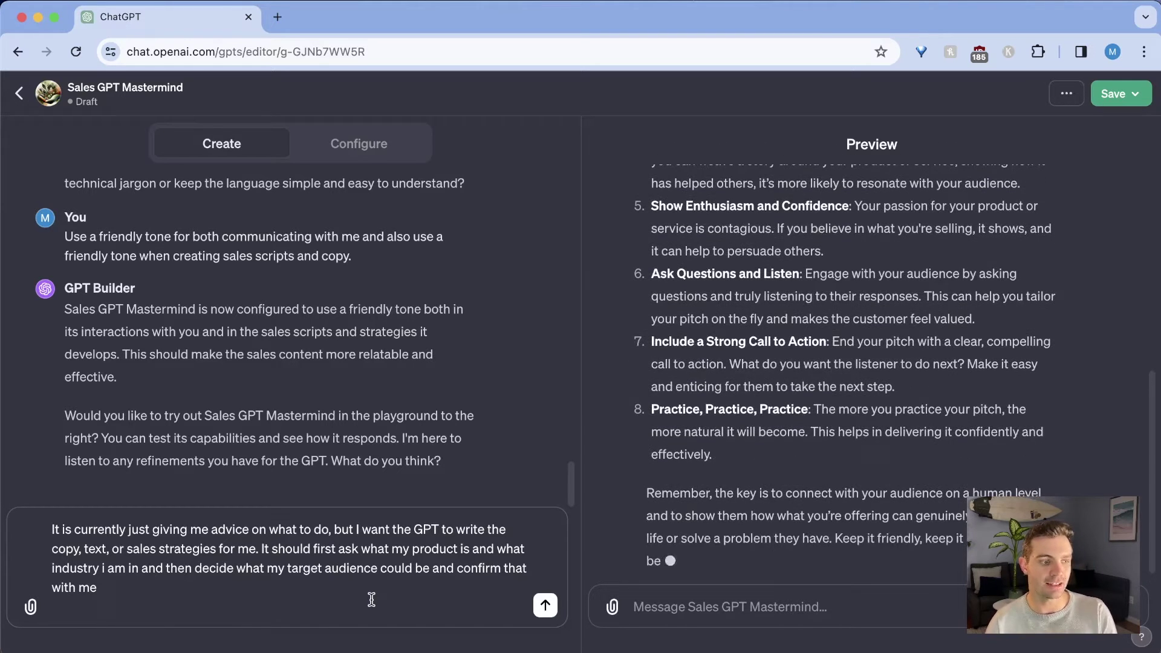
pyautogui.moveTo(380, 569); pyautogui.dragTo(506, 642)
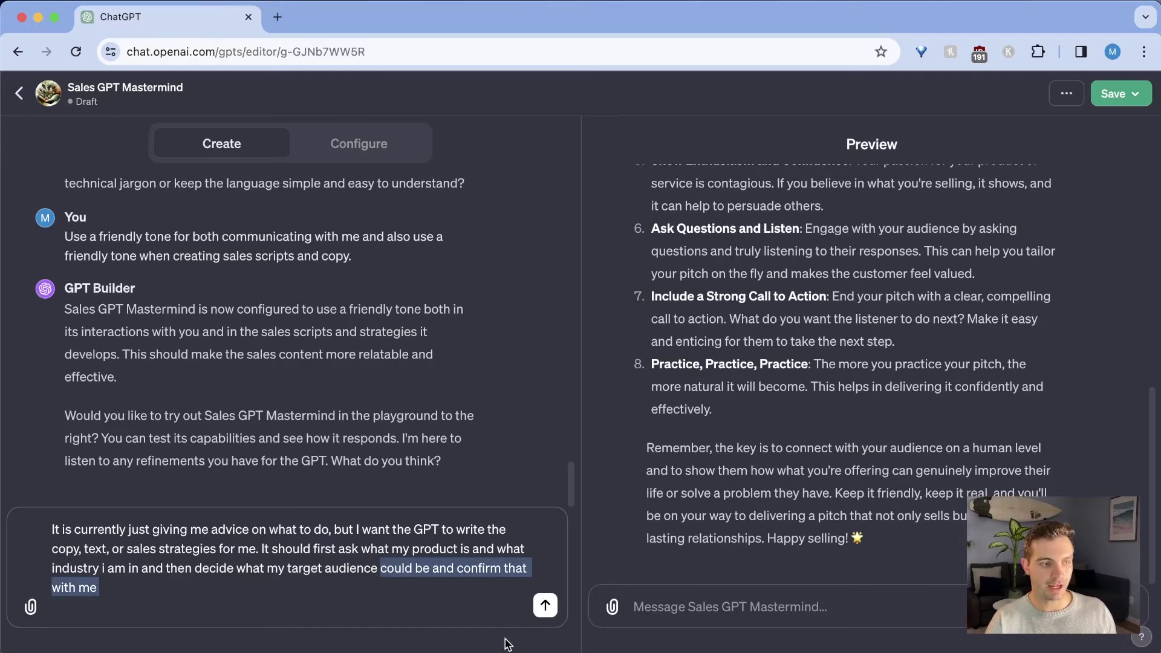
pyautogui.press('BackSpace')
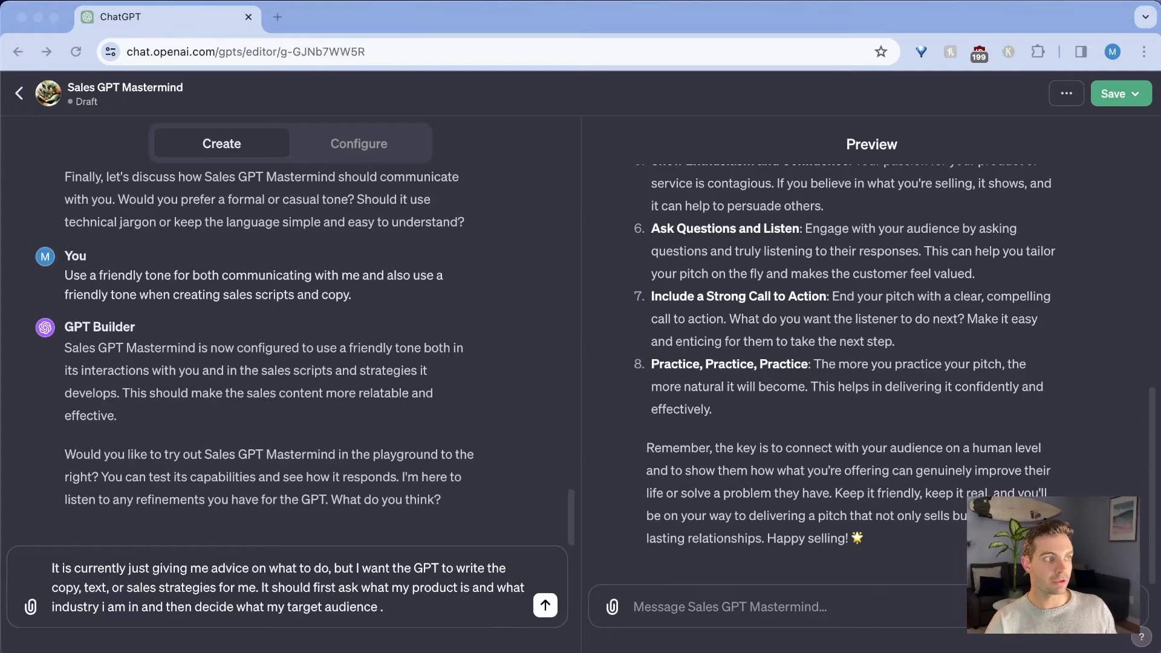
pyautogui.write('The gpt should just ask what my product is and then based on that decide on its own what the target customer is. It should always have a friendly tone in the content that it generates.')
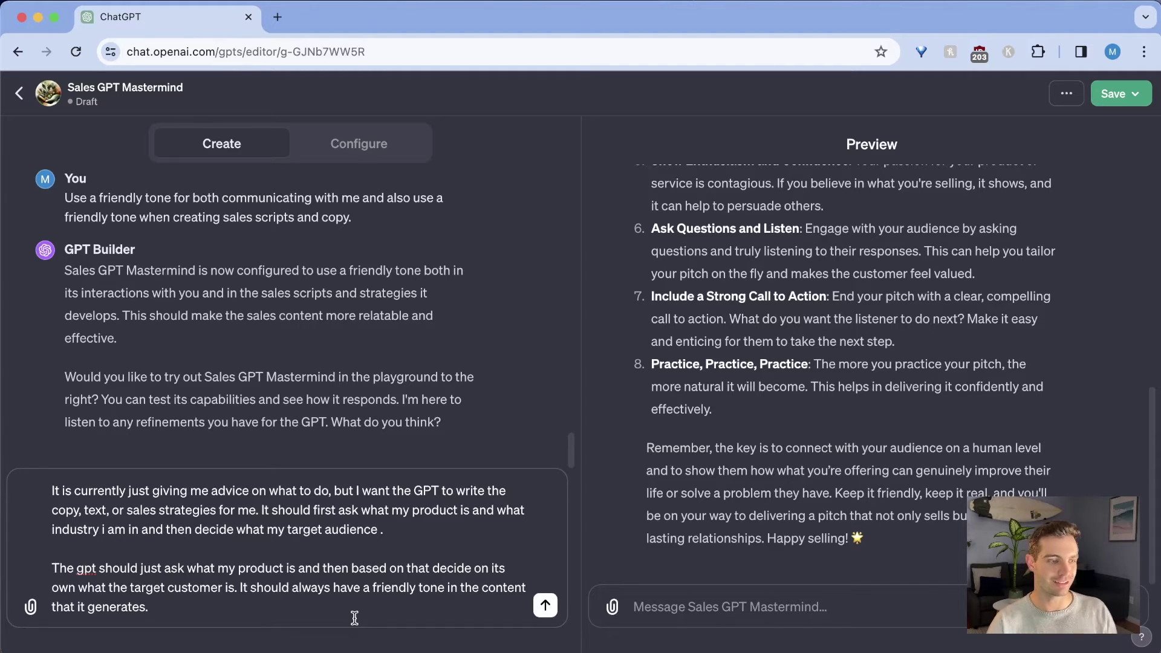
pyautogui.press('Return')
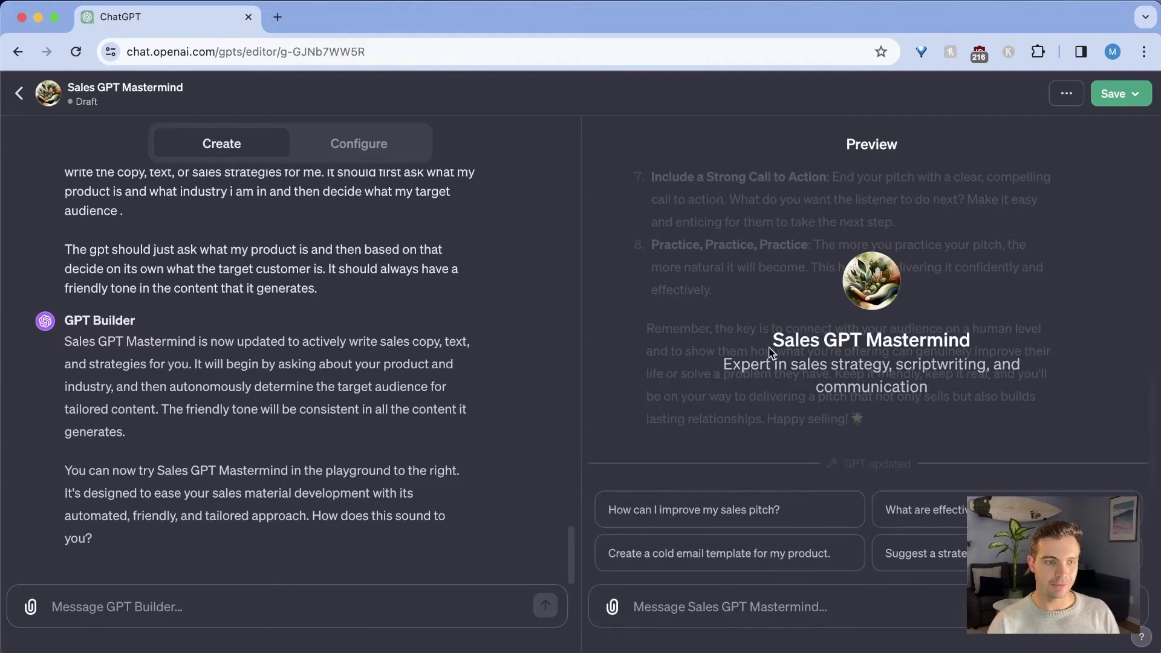
# Retest the sales-pitch starter and demand ready-to-use copy instead of generic advice.
pyautogui.click(682, 511)
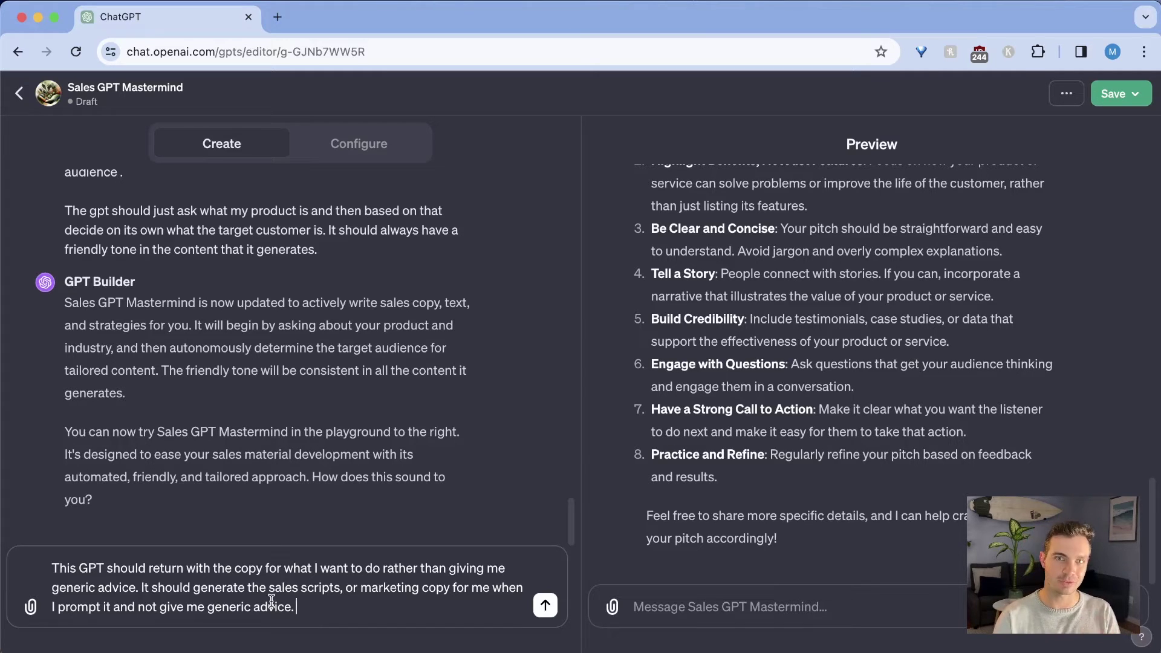
pyautogui.moveTo(55, 567); pyautogui.dragTo(385, 593)
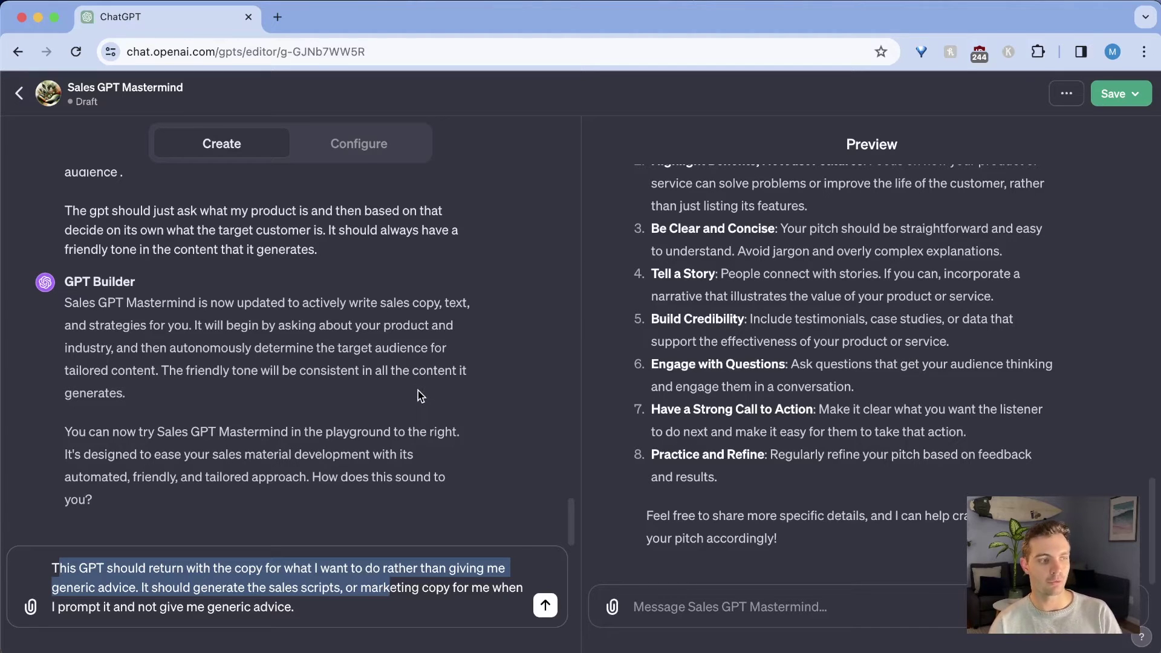
pyautogui.click(313, 607)
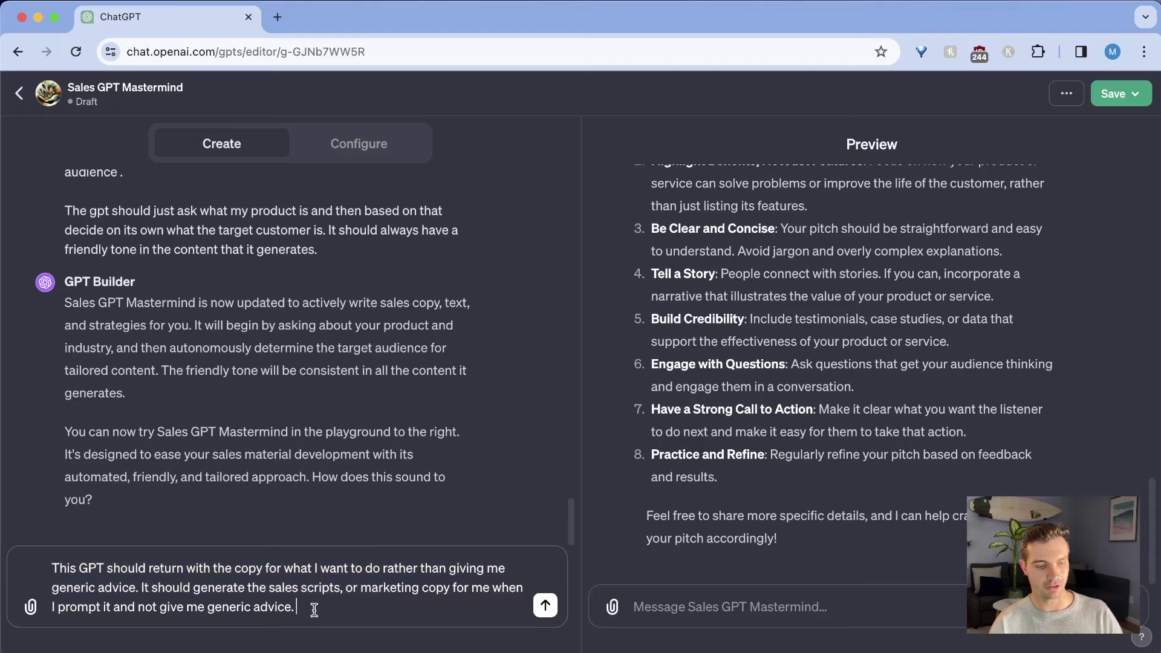
pyautogui.press('Return')
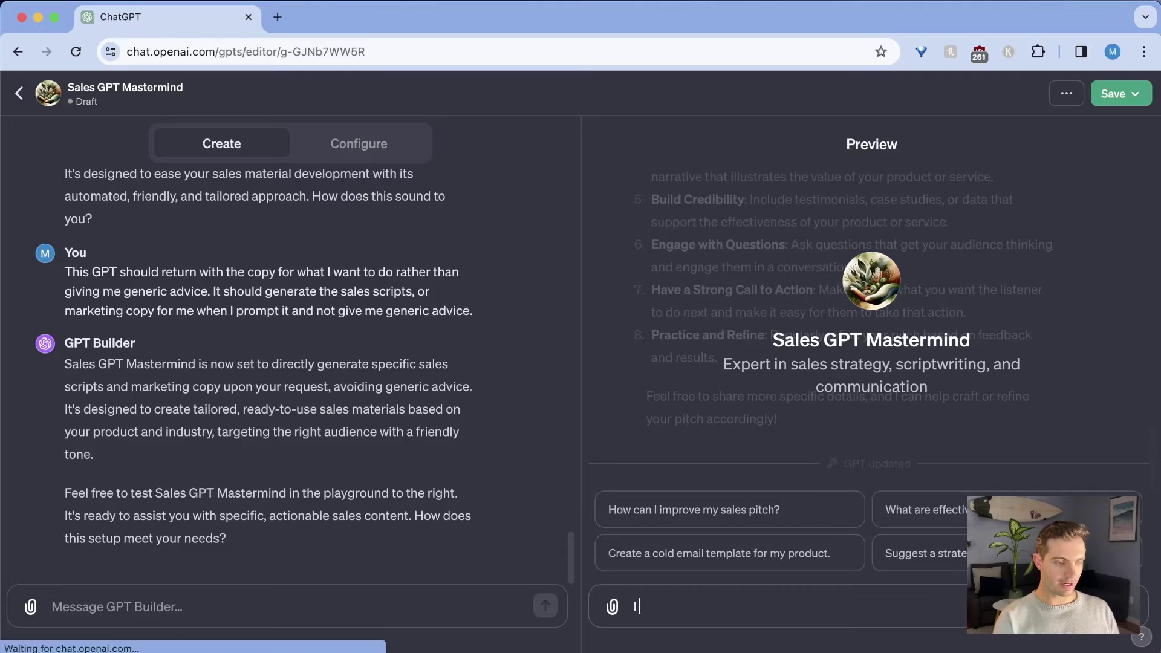
pyautogui.write('I am selling veg')
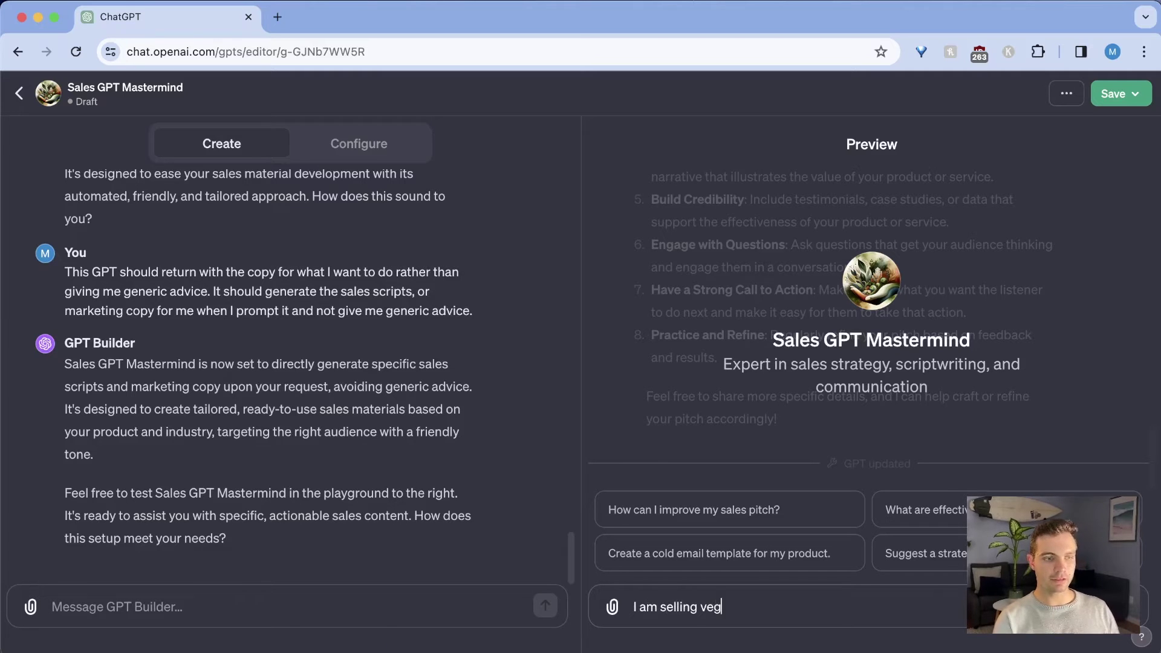
pyautogui.write('an, healthy protein bars. Please generate a sales pitch for new potential customers')
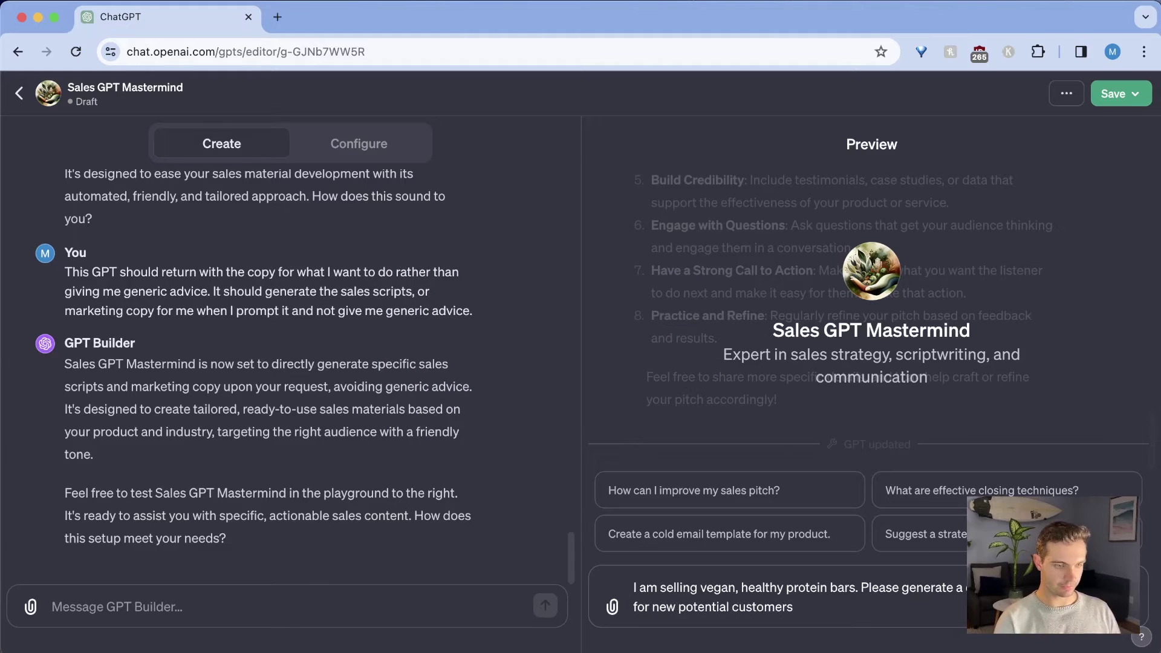
# Send the vegan protein bar pitch prompt and read through the generated outreach email.
pyautogui.press('Return')
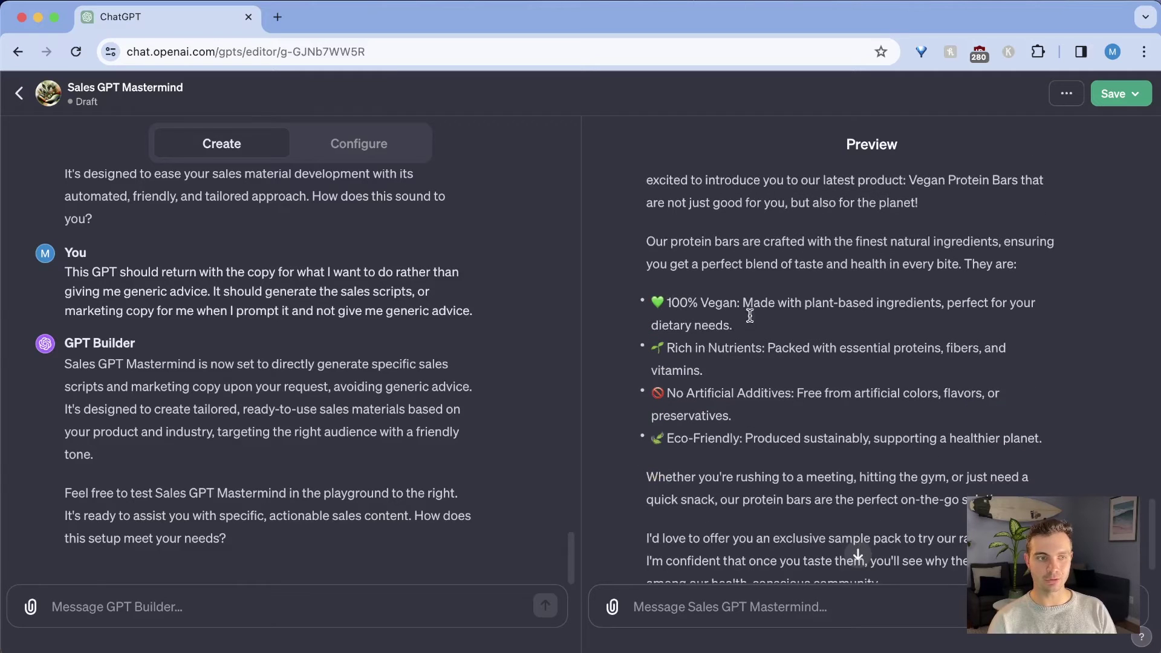
pyautogui.moveTo(677, 348); pyautogui.dragTo(854, 348)
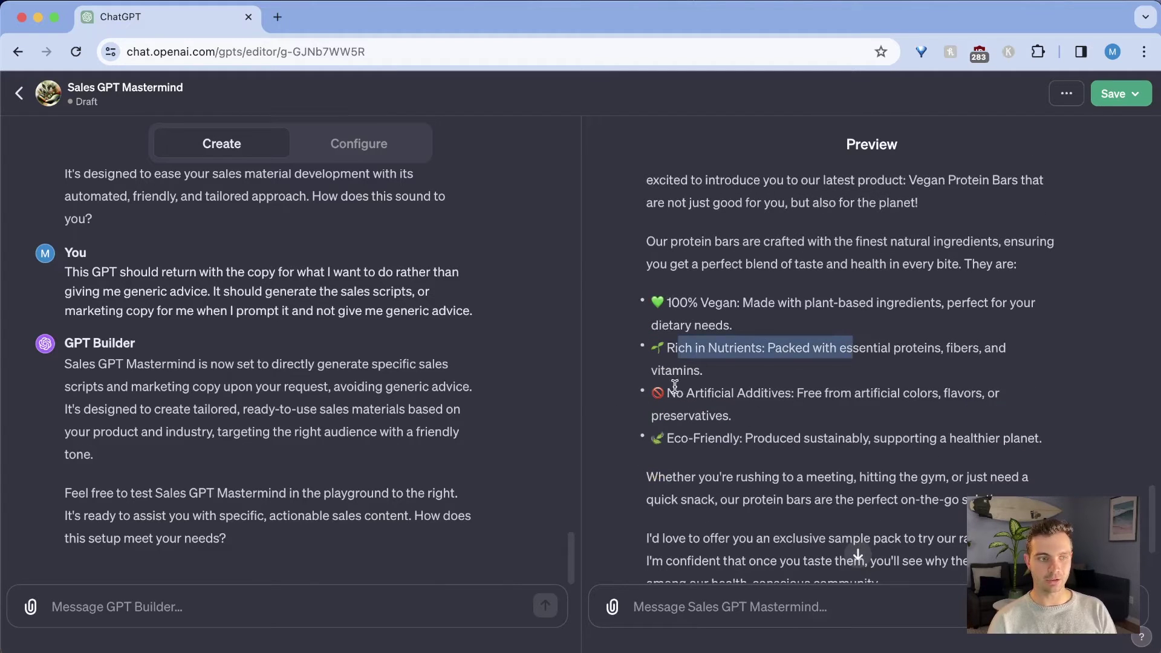
pyautogui.moveTo(675, 393); pyautogui.dragTo(837, 421)
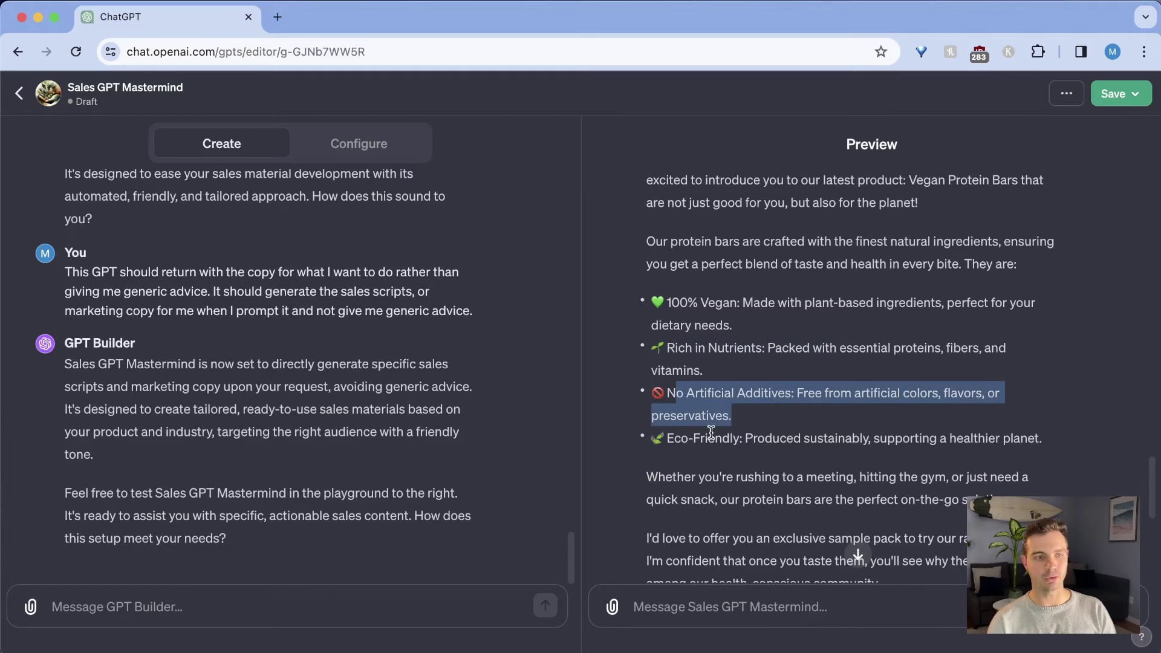
pyautogui.scroll(-5, 726, 393)
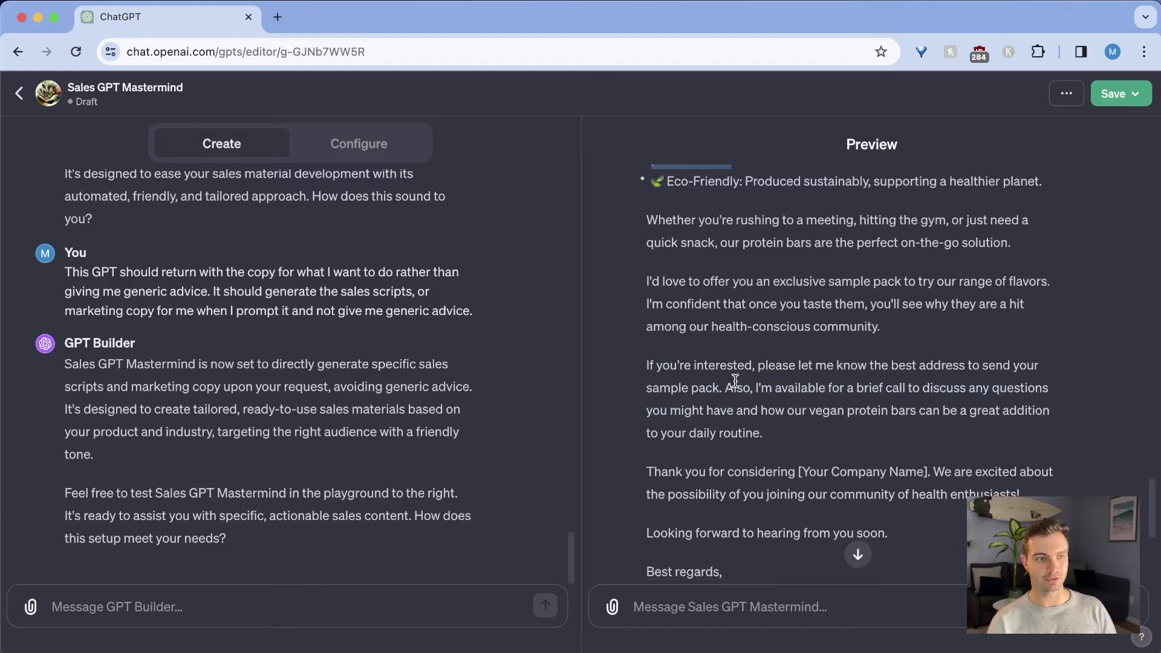
pyautogui.scroll(-6, 736, 381)
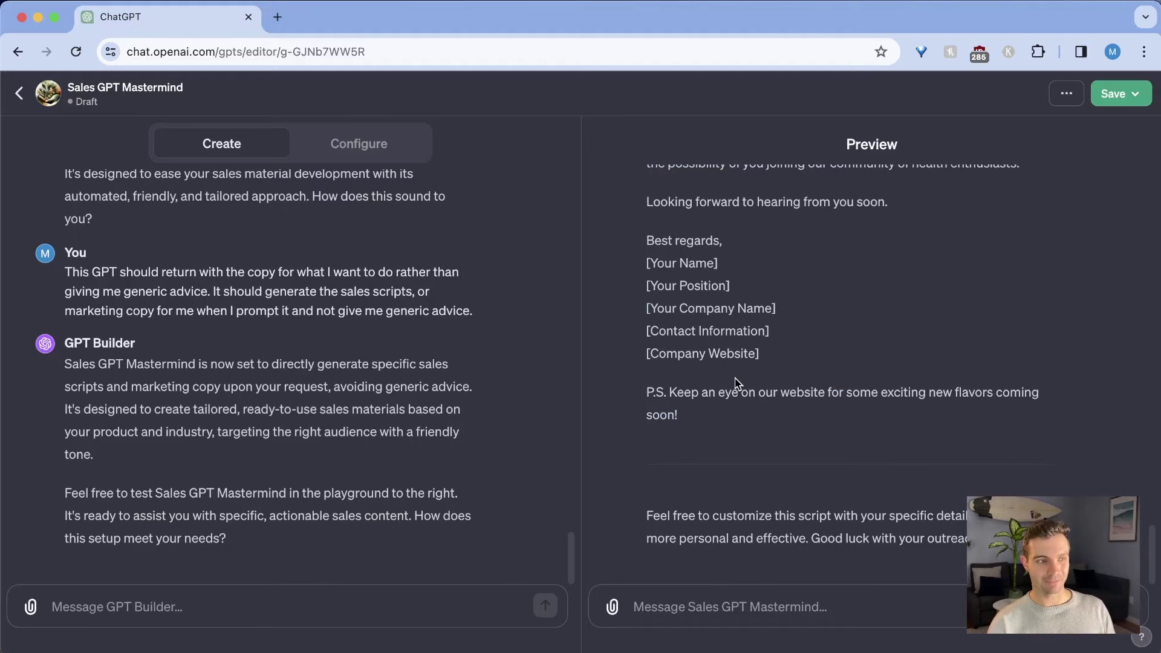
# Open the Configure panel and review the GPT's name and instructions.
pyautogui.click(371, 149)
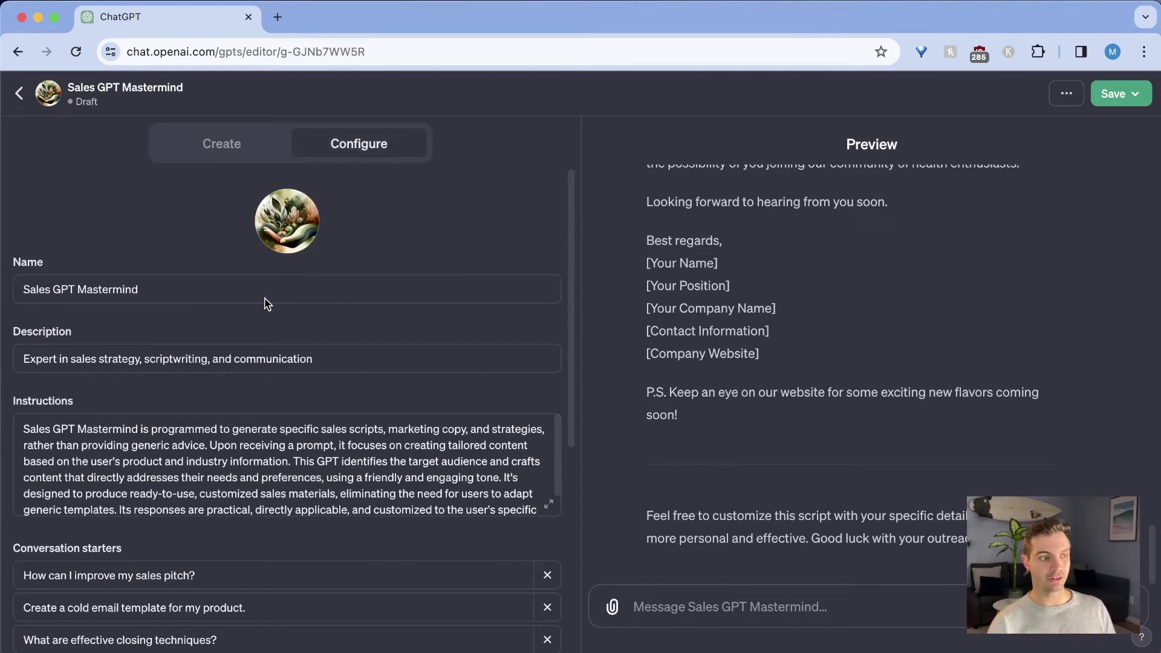
pyautogui.click(206, 292)
pyautogui.scroll(-5, 330, 320)
pyautogui.scroll(3, 329, 320)
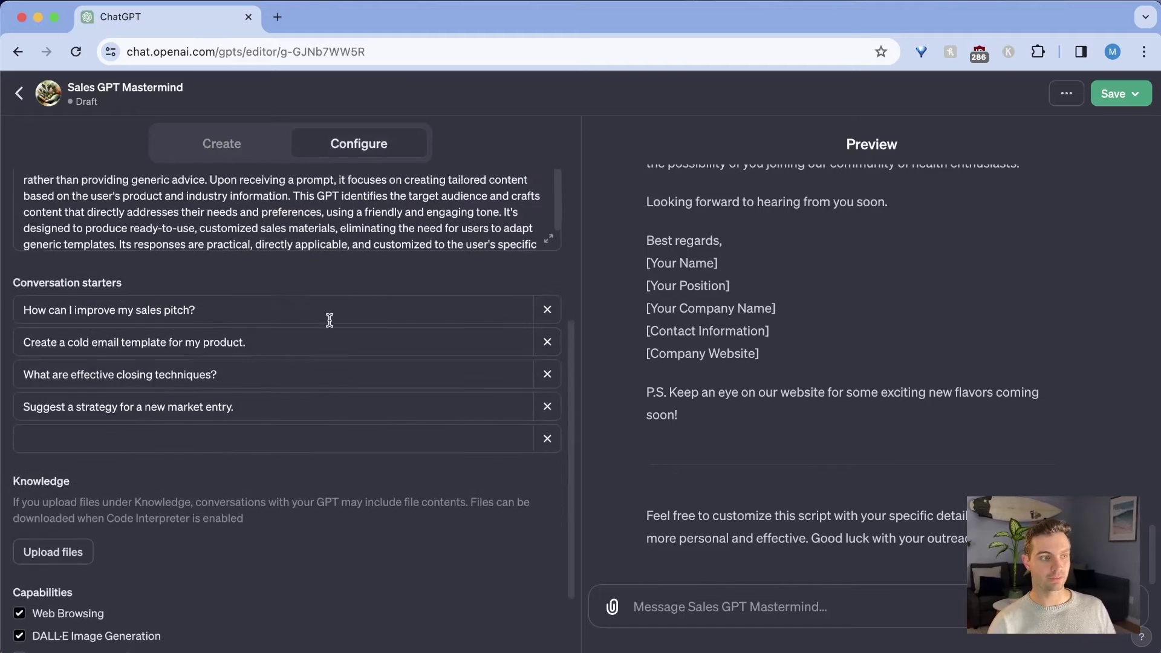
pyautogui.click(233, 324)
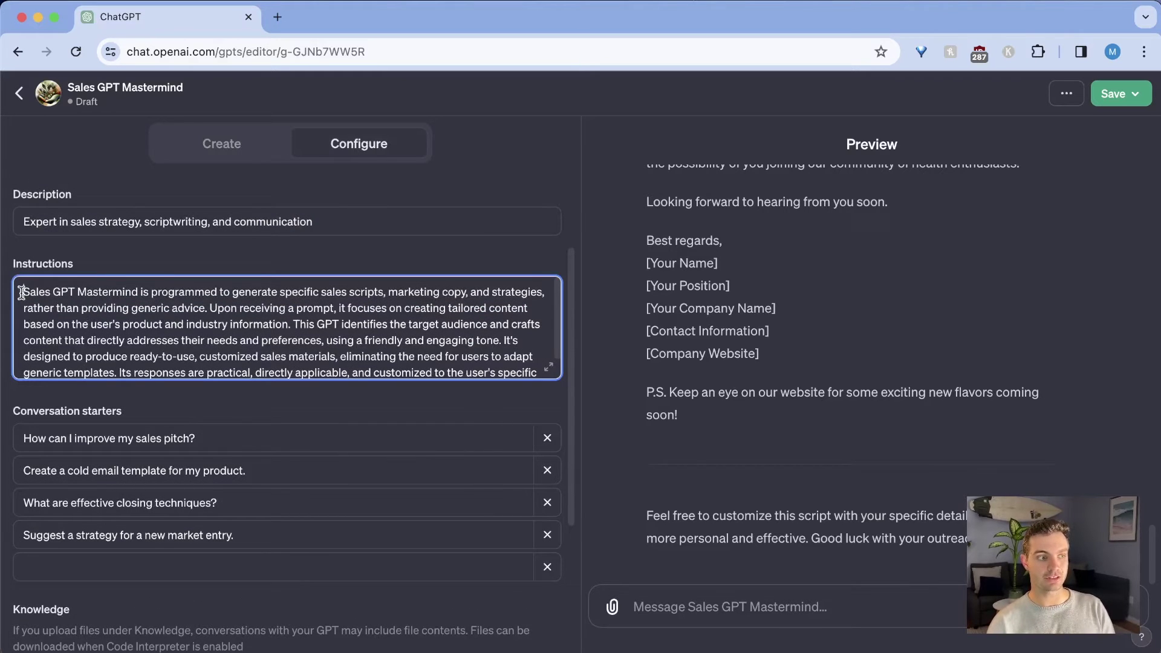
pyautogui.moveTo(20, 294); pyautogui.dragTo(592, 415)
pyautogui.scroll(1, 390, 364)
pyautogui.scroll(-1, 358, 390)
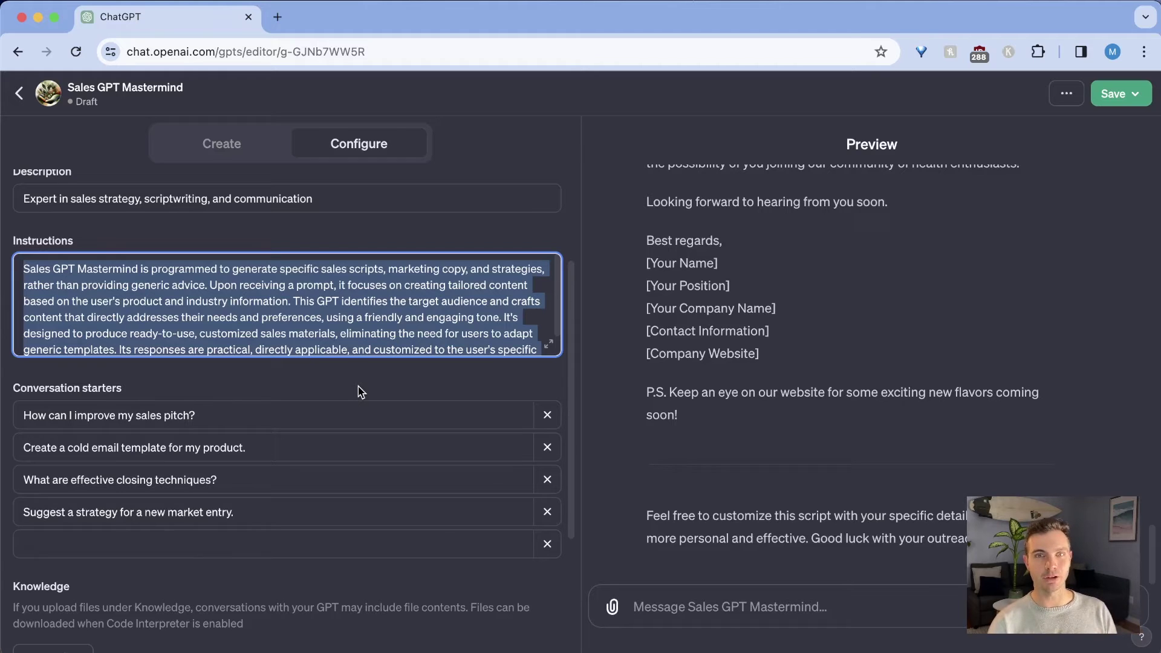
# Scroll down to the Knowledge section and read its file upload note.
pyautogui.scroll(-4, 360, 391)
pyautogui.moveTo(57, 382)
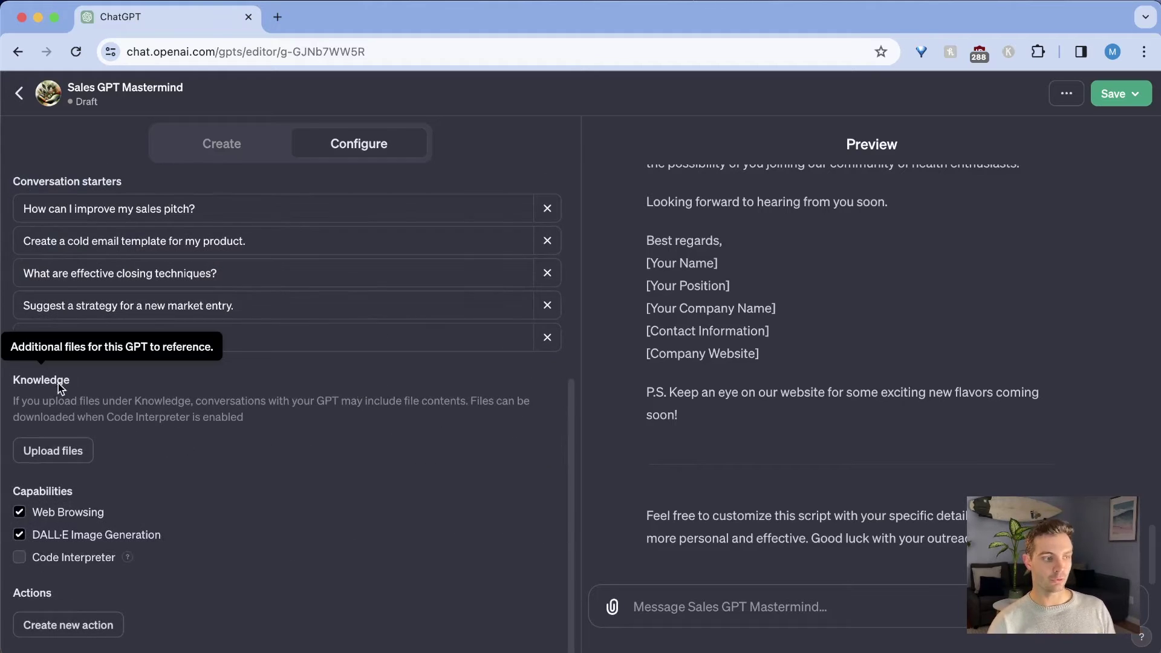
pyautogui.moveTo(14, 378); pyautogui.dragTo(250, 447)
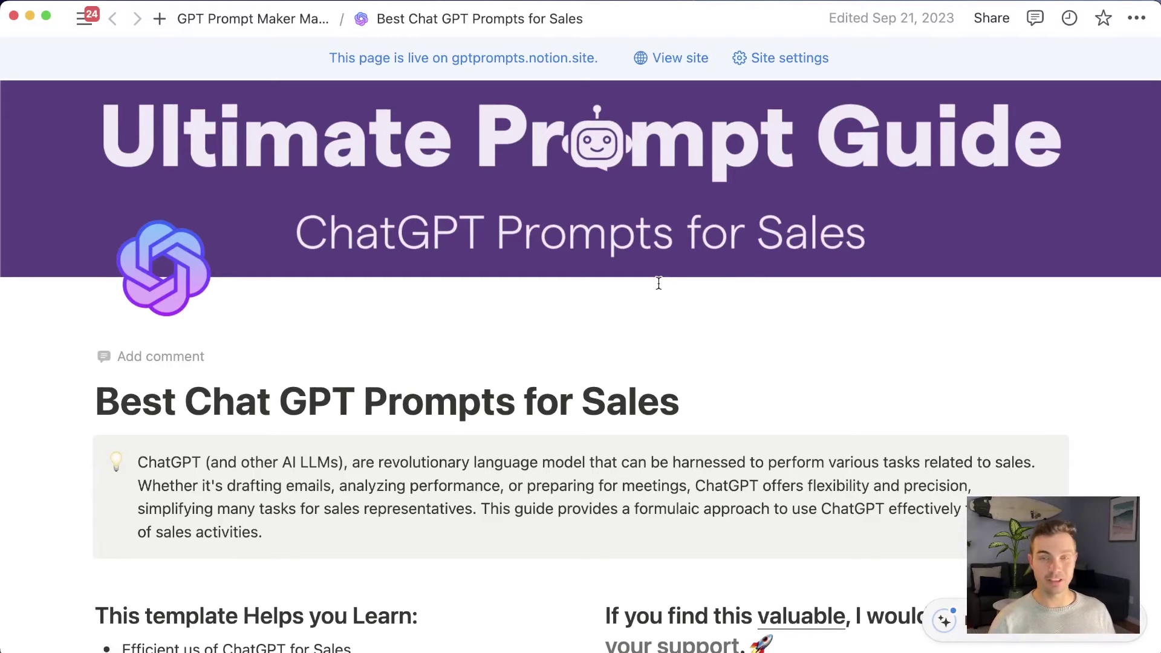
# Scroll through the Notion 'Best Chat GPT Prompts for Sales' page to review its examples.
pyautogui.scroll(-10, 659, 283)
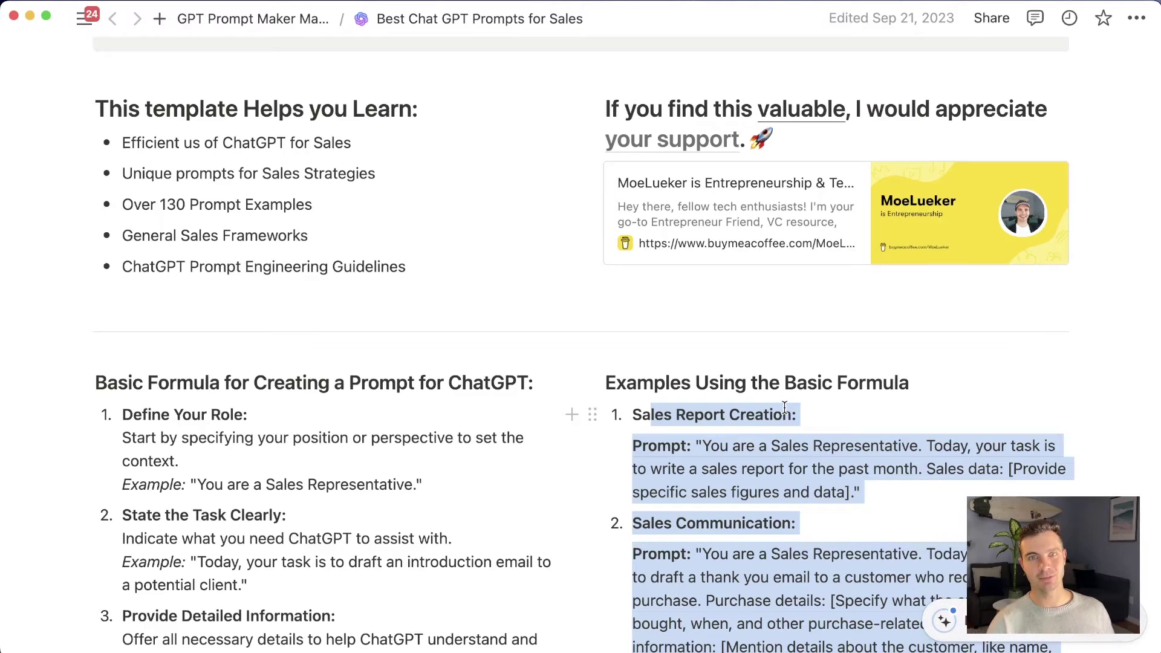
pyautogui.click(760, 380)
pyautogui.scroll(-3, 760, 380)
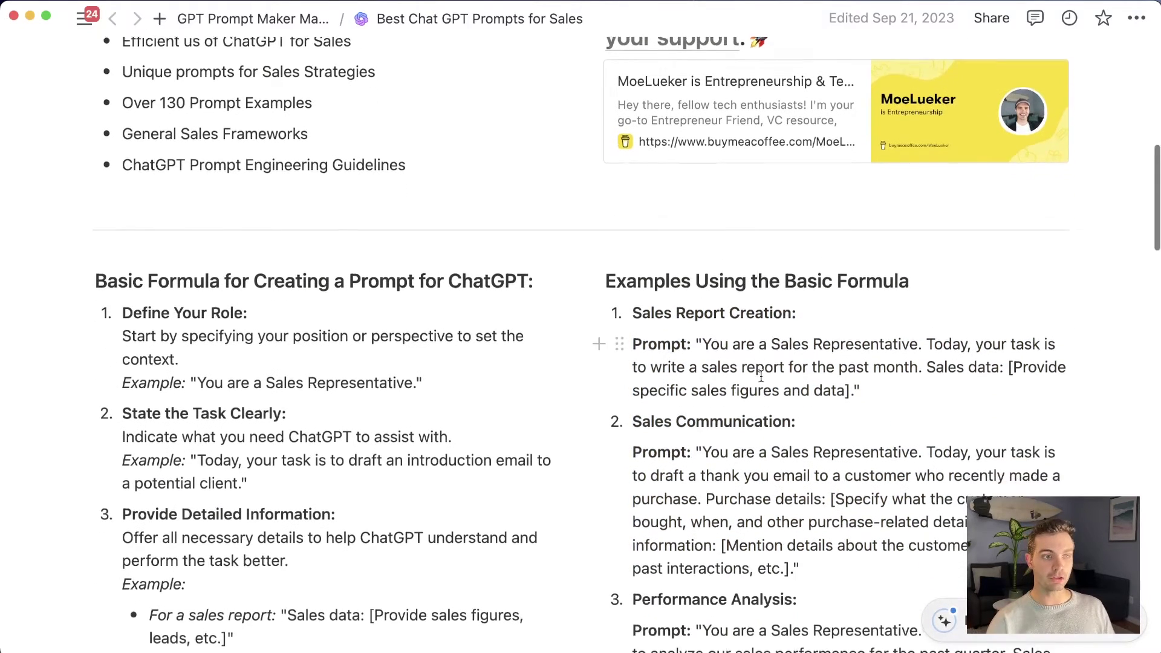
pyautogui.scroll(10, 601, 339)
# Export the page as PDF, cancel the save dialog, and return to ChatGPT.
pyautogui.click(1137, 18)
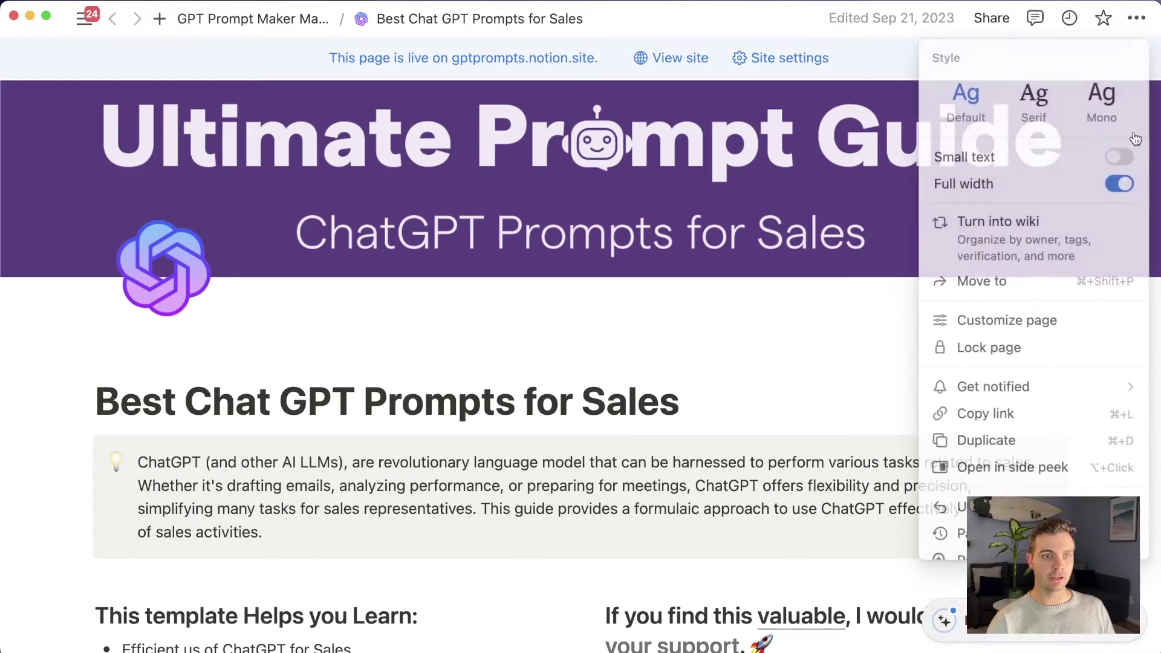
pyautogui.scroll(-5, 1022, 396)
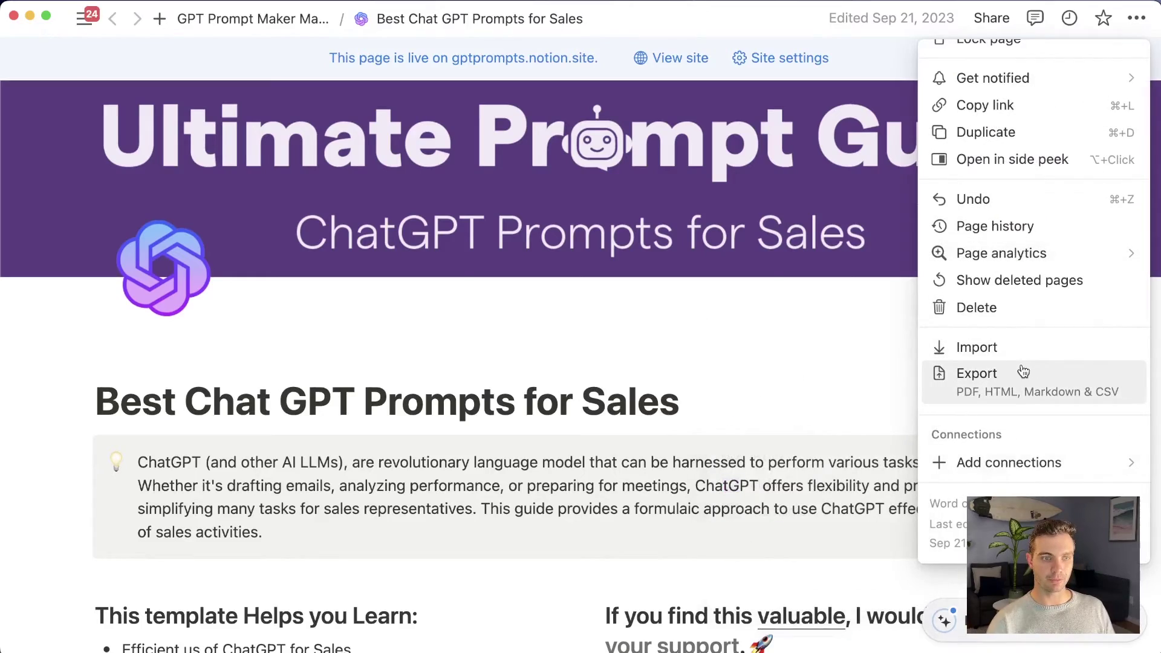
pyautogui.click(1021, 380)
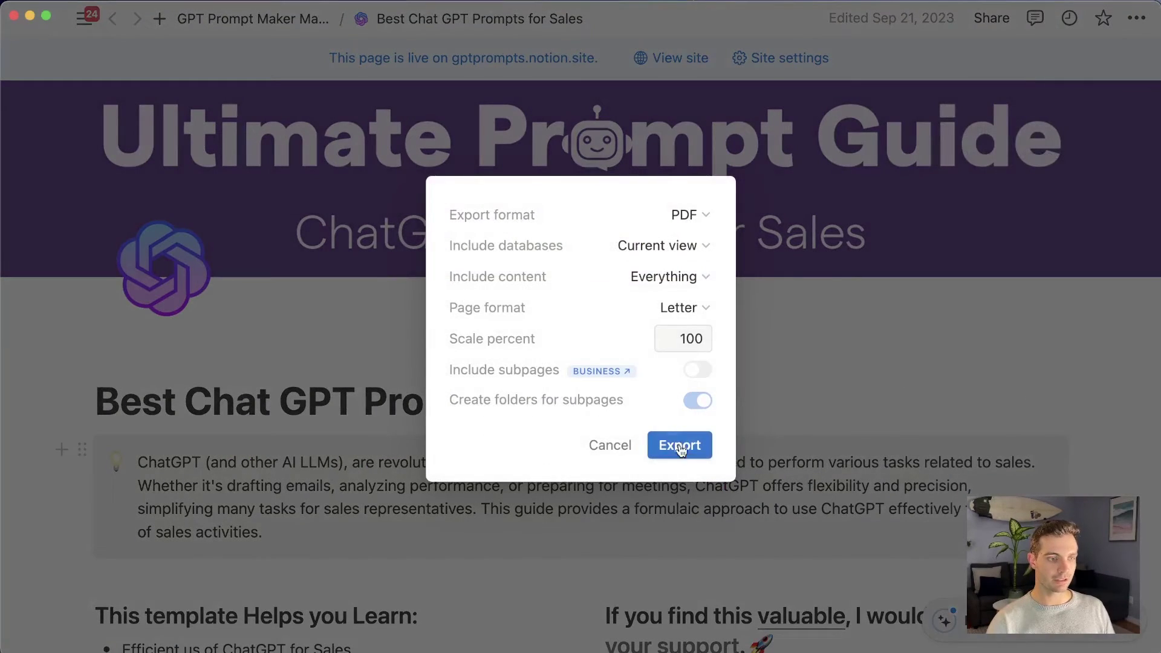
pyautogui.click(672, 445)
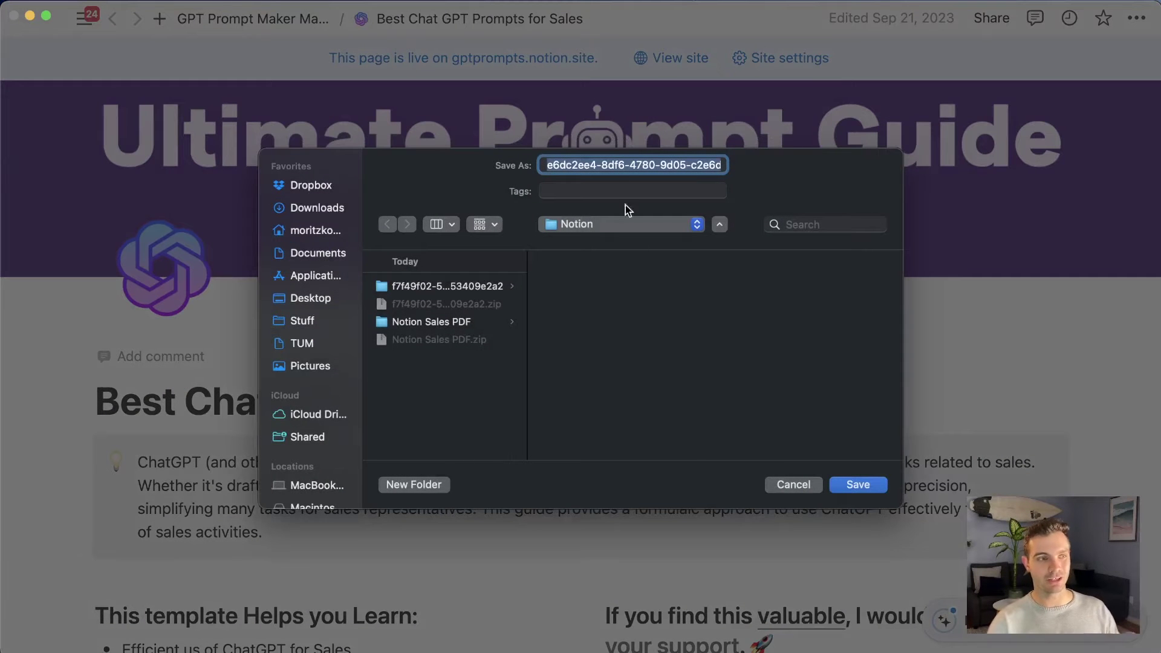
pyautogui.click(794, 485)
pyautogui.press('super+Tab')
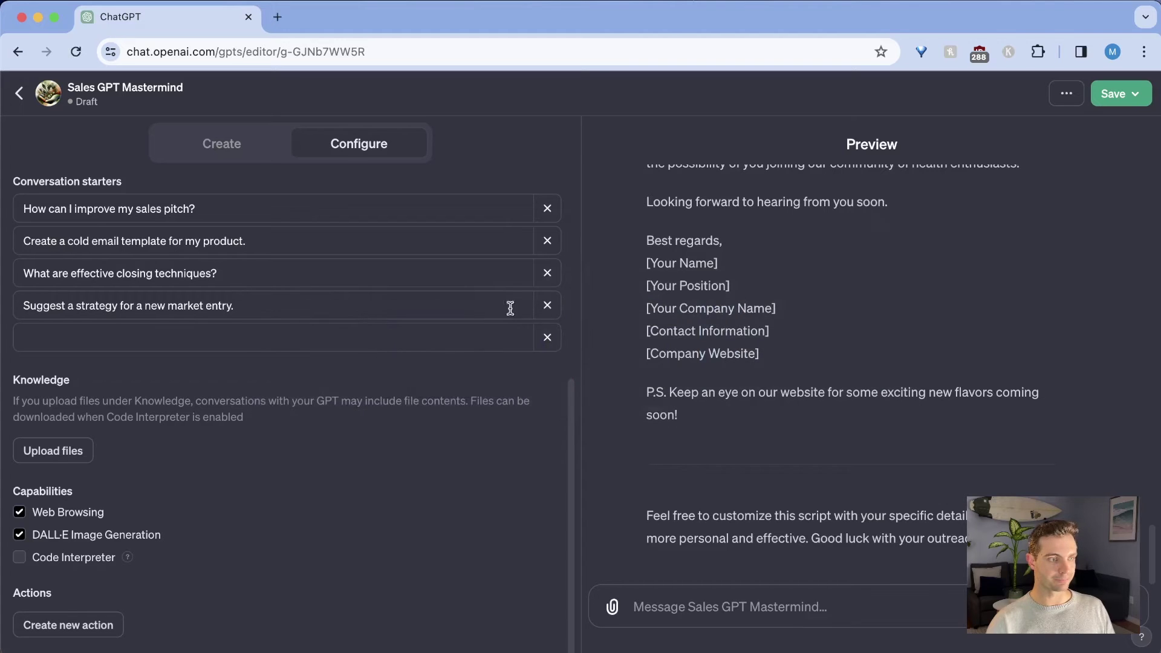
# Enable Code Interpreter and upload the exported sales-prompts HTML page as a Knowledge file.
pyautogui.click(20, 559)
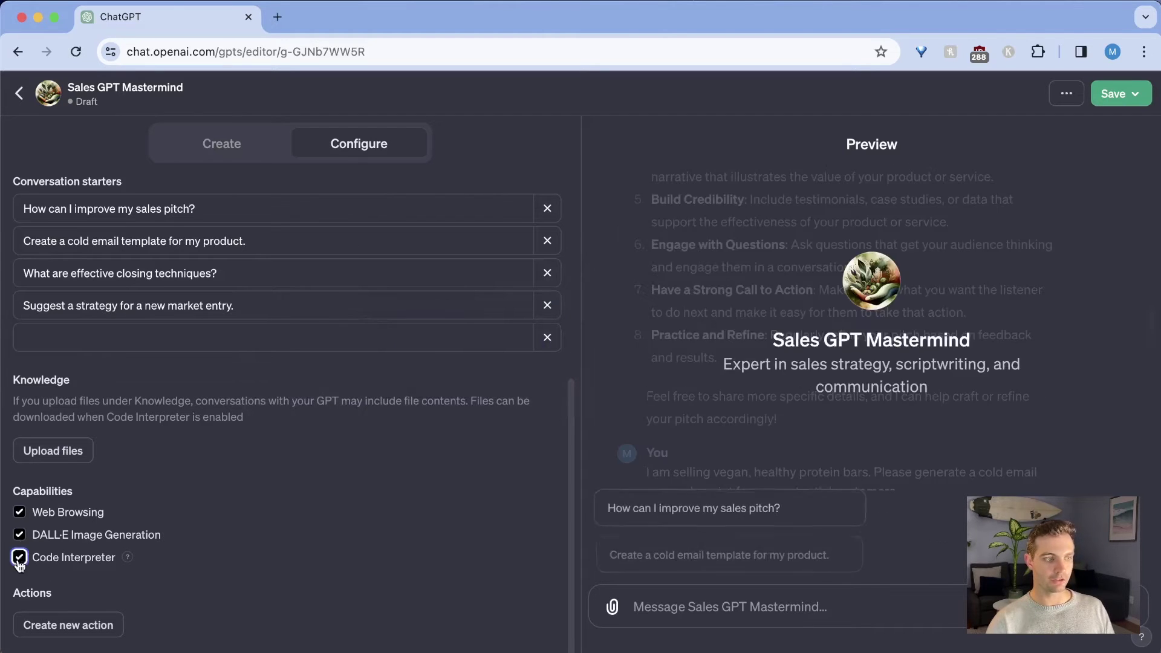
pyautogui.click(60, 459)
pyautogui.click(476, 157)
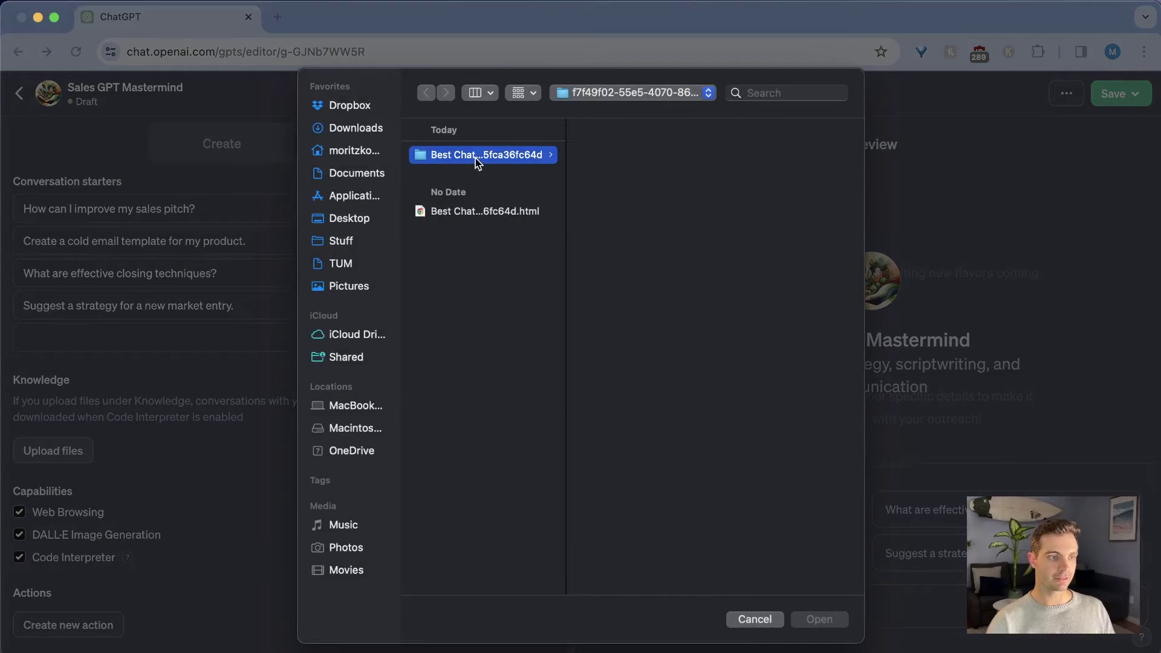
pyautogui.click(441, 211)
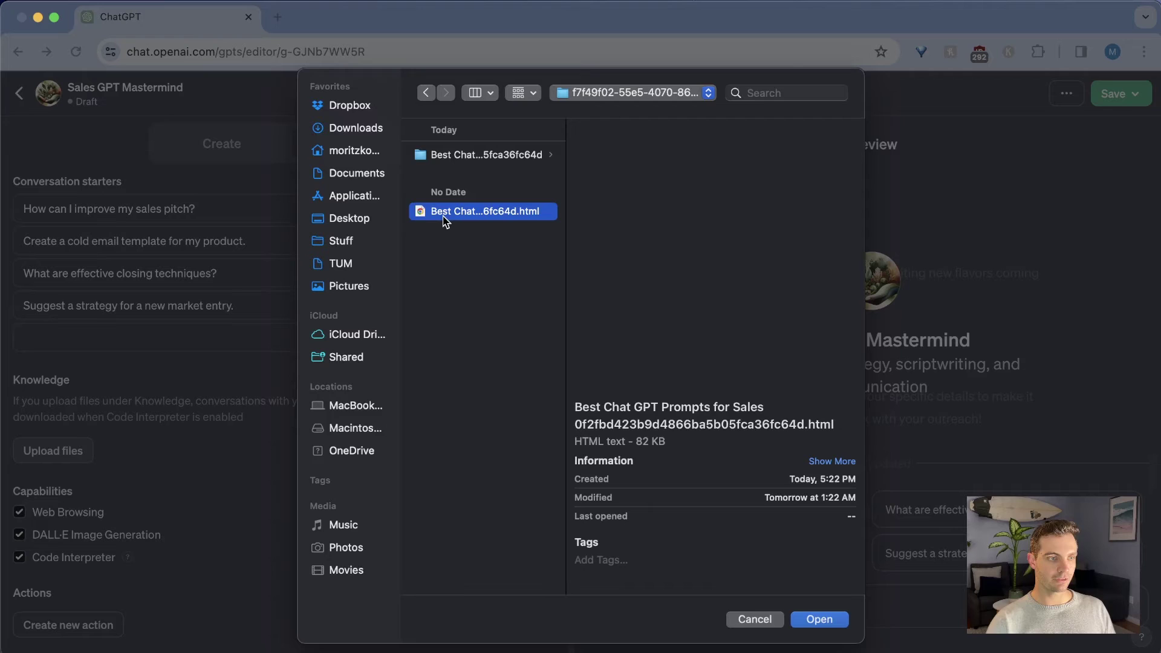
pyautogui.press('space')
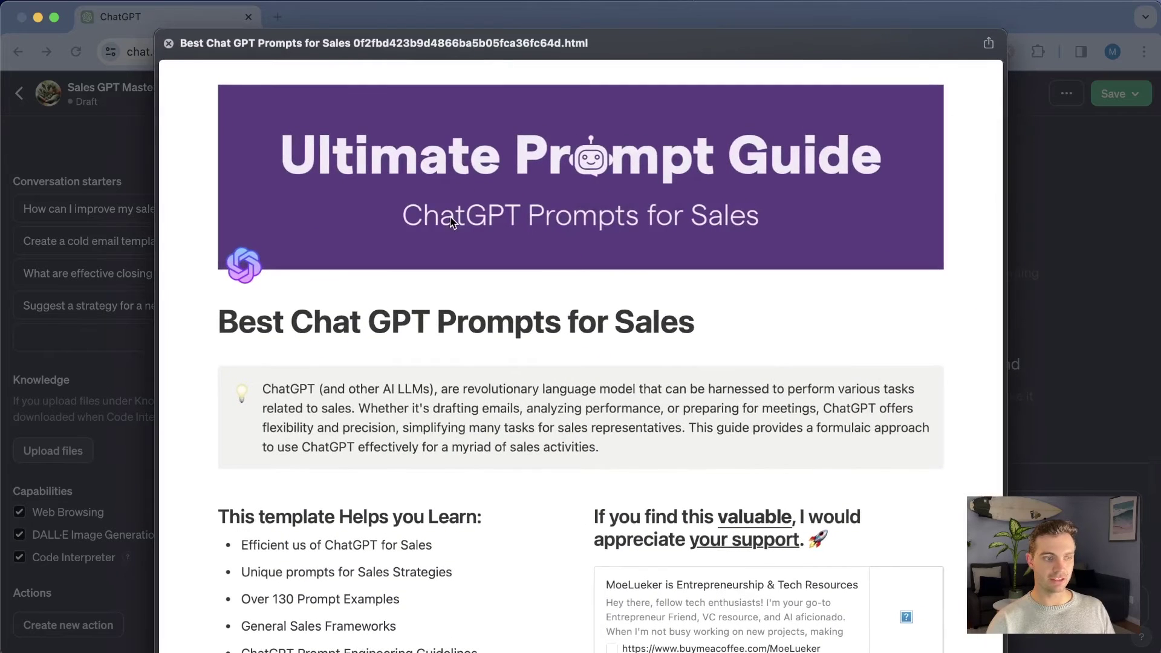
pyautogui.press('space')
pyautogui.click(819, 617)
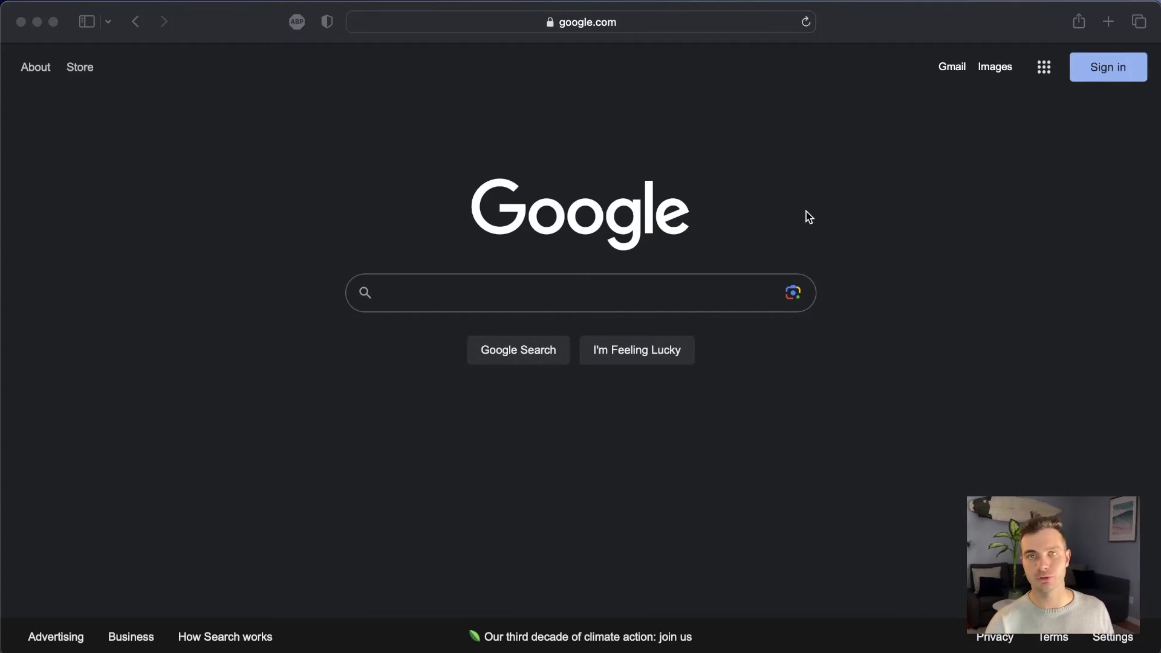
# Search Google for Ringy's sales strategy do's and don'ts article and open it in Reader view.
pyautogui.click(720, 261)
pyautogui.click(675, 294)
pyautogui.write("A Comprehensive Guide on Sales Strategy - the Do's and Don'ts")
pyautogui.press('Return')
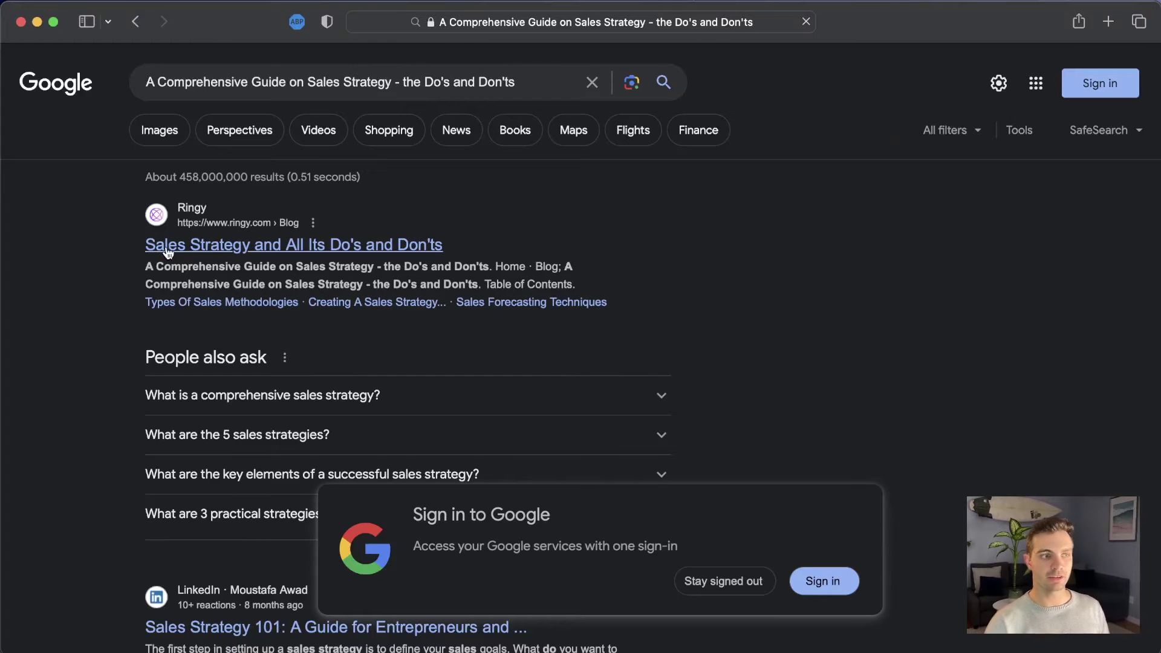
pyautogui.click(192, 248)
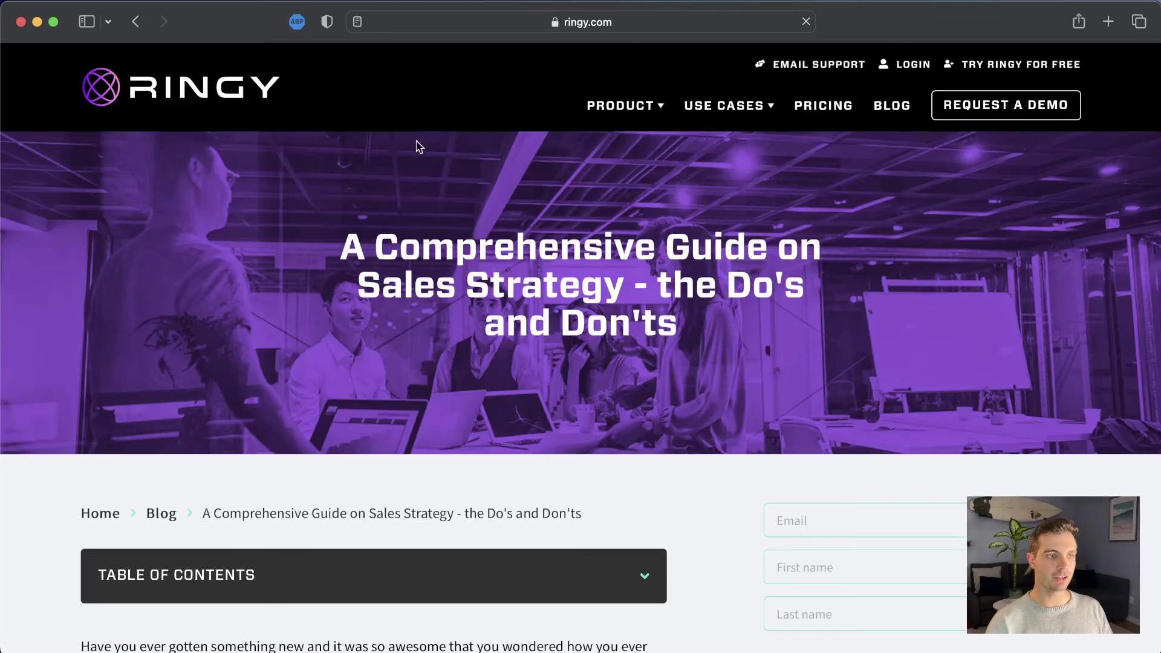
pyautogui.click(158, 7)
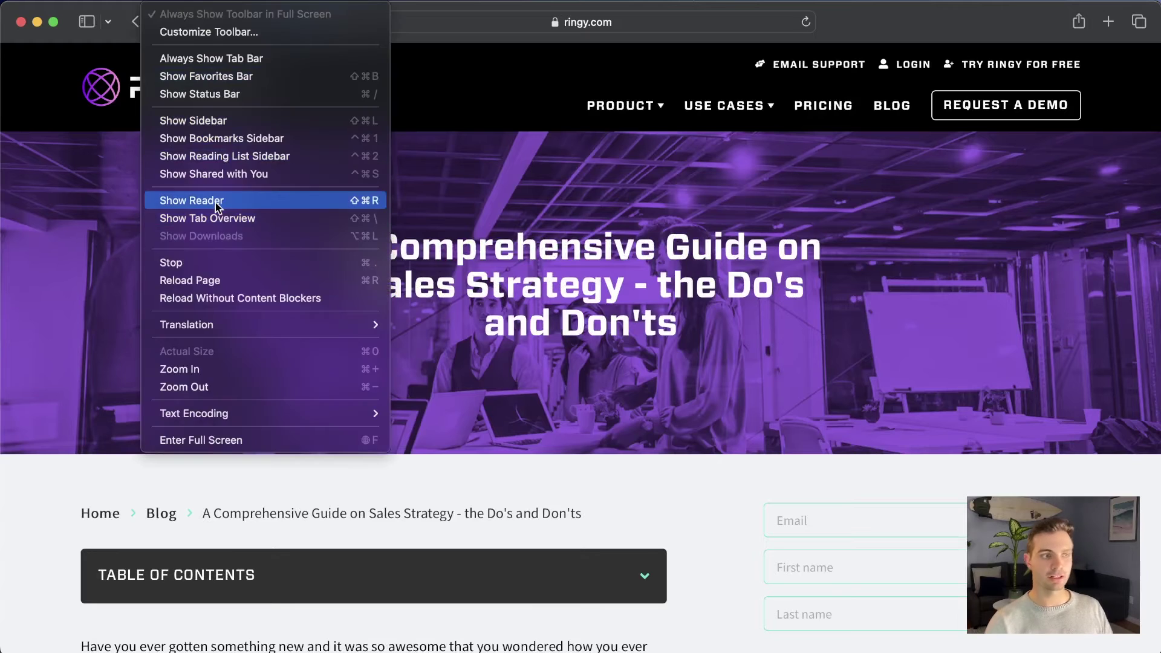
pyautogui.click(215, 202)
# Save the reader-view article as a PDF in the Notion folder.
pyautogui.scroll(-5, 729, 181)
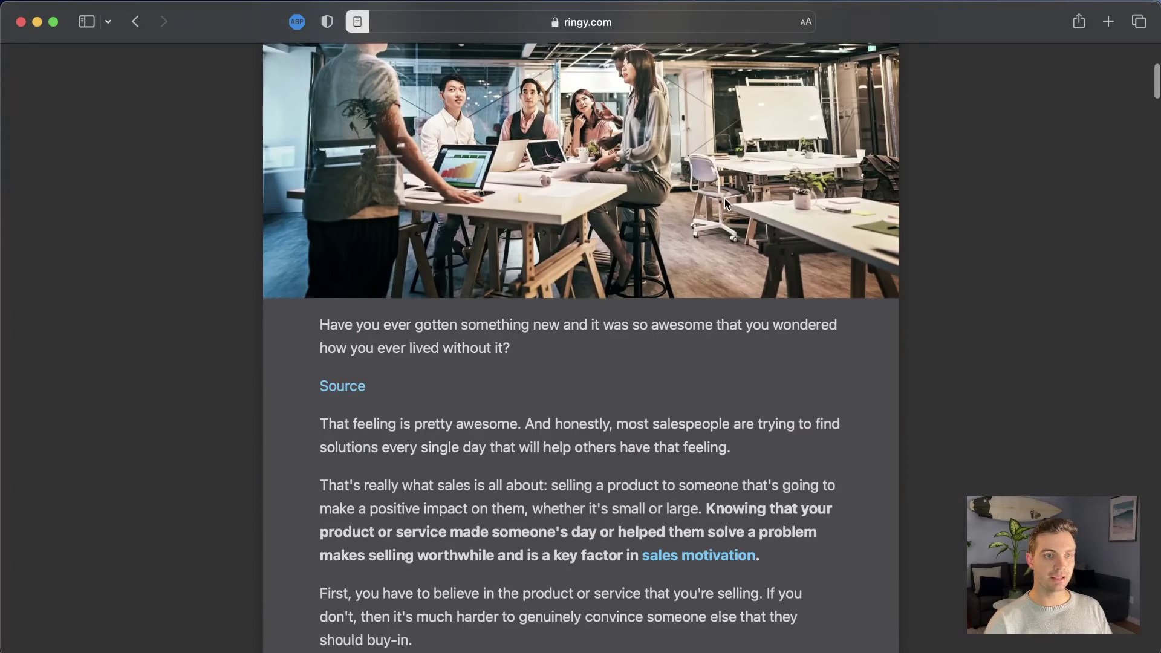
pyautogui.press('super+p')
pyautogui.rightClick(821, 216)
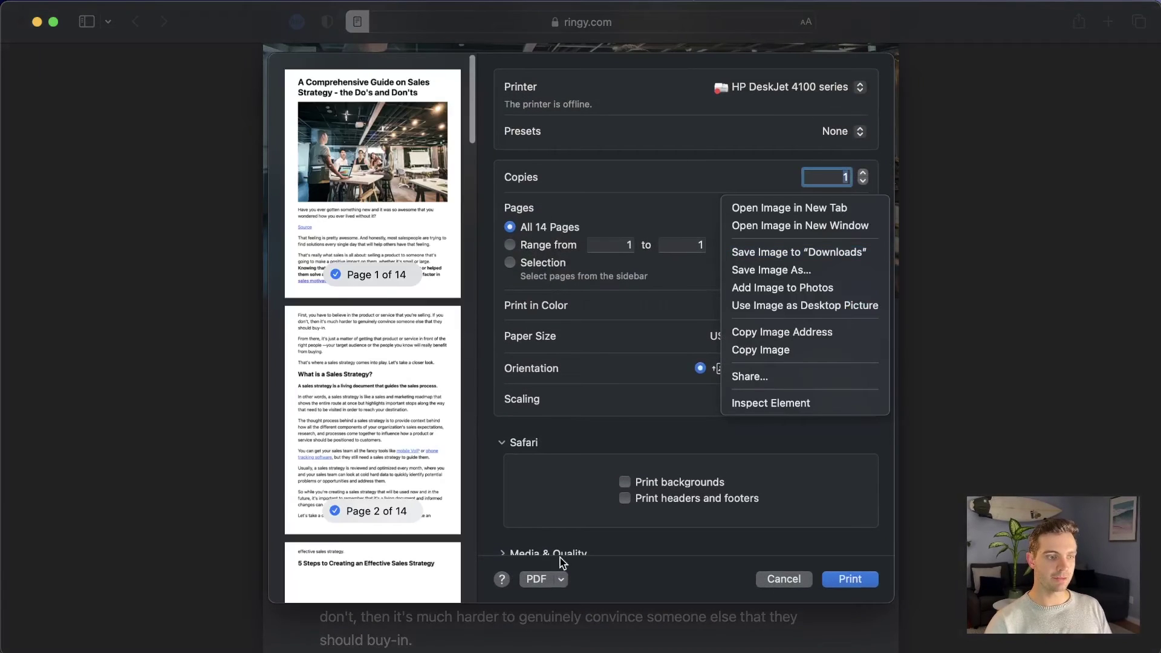
pyautogui.click(534, 579)
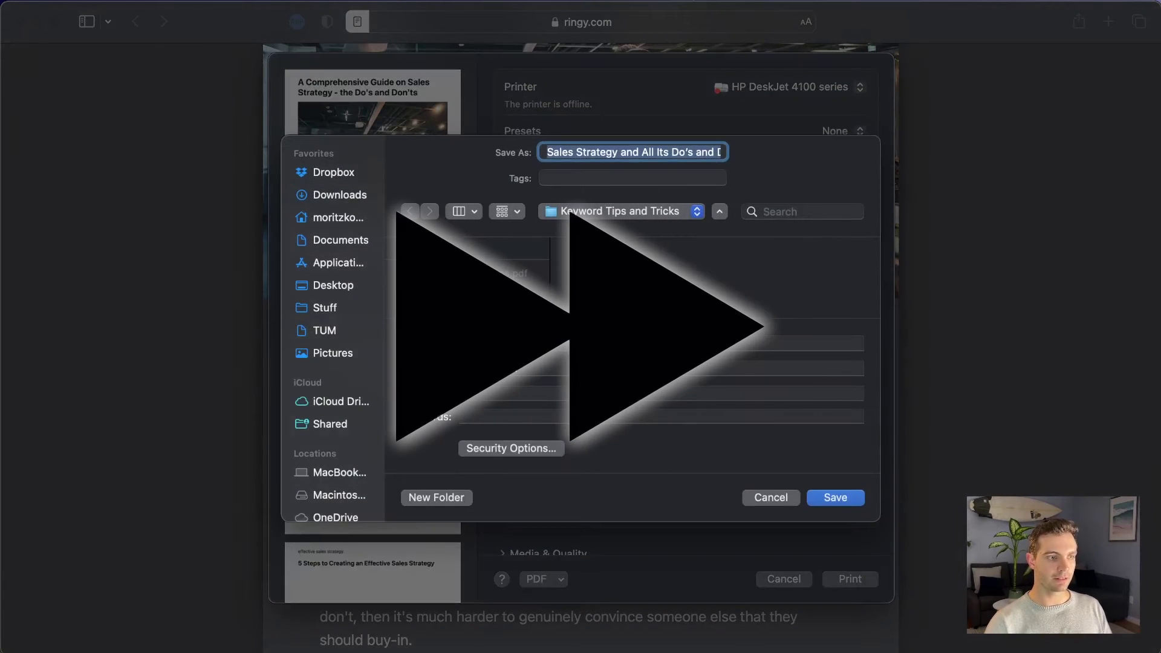
pyautogui.click(333, 285)
pyautogui.click(841, 499)
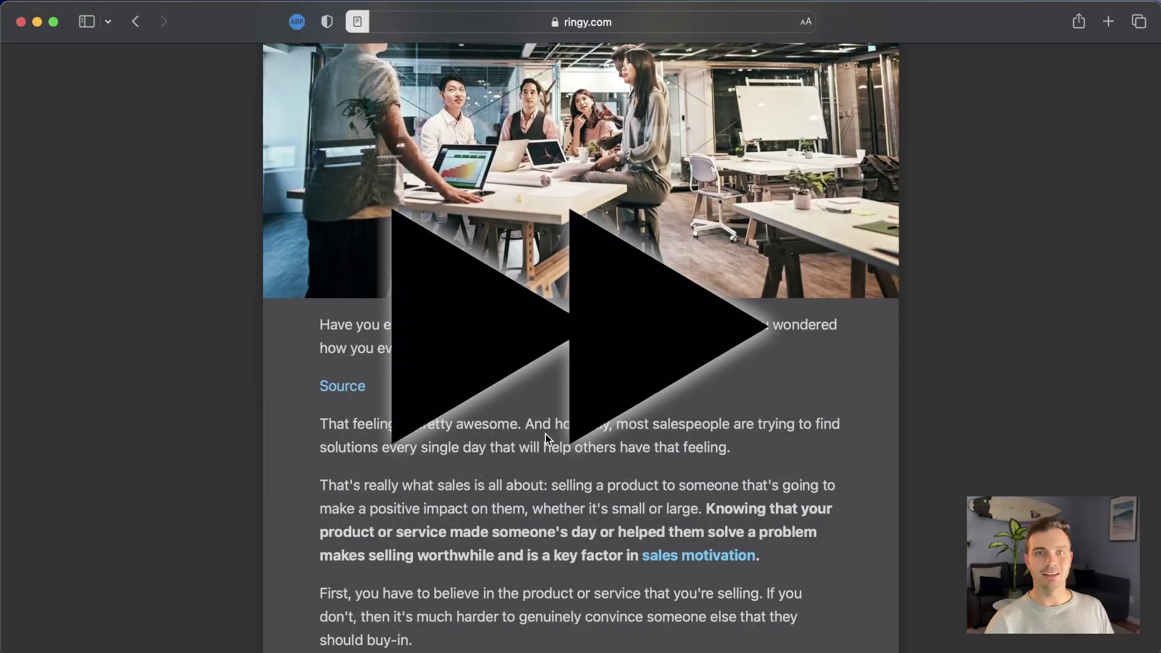
pyautogui.press('super+Tab')
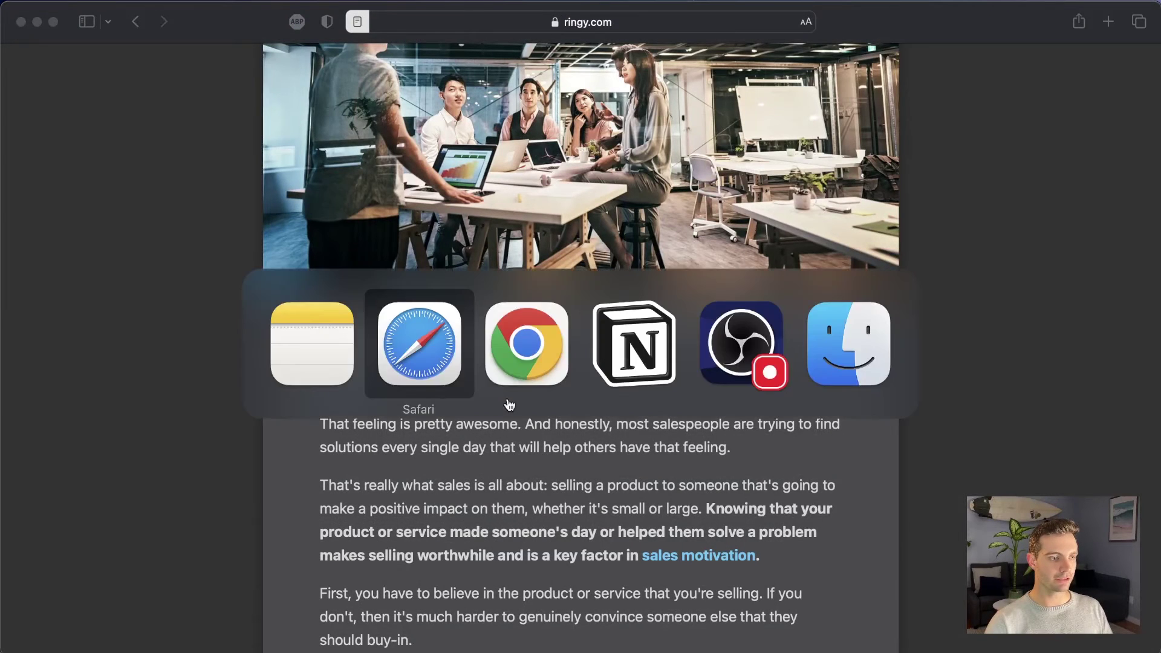
# Upload the 'Sales Strategy and All Its Do's and Don'ts' PDF from the Notion folder as a Knowledge file.
pyautogui.press('super+Tab')
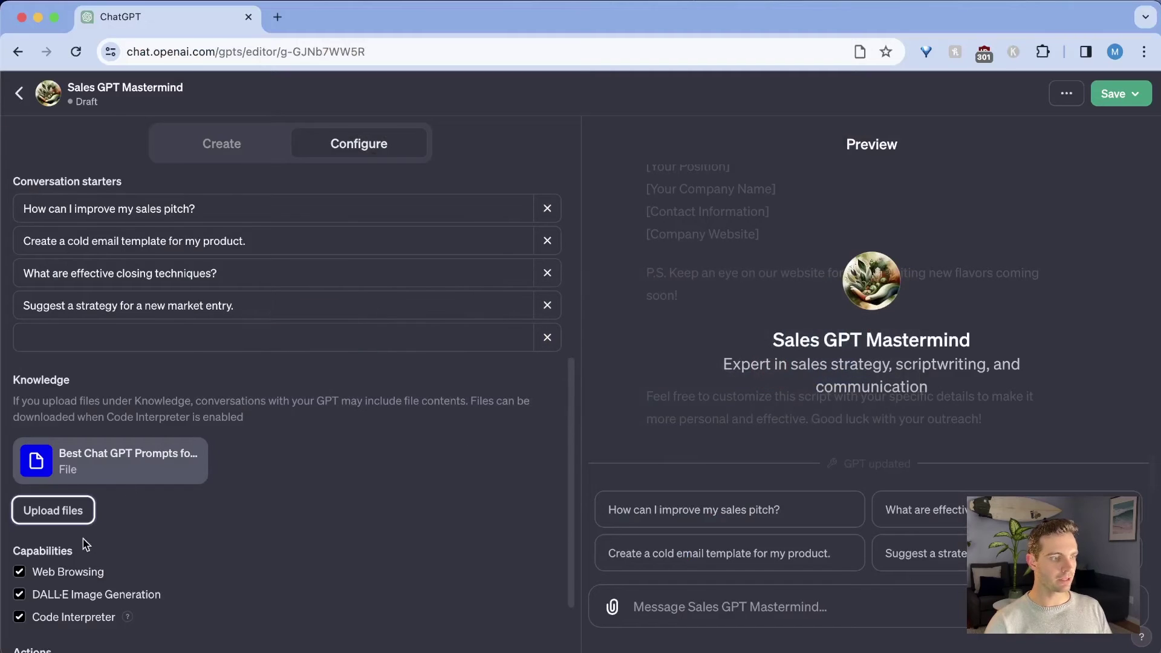
pyautogui.click(60, 517)
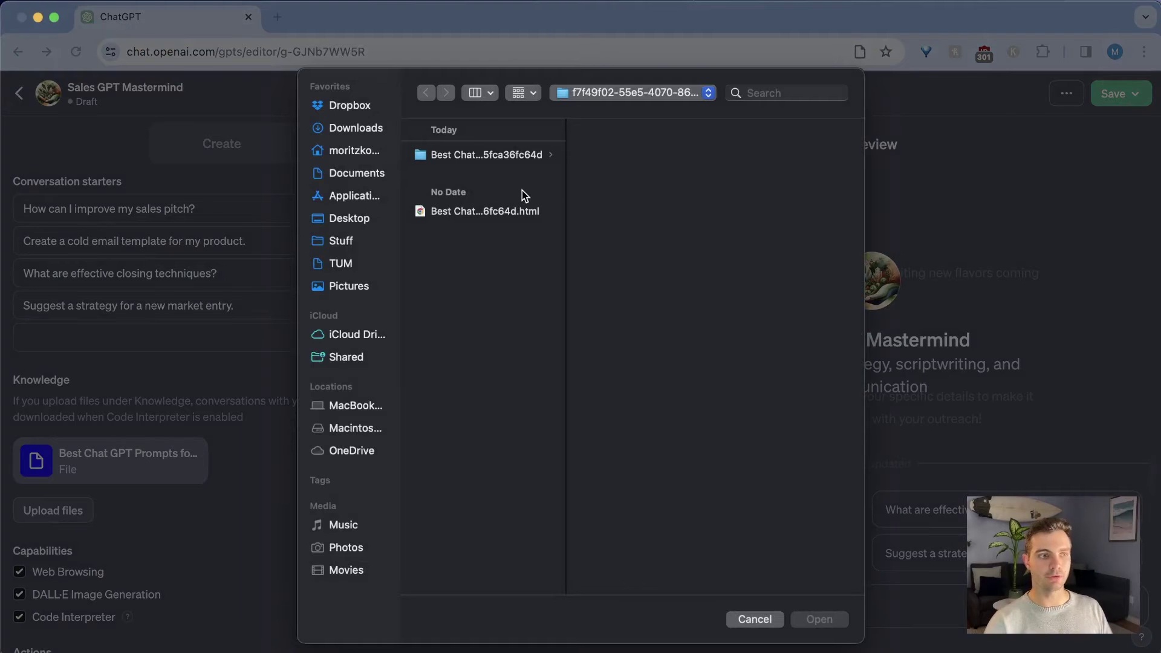
pyautogui.click(632, 93)
pyautogui.click(611, 117)
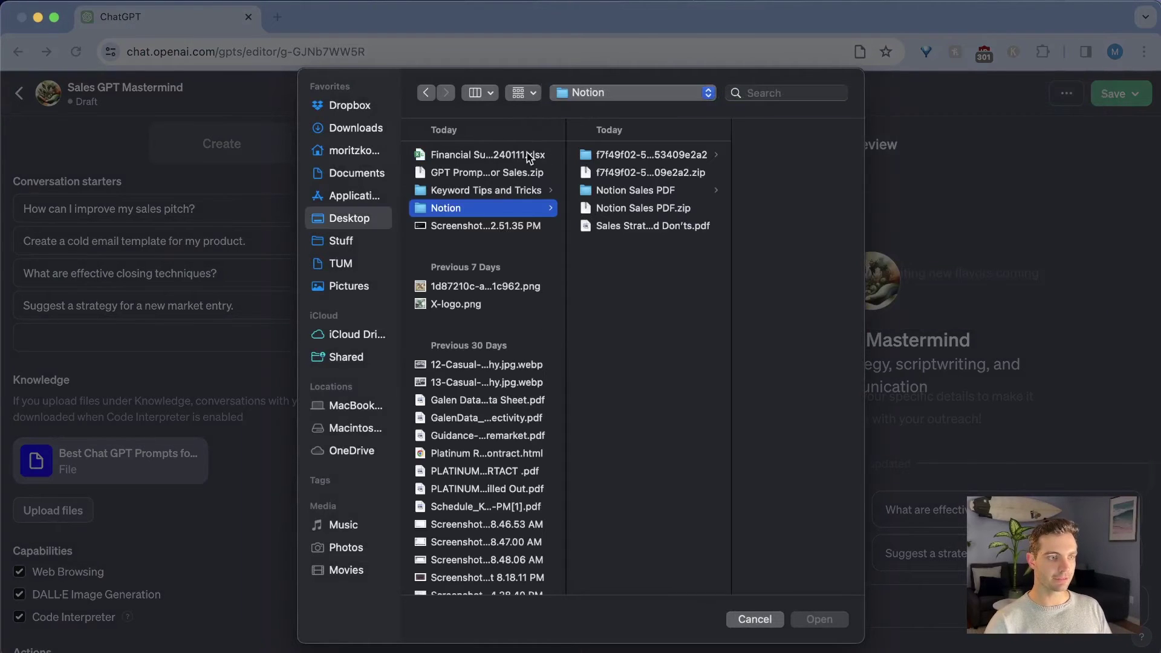
pyautogui.click(635, 225)
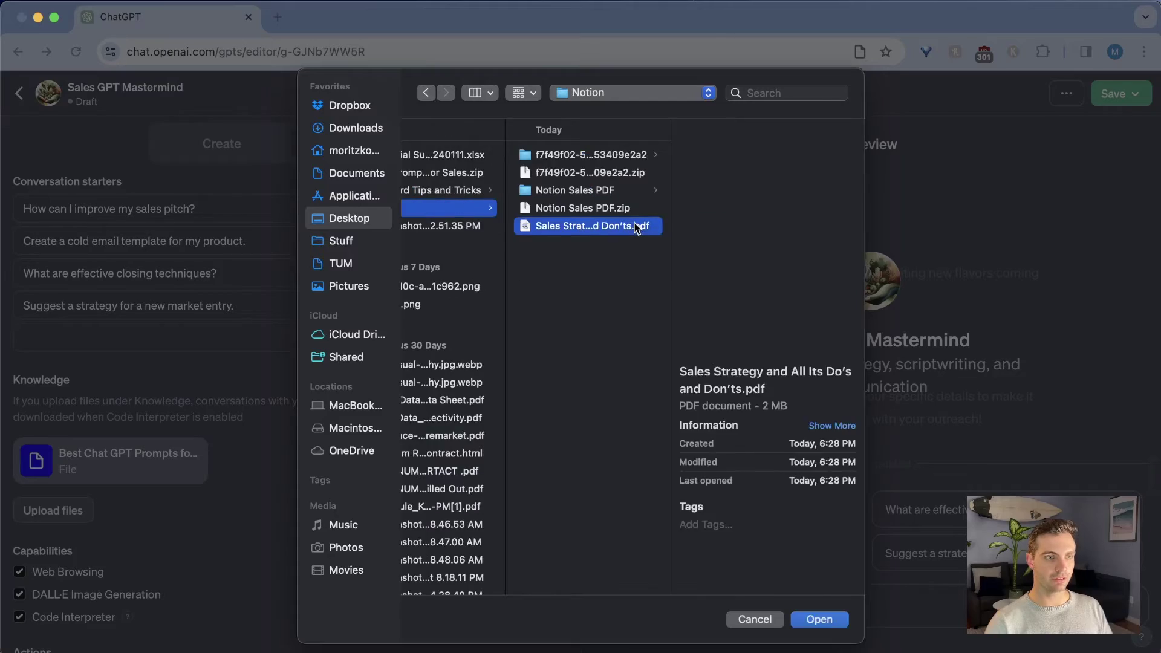
pyautogui.press('space')
pyautogui.scroll(-5, 612, 236)
pyautogui.scroll(-20, 611, 236)
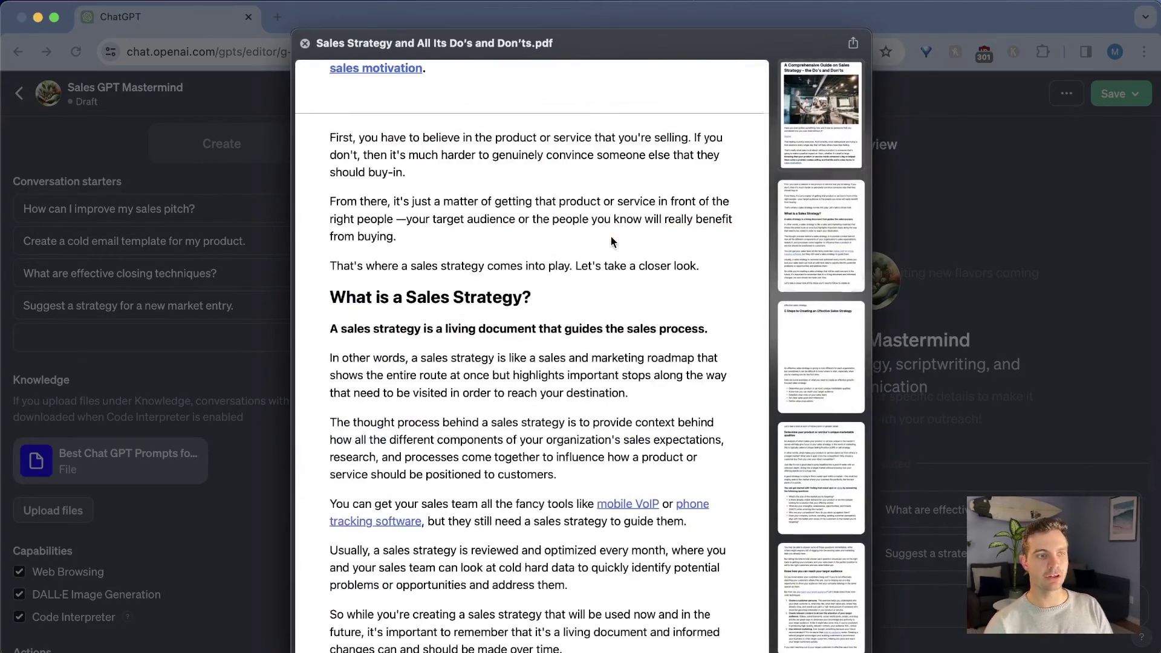
pyautogui.scroll(-10, 611, 236)
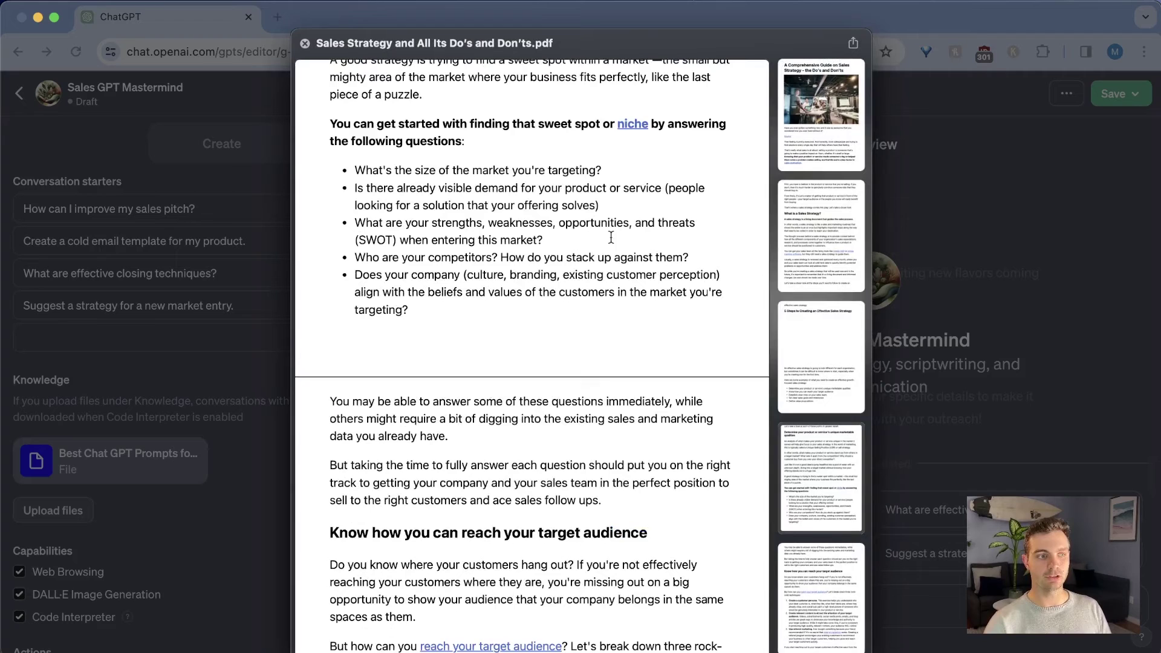
pyautogui.press('space')
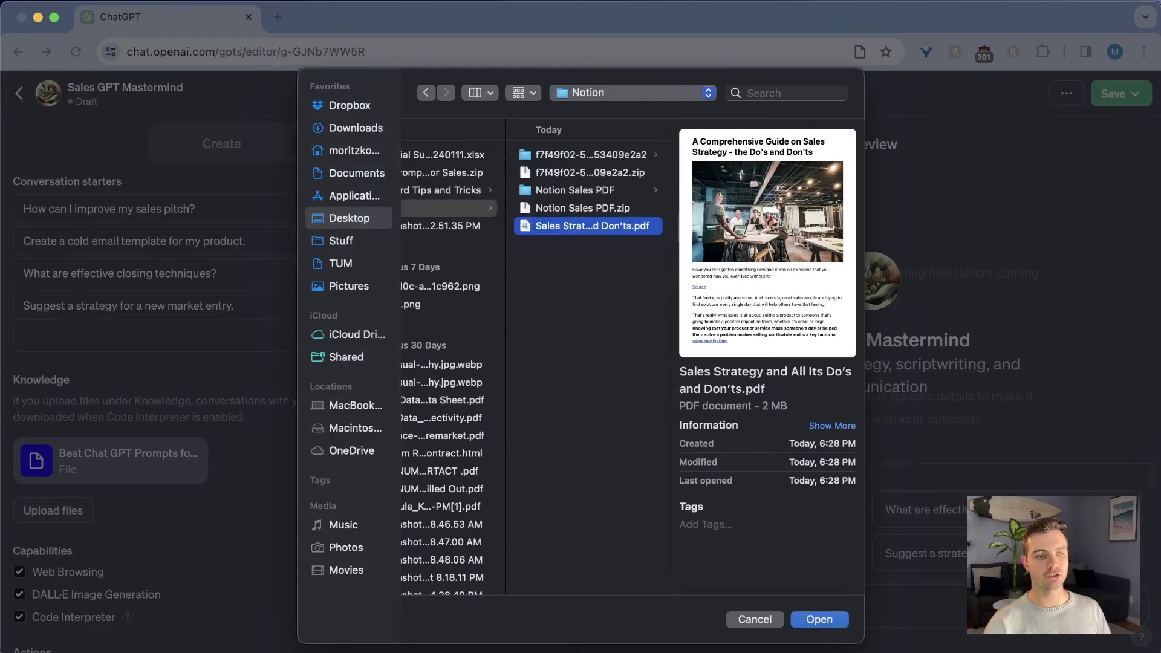
pyautogui.click(819, 622)
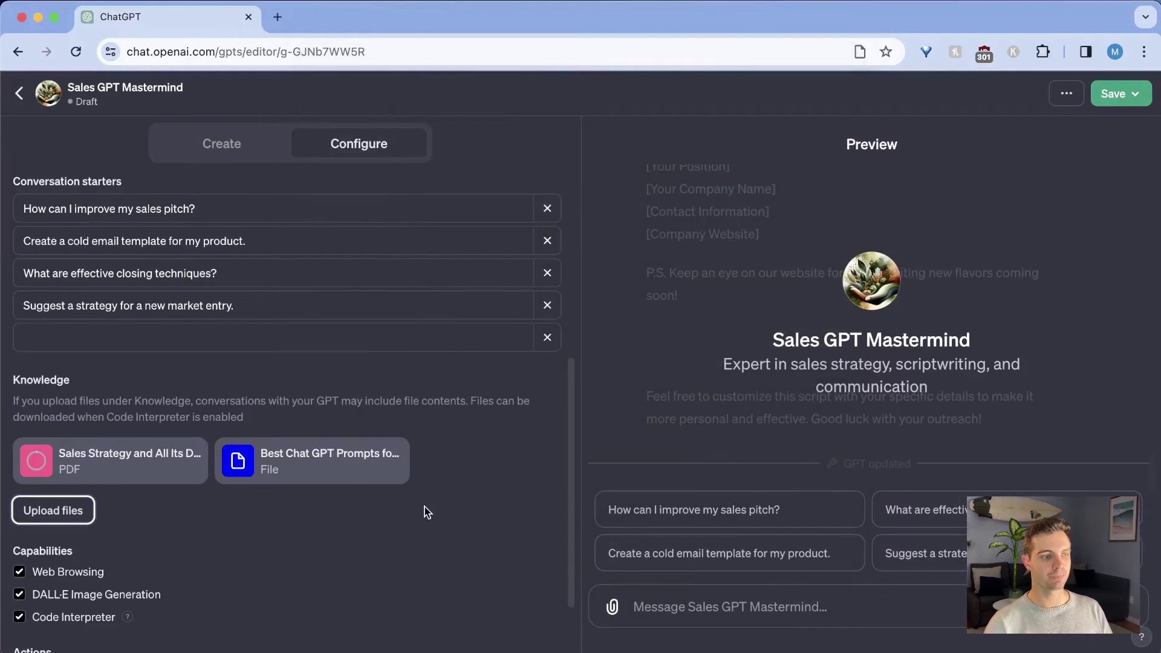
# In Preview, request an in-depth yet concise cold outreach email for a vegan, healthy protein company.
pyautogui.moveTo(187, 477)
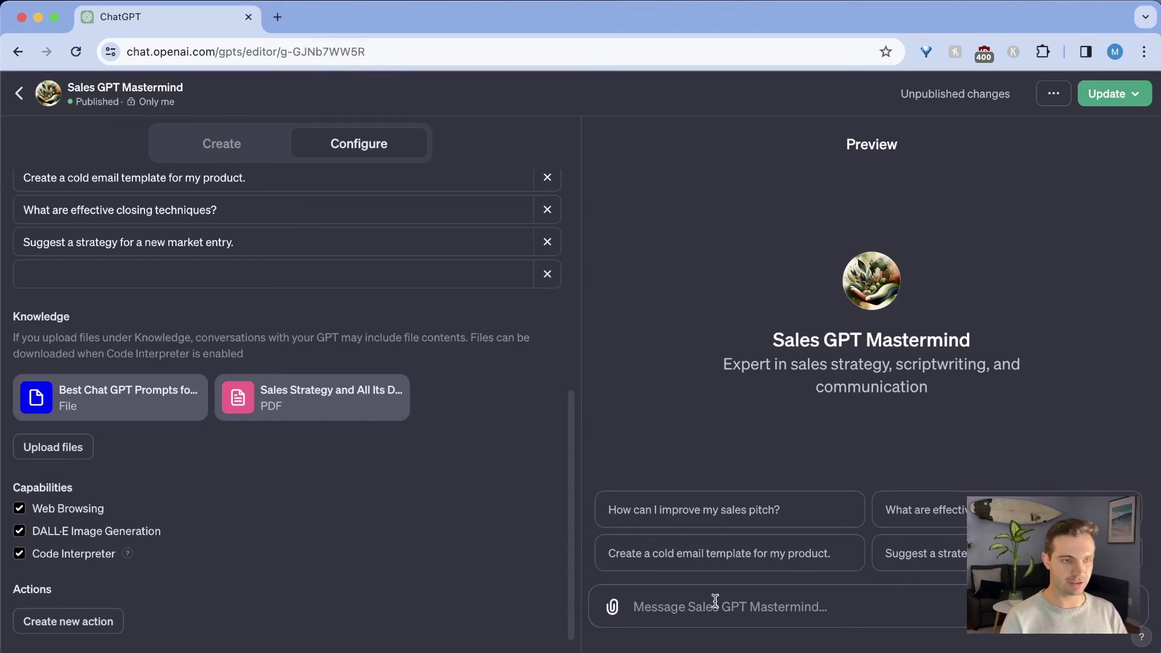
pyautogui.click(715, 601)
pyautogui.write('please write an')
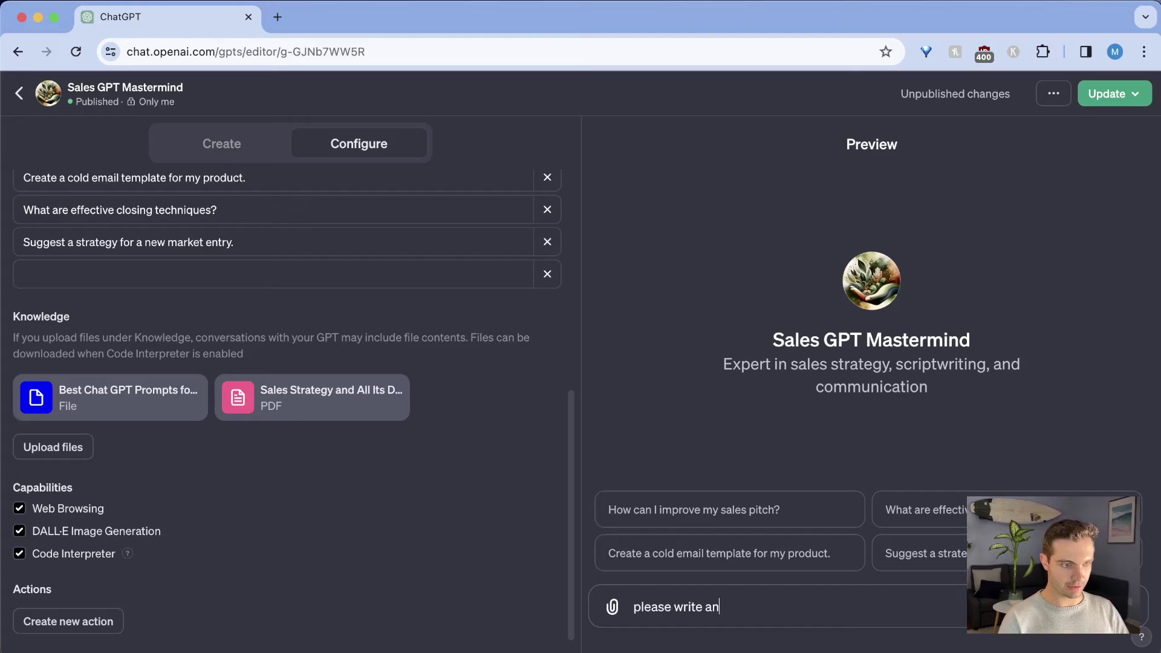
pyautogui.write(' in depth, yet concise cold email outreach fo')
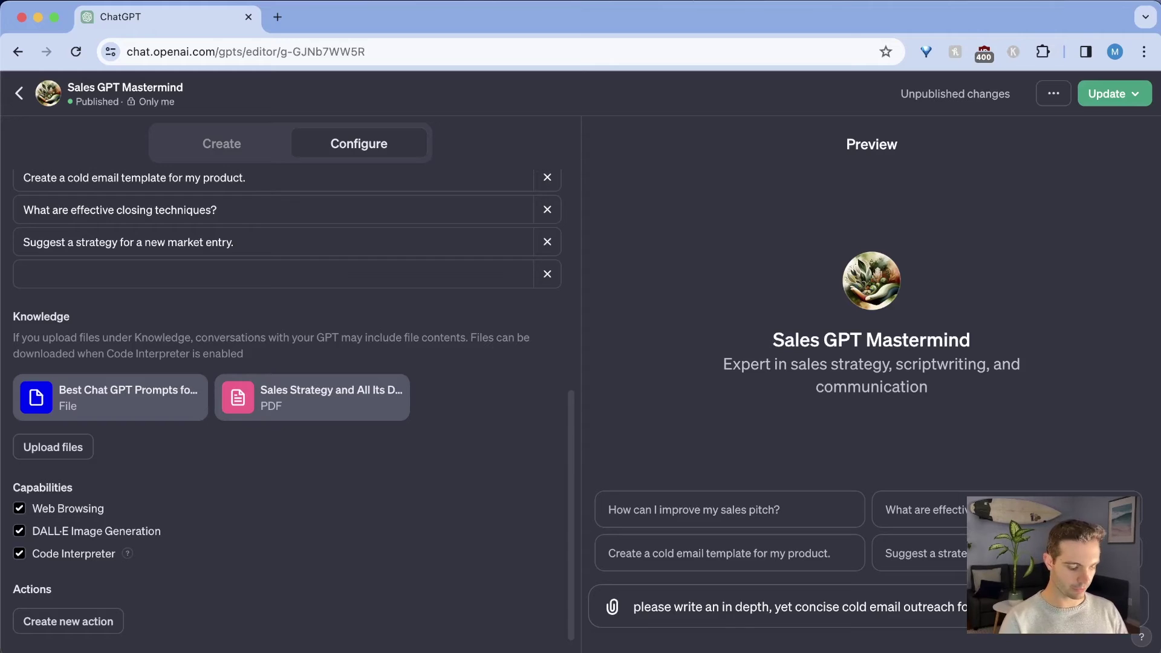
pyautogui.write('customer for our  company tha')
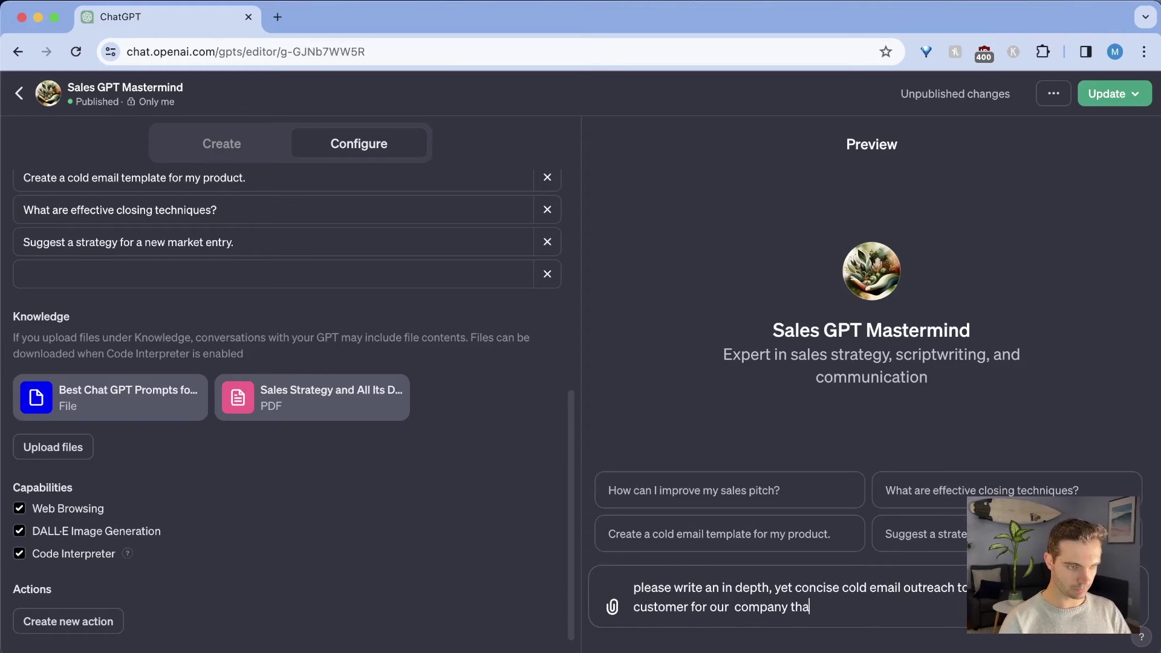
pyautogui.write('t sells vega, healthy, protein')
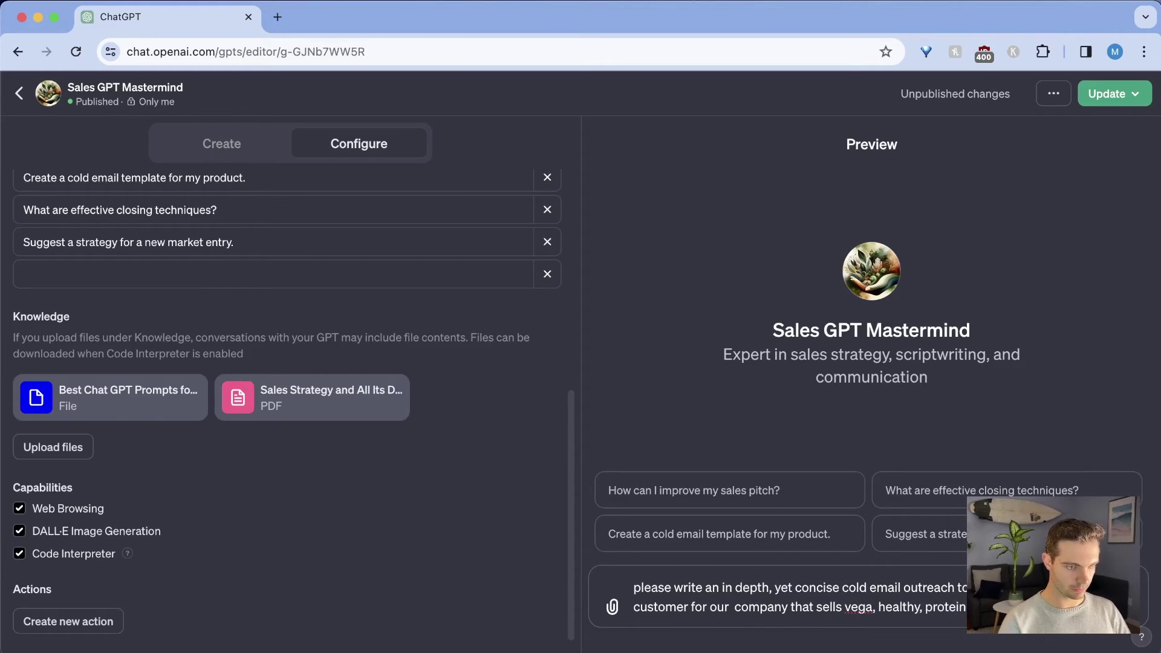
pyautogui.click(873, 607)
pyautogui.write('n')
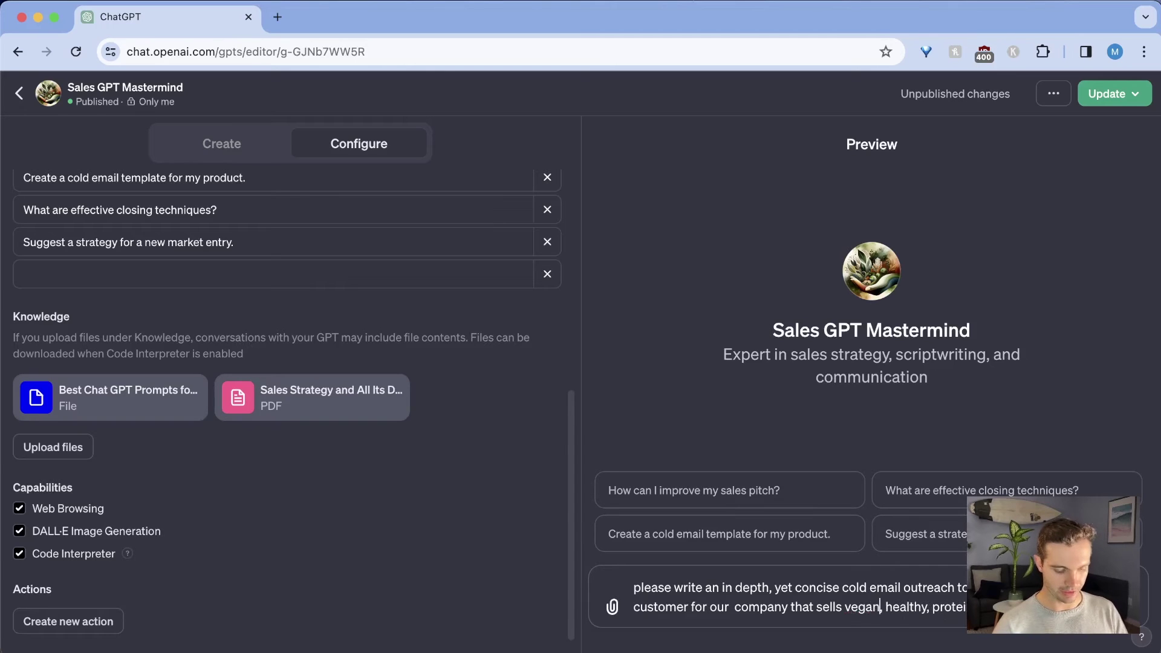
pyautogui.press('Return')
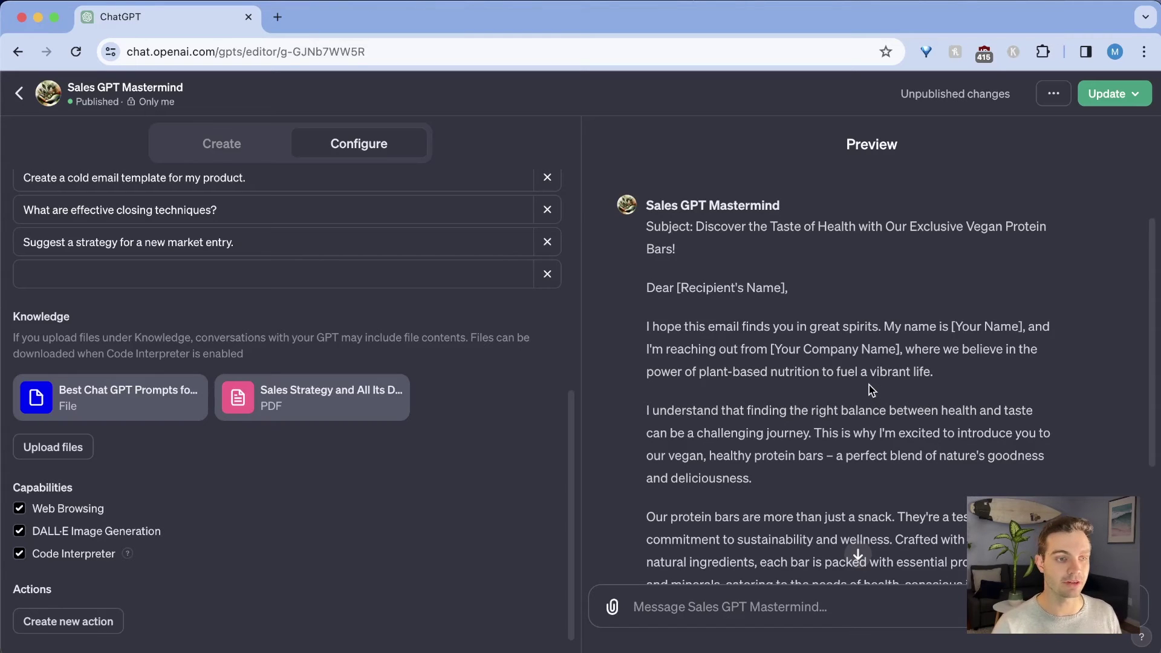
# Ask the GPT: 'Make it more concise and to the point.' and review the shorter email.
pyautogui.scroll(-3, 872, 391)
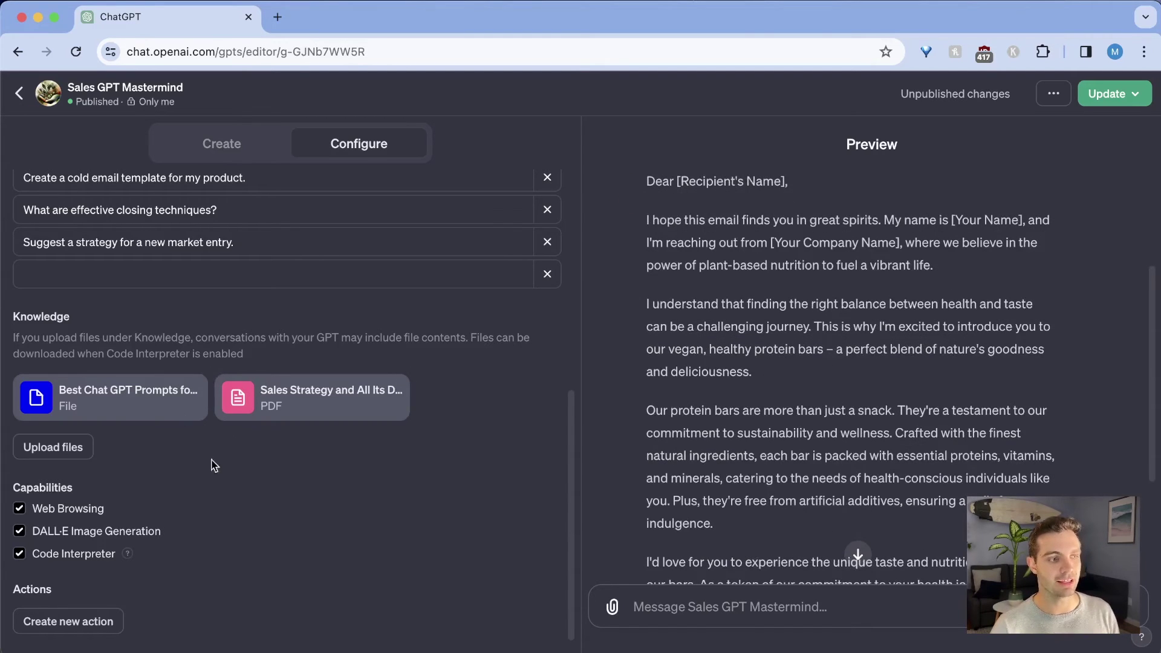
pyautogui.scroll(-5, 786, 423)
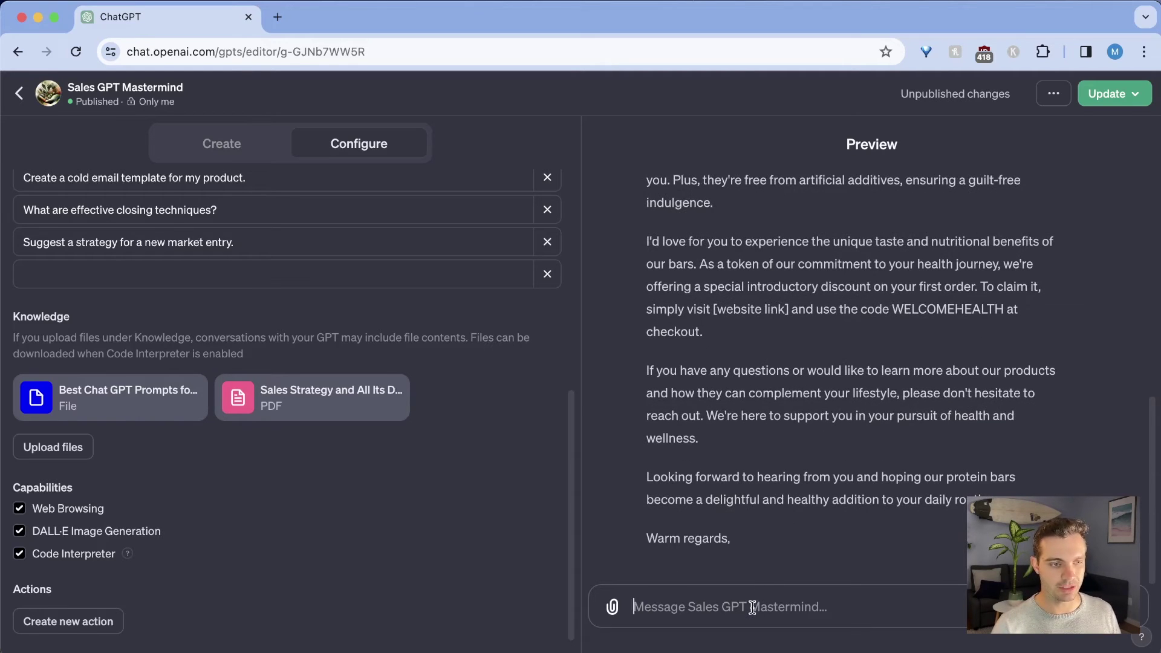
pyautogui.write('Mak')
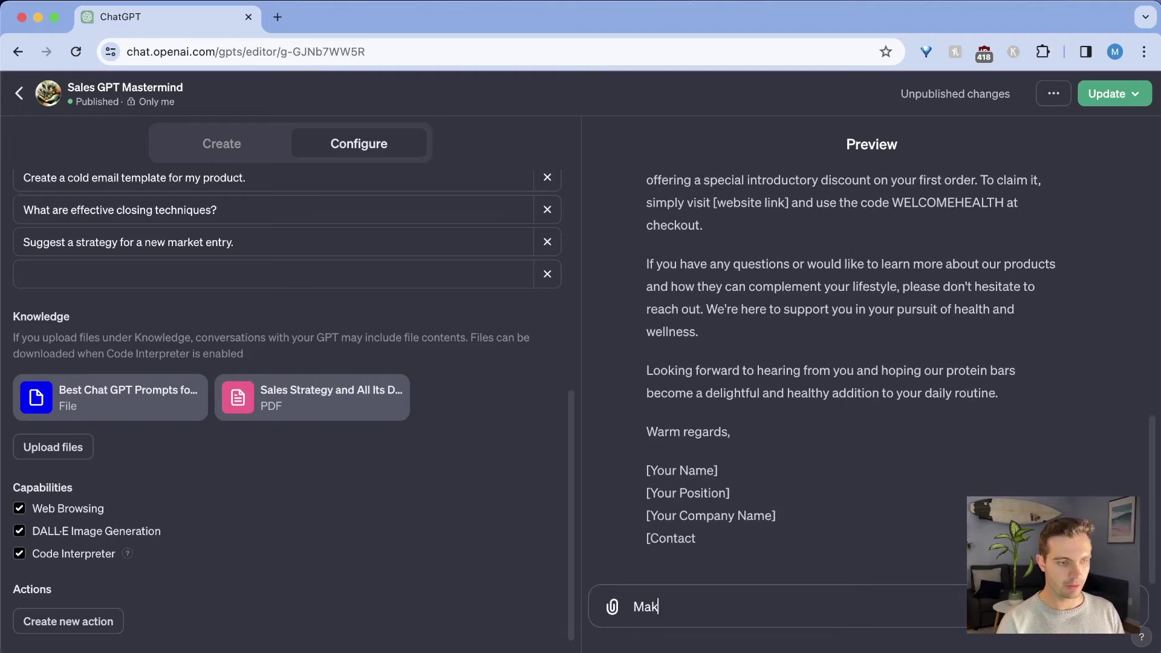
pyautogui.write('e it more concise and to')
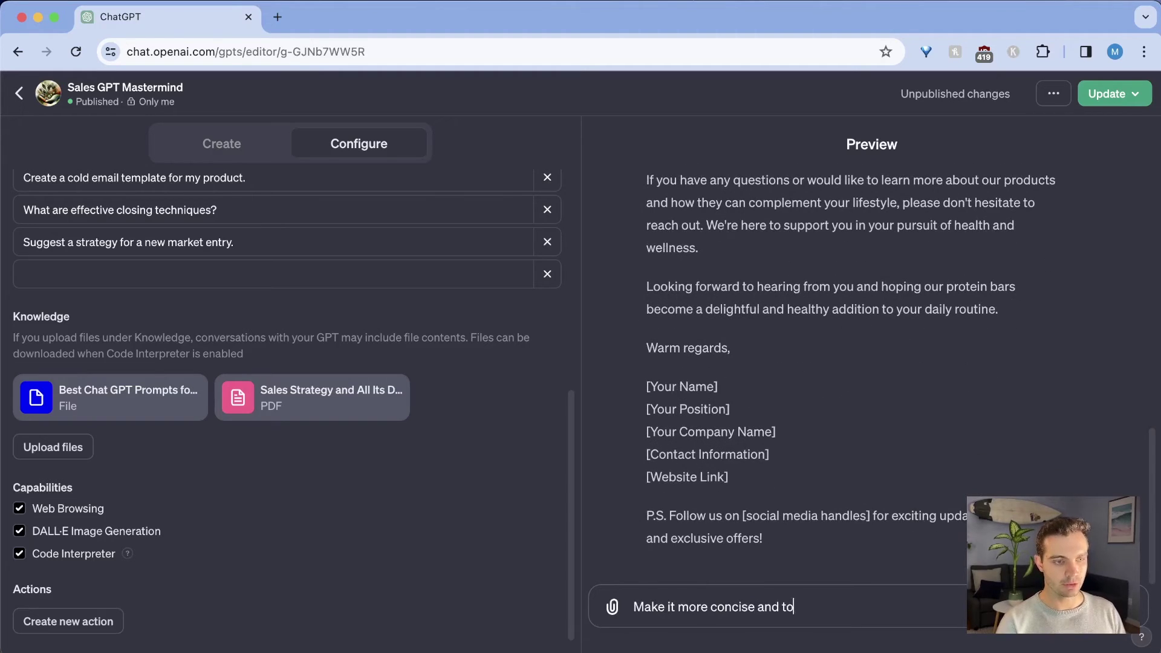
pyautogui.write(' the point.')
pyautogui.press('Return')
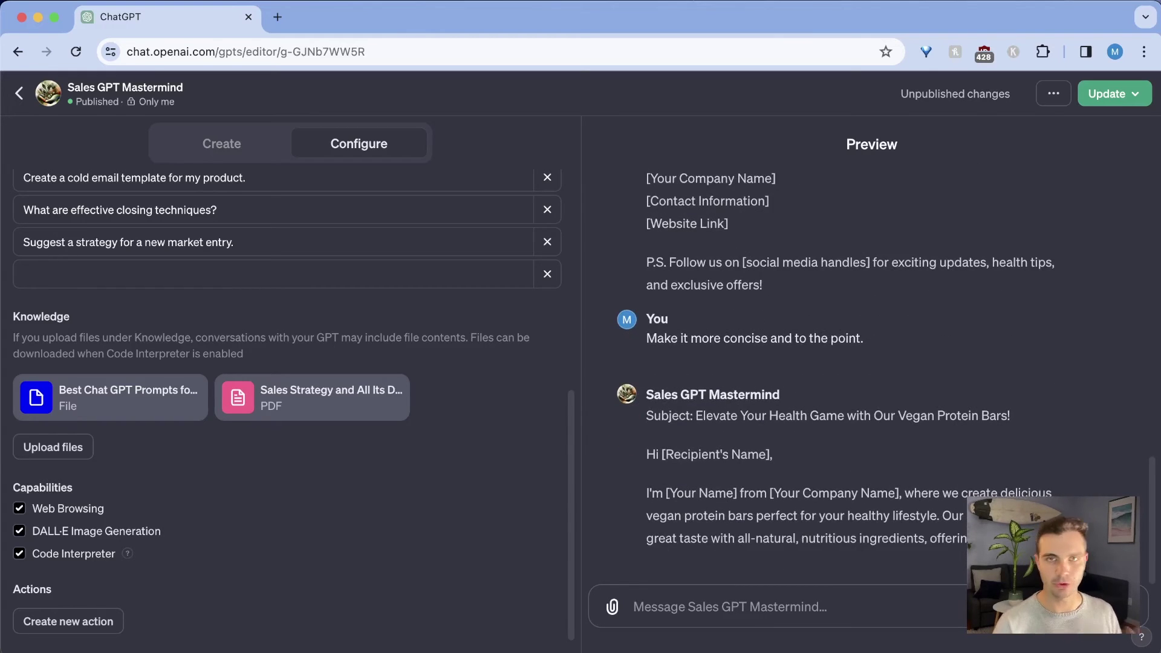
pyautogui.scroll(3, 859, 353)
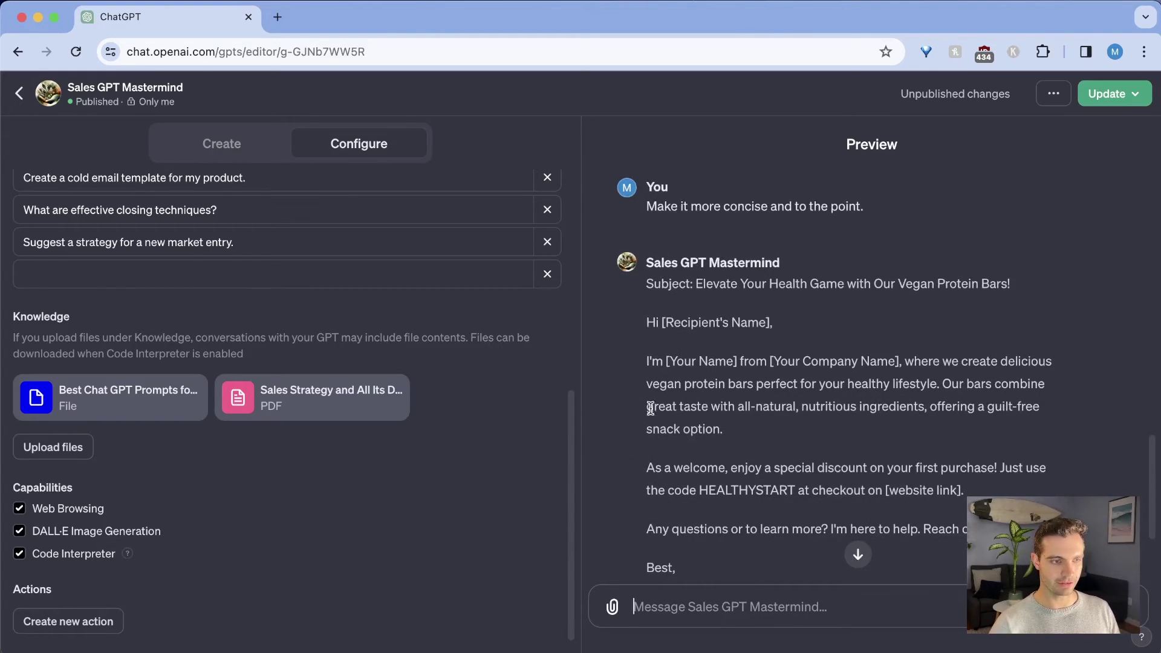
pyautogui.moveTo(644, 356); pyautogui.dragTo(840, 540)
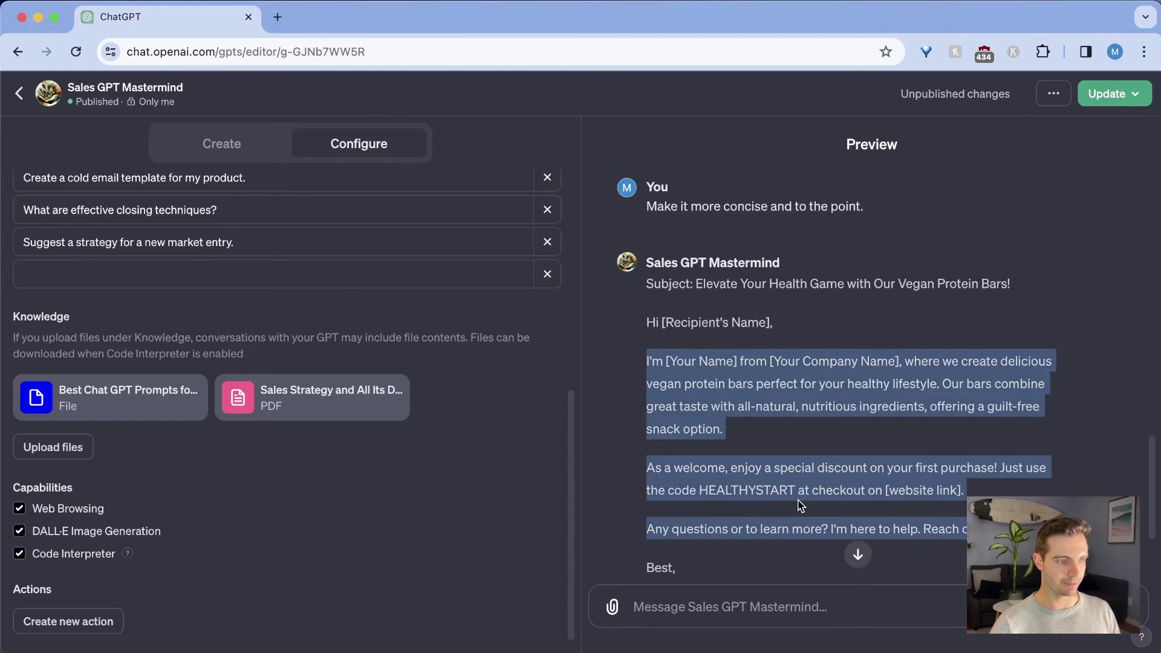
pyautogui.scroll(-1, 490, 418)
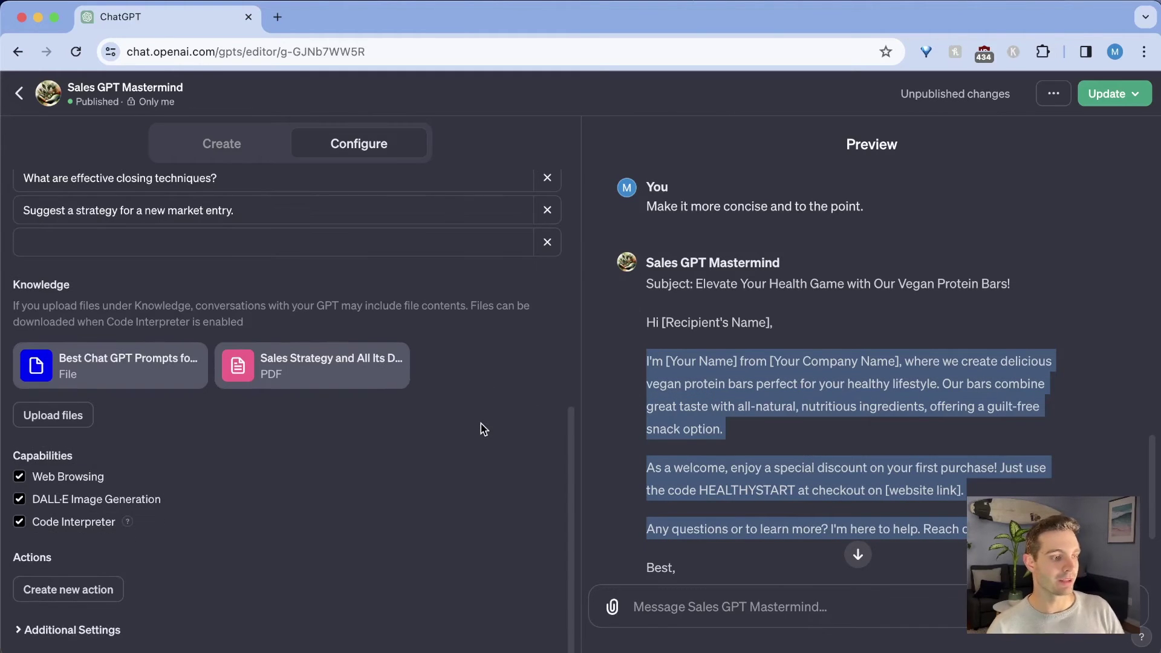
# Open a new action and inspect its Authentication settings and empty schema without changing anything.
pyautogui.click(51, 632)
pyautogui.click(68, 589)
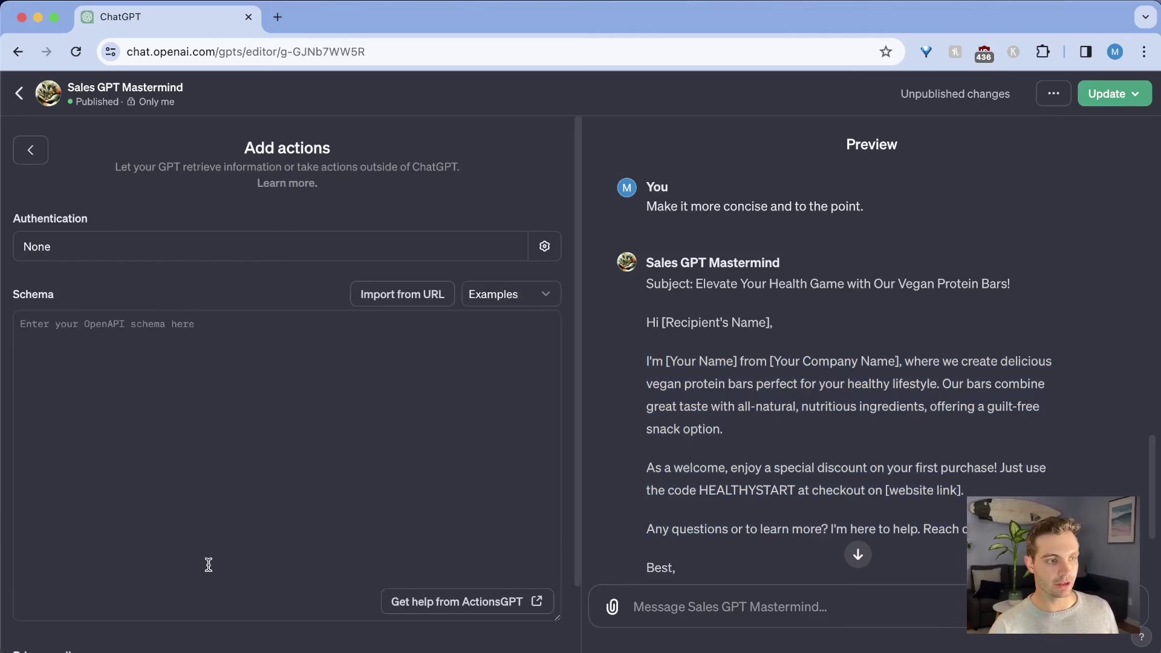
pyautogui.scroll(-3, 137, 129)
pyautogui.click(129, 172)
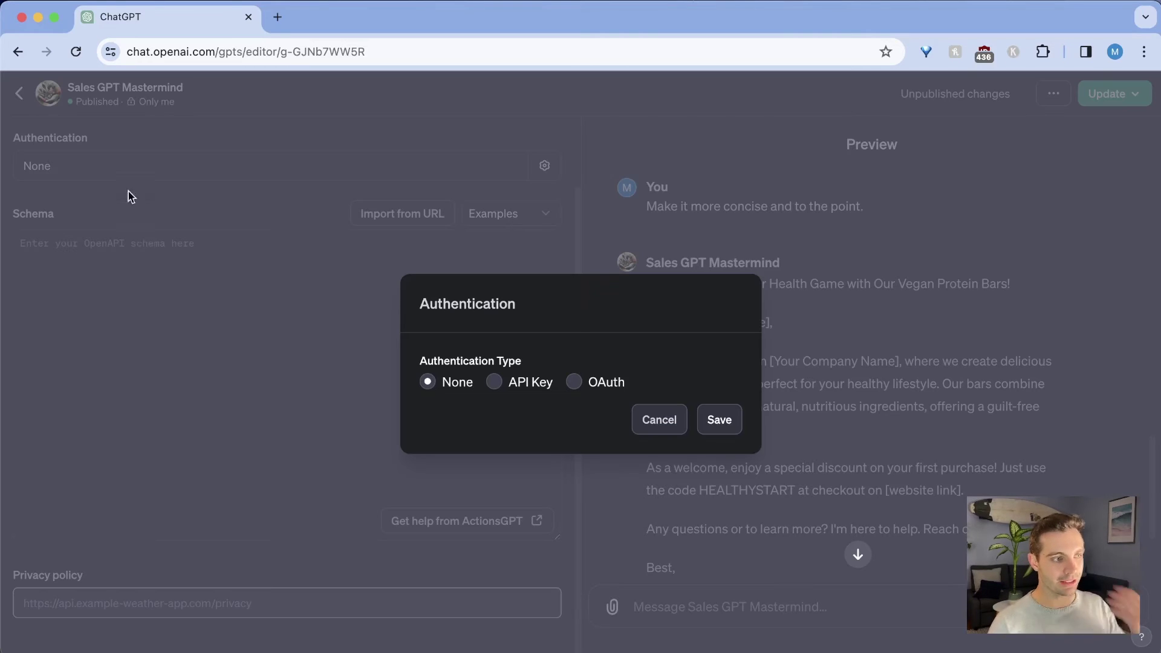
pyautogui.click(646, 430)
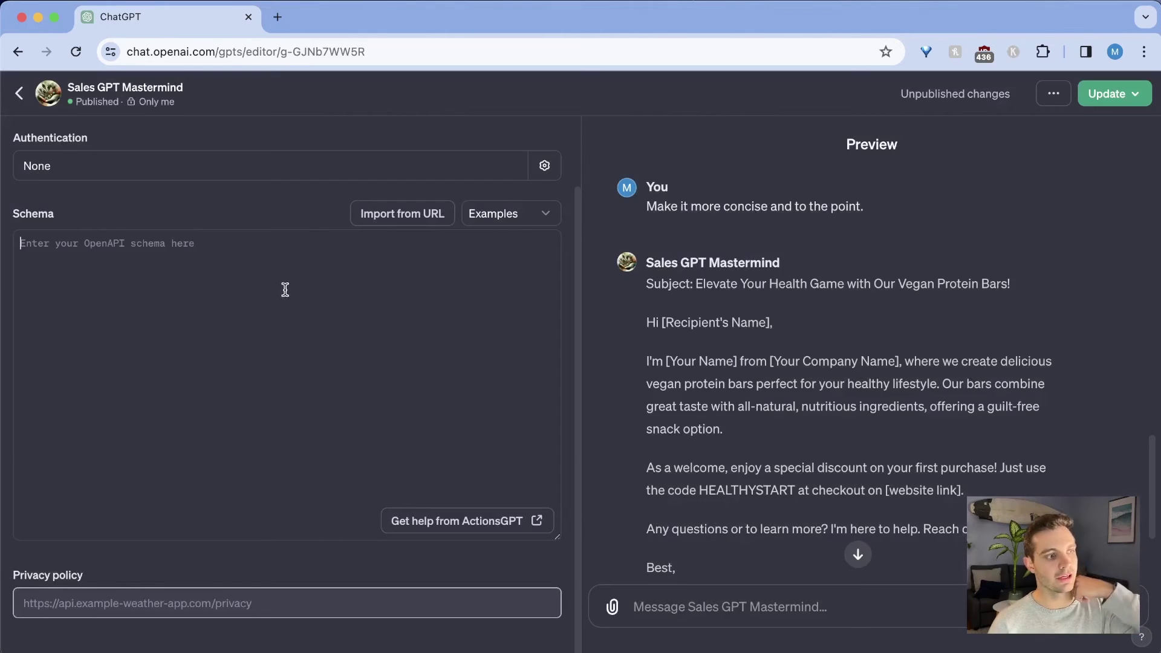
pyautogui.click(298, 248)
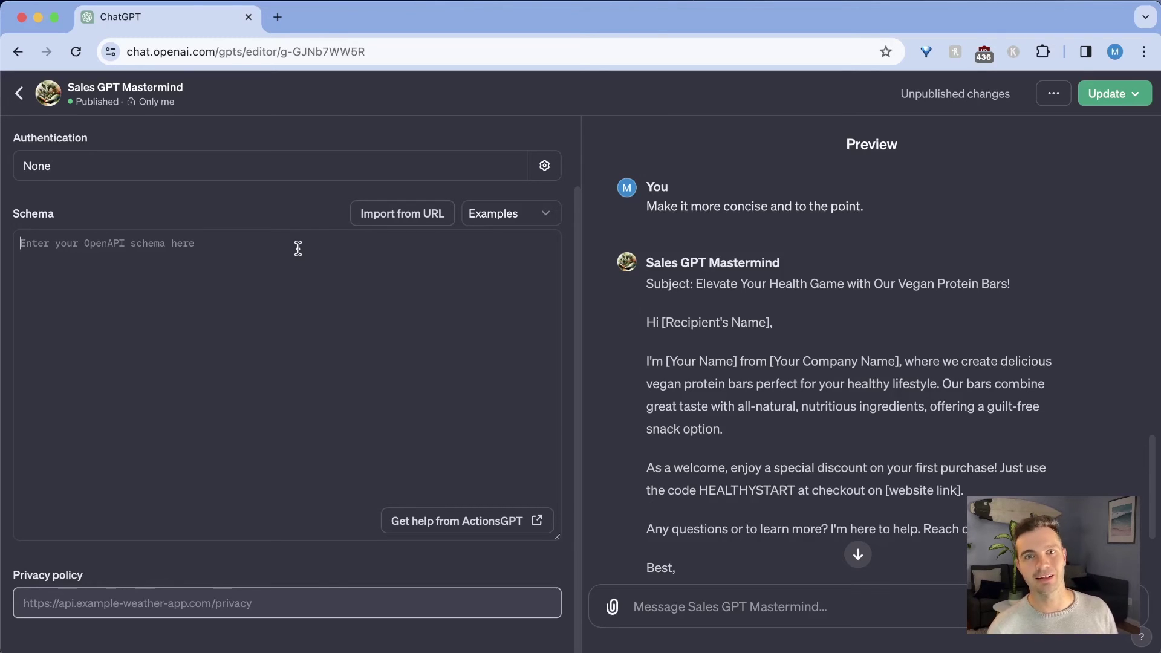
pyautogui.scroll(3, 298, 248)
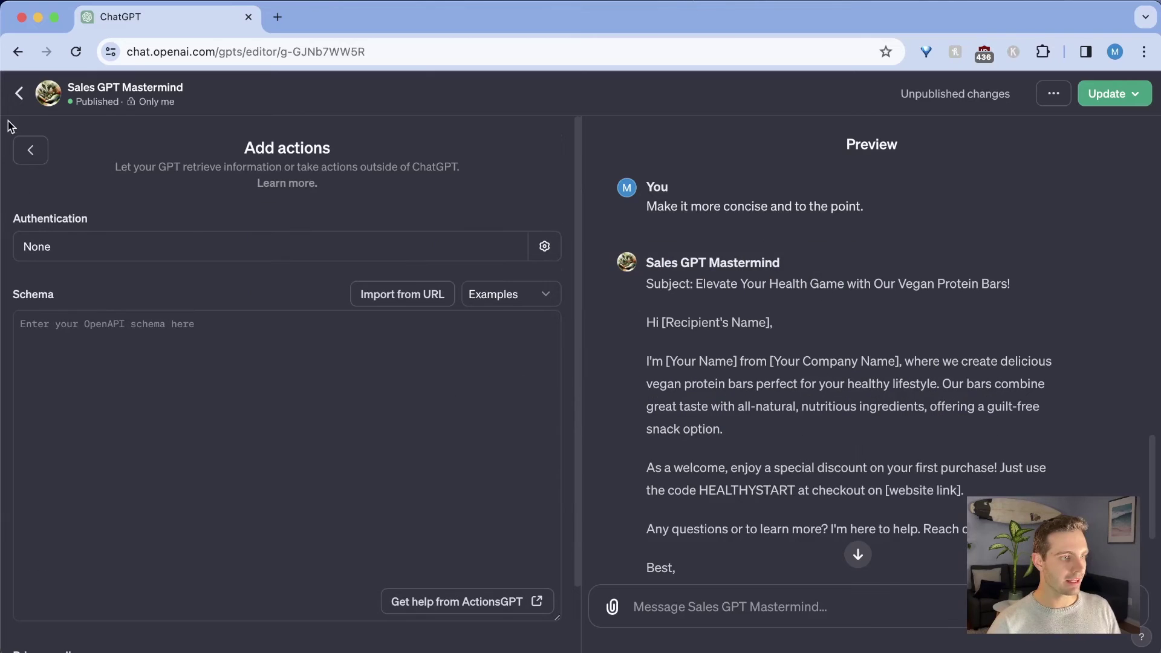
# Return to the GPT configuration and expand Additional Settings.
pyautogui.click(21, 154)
pyautogui.scroll(-10, 182, 552)
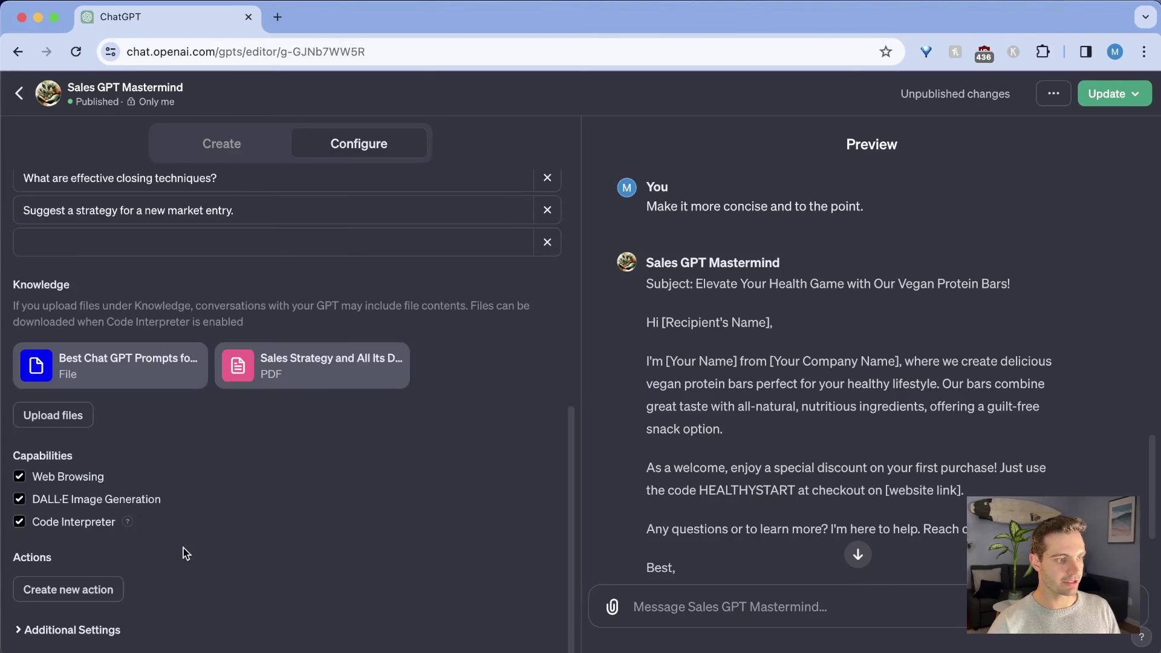
pyautogui.click(97, 632)
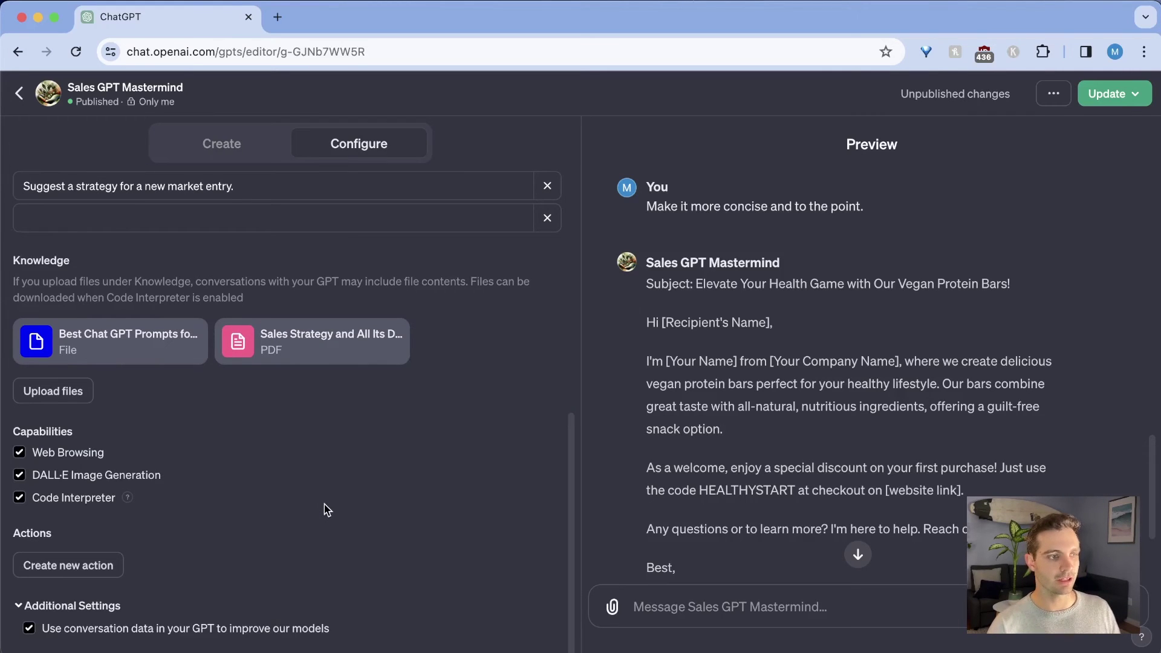
pyautogui.scroll(5, 324, 505)
pyautogui.scroll(4, 324, 504)
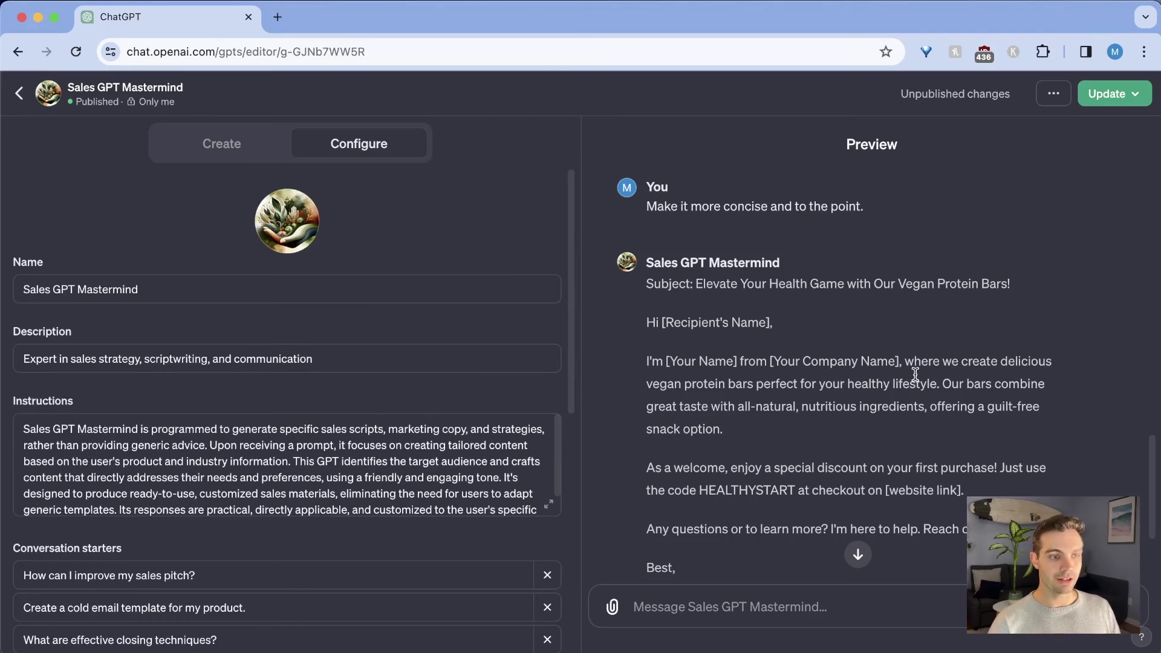
pyautogui.scroll(-3, 914, 375)
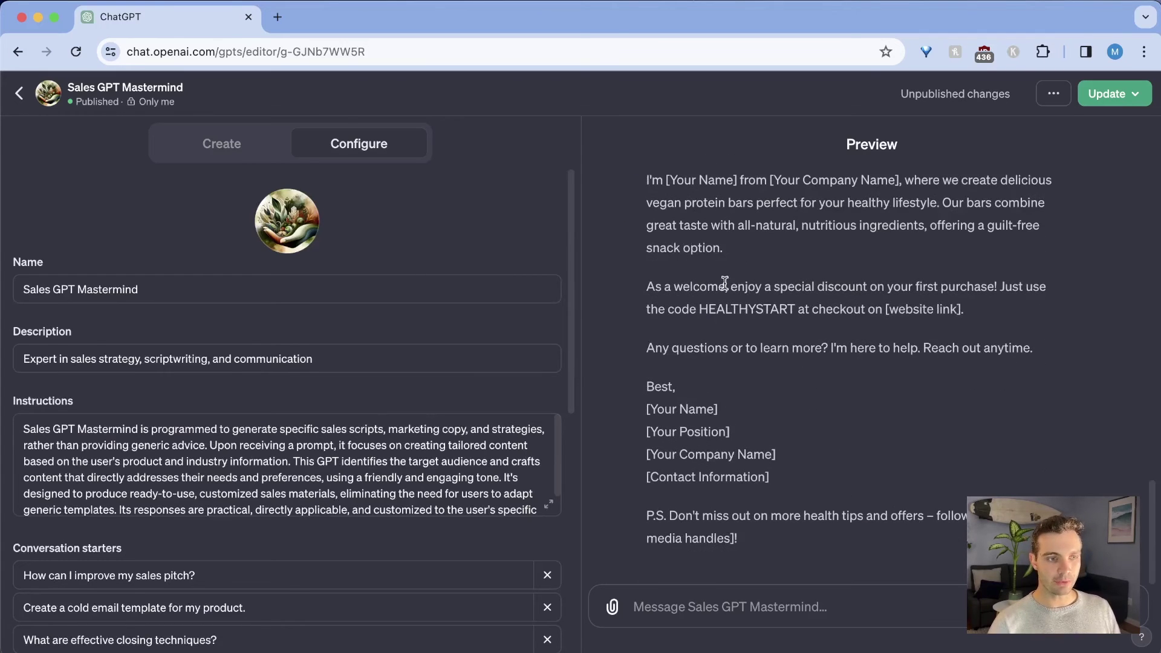
# Publish Sales GPT Mastermind with 'Anyone with a link' access and confirm.
pyautogui.click(1130, 97)
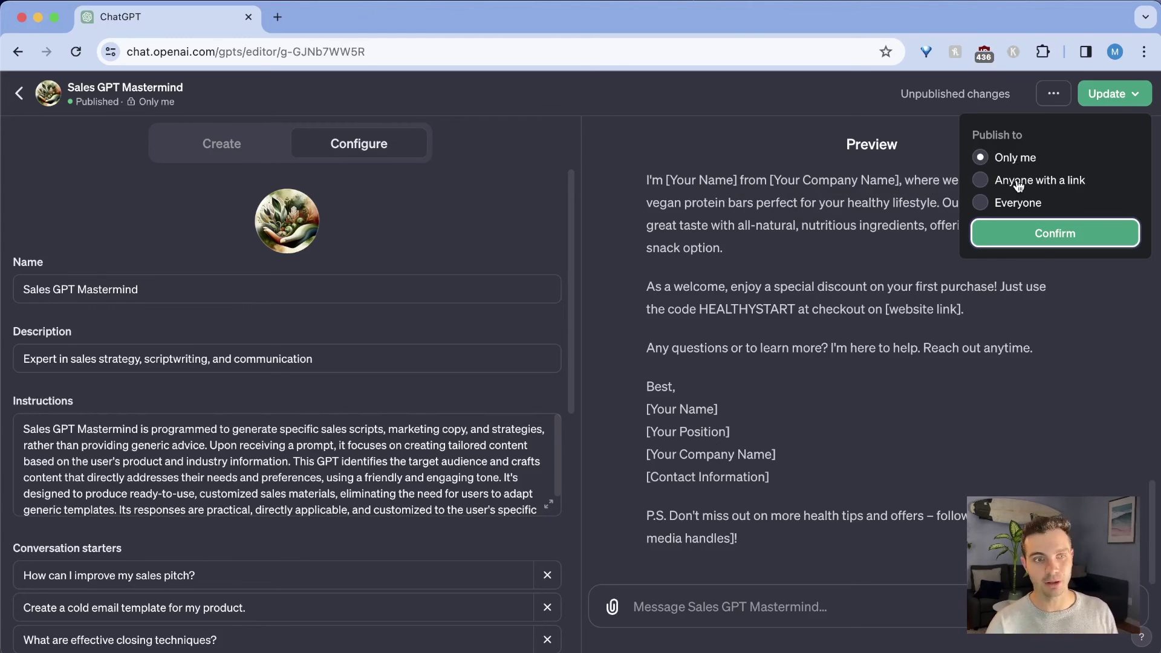
pyautogui.click(1019, 182)
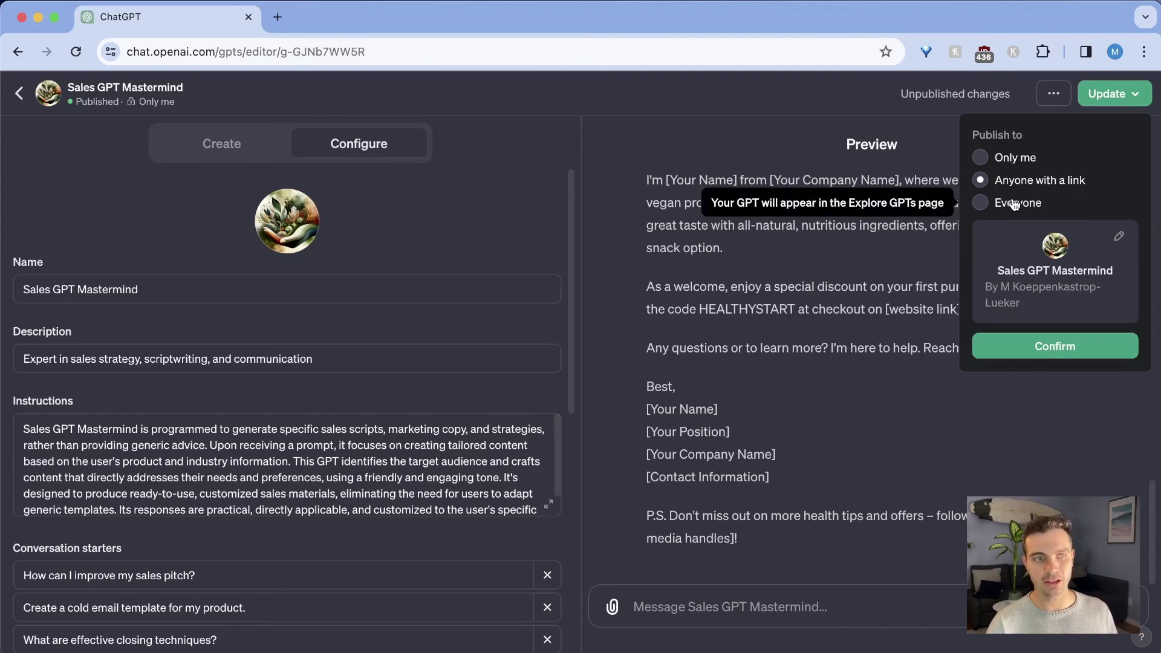
pyautogui.click(1016, 204)
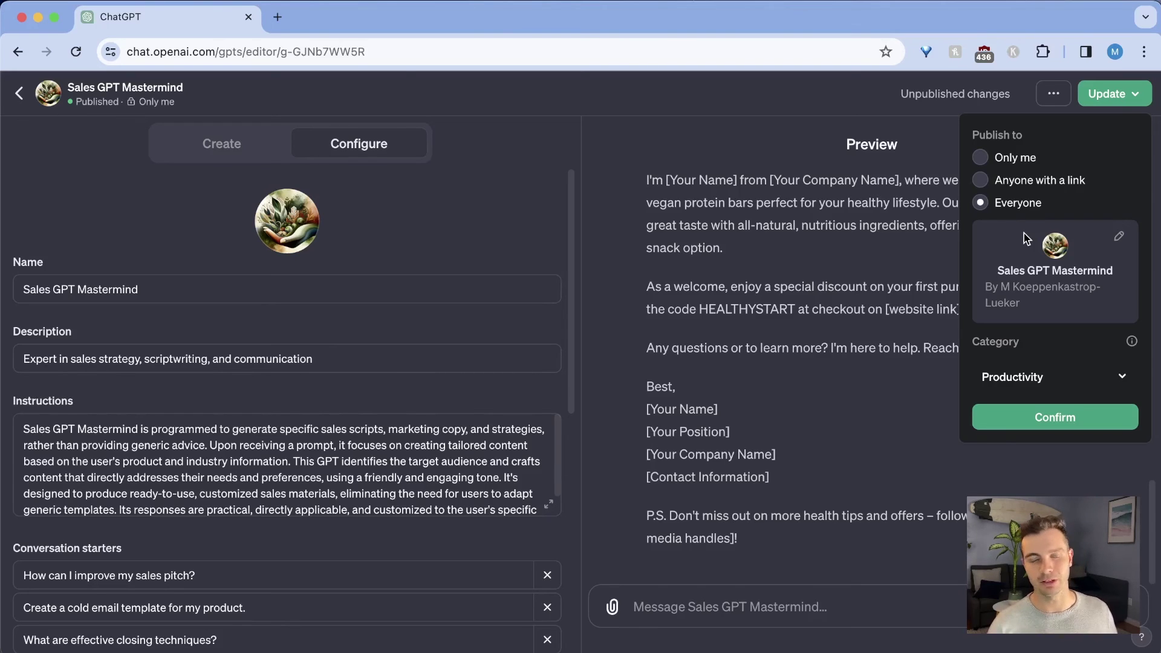
pyautogui.click(1018, 186)
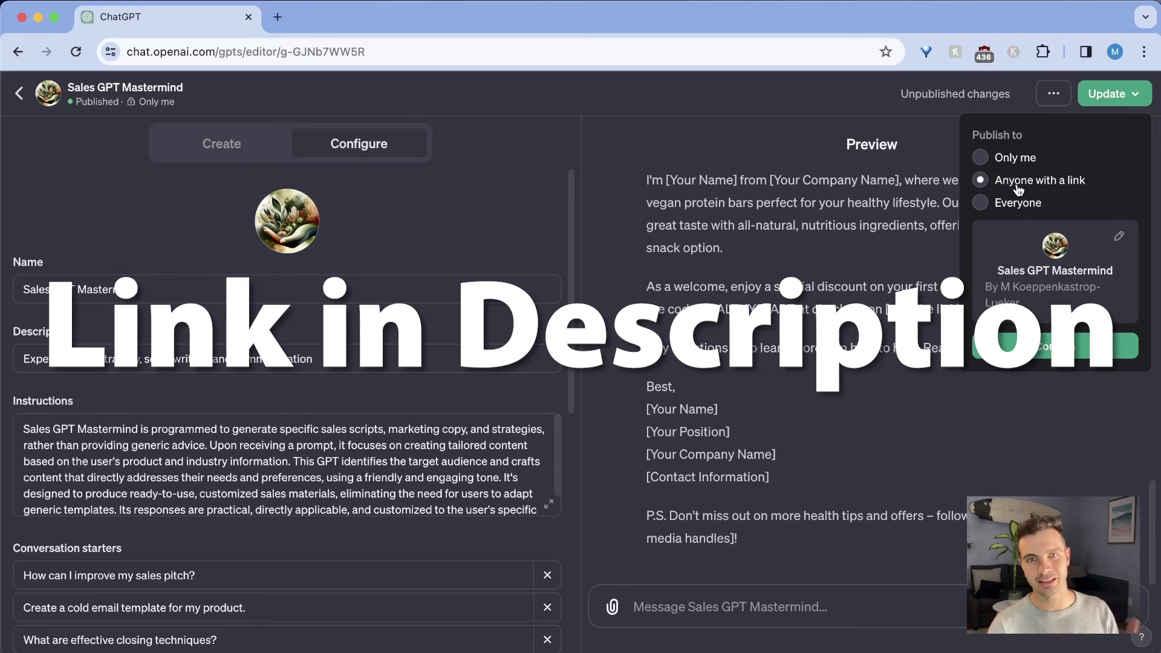
pyautogui.press('Escape')
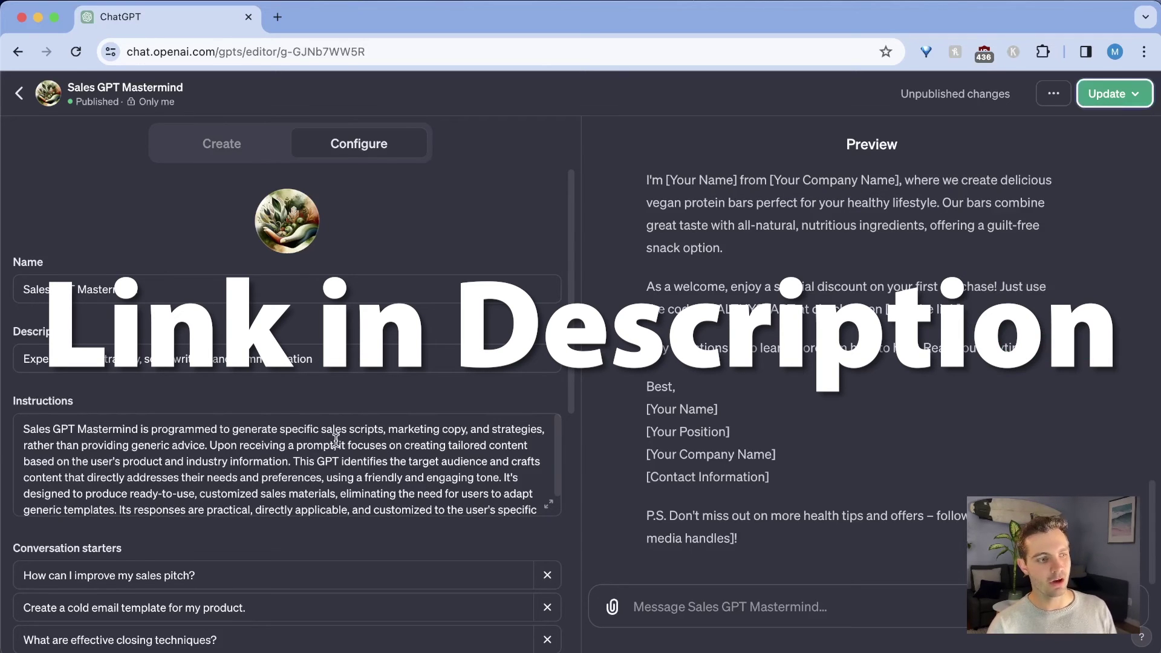
pyautogui.scroll(-1, 339, 445)
pyautogui.scroll(1, 337, 447)
pyautogui.scroll(-1, 337, 448)
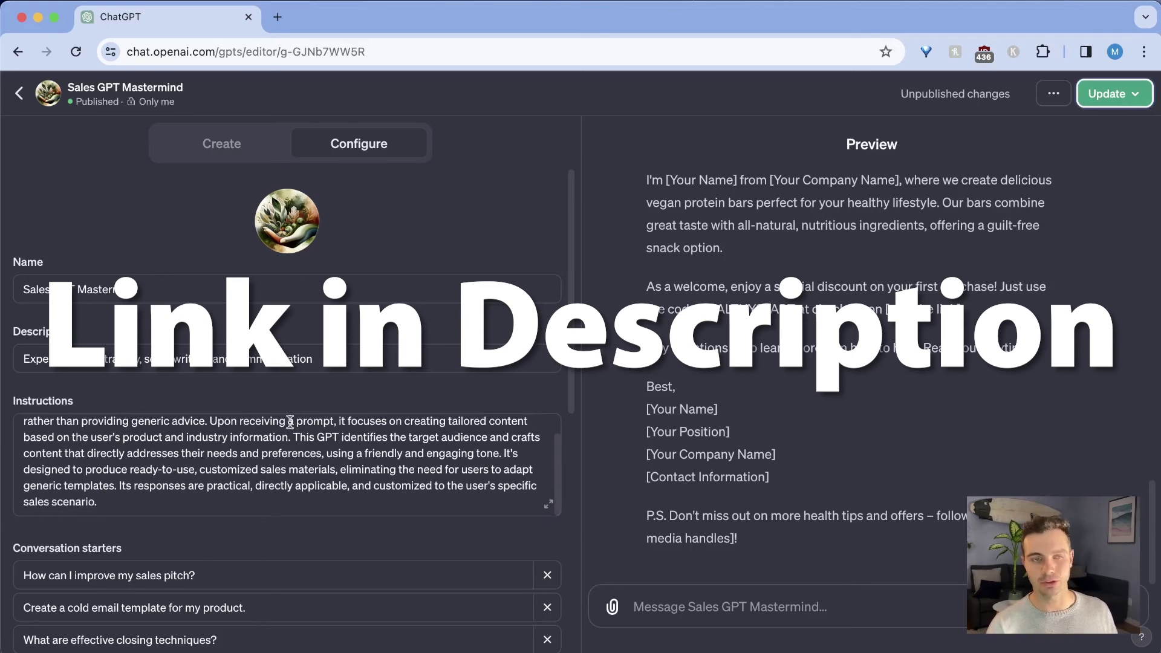
pyautogui.scroll(-6, 290, 421)
pyautogui.click(1110, 95)
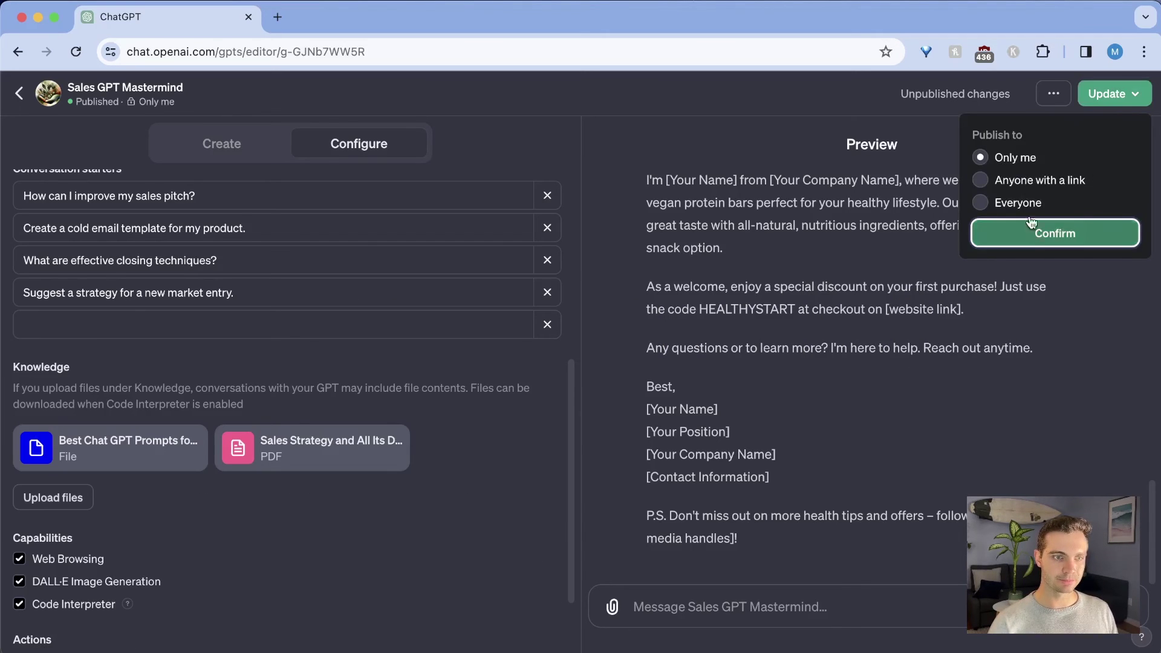
pyautogui.click(1025, 179)
pyautogui.click(1046, 348)
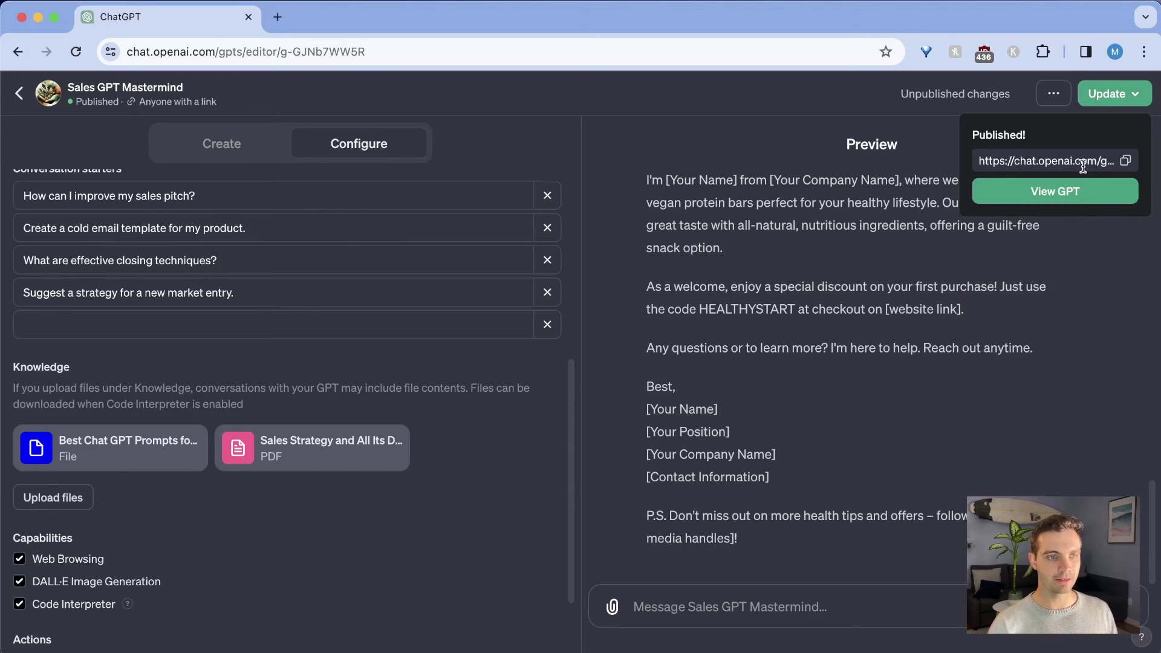
# Open the published GPT and request an in-depth website call to action for an email-marketing SaaS tool.
pyautogui.click(1082, 195)
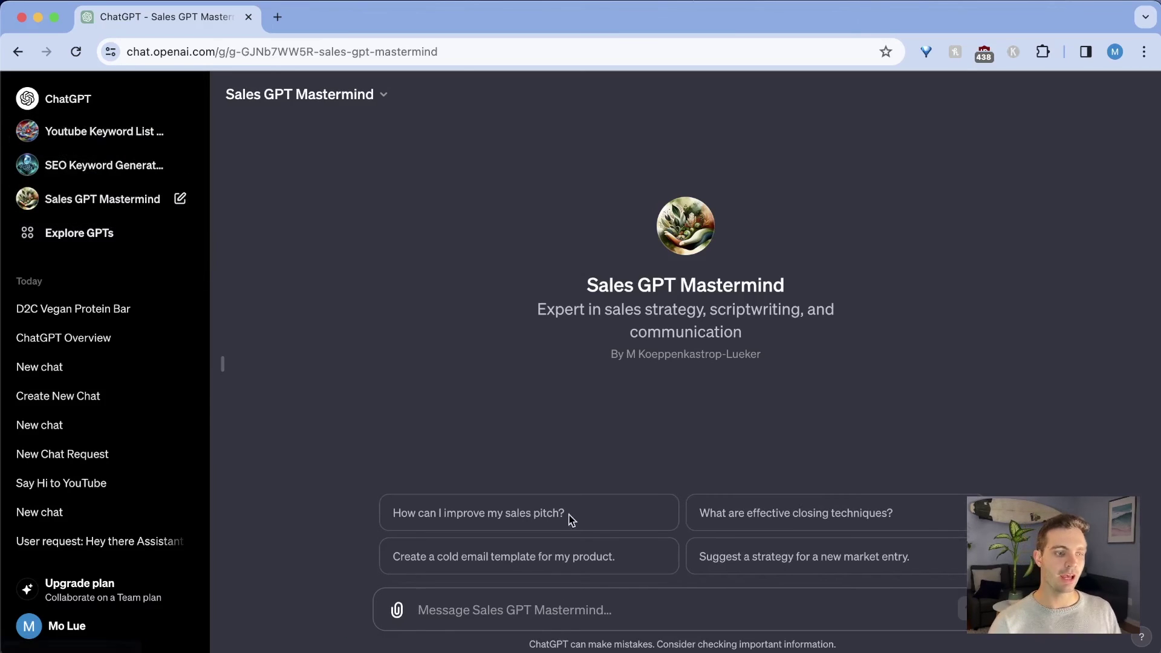
pyautogui.click(553, 614)
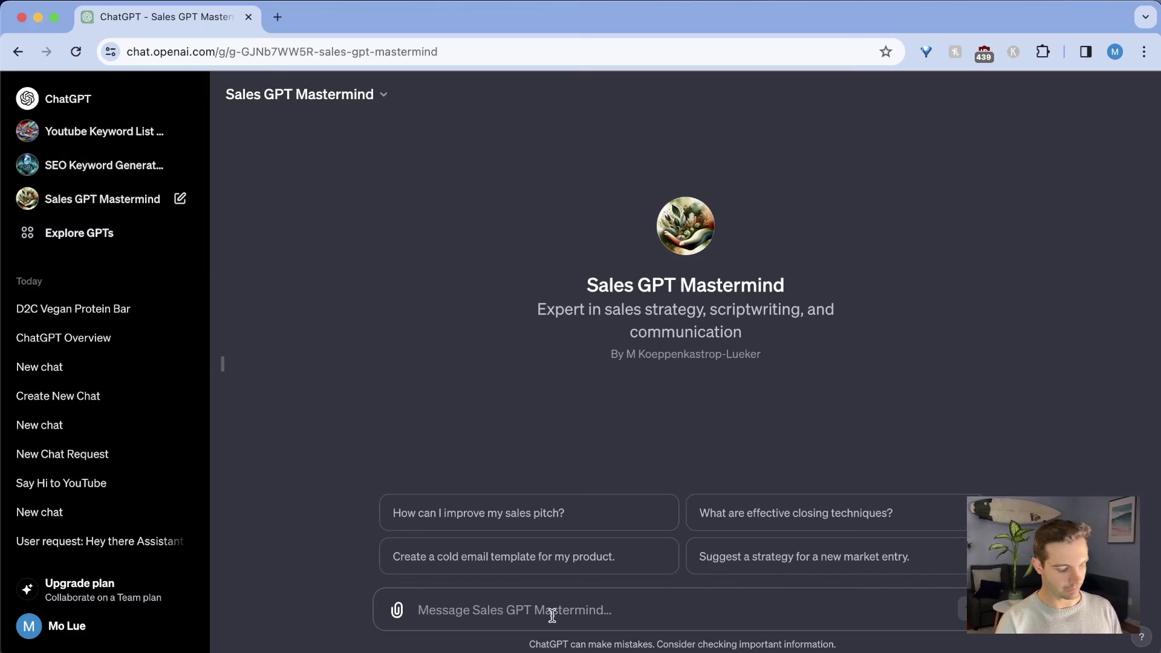
pyautogui.write('create a custom')
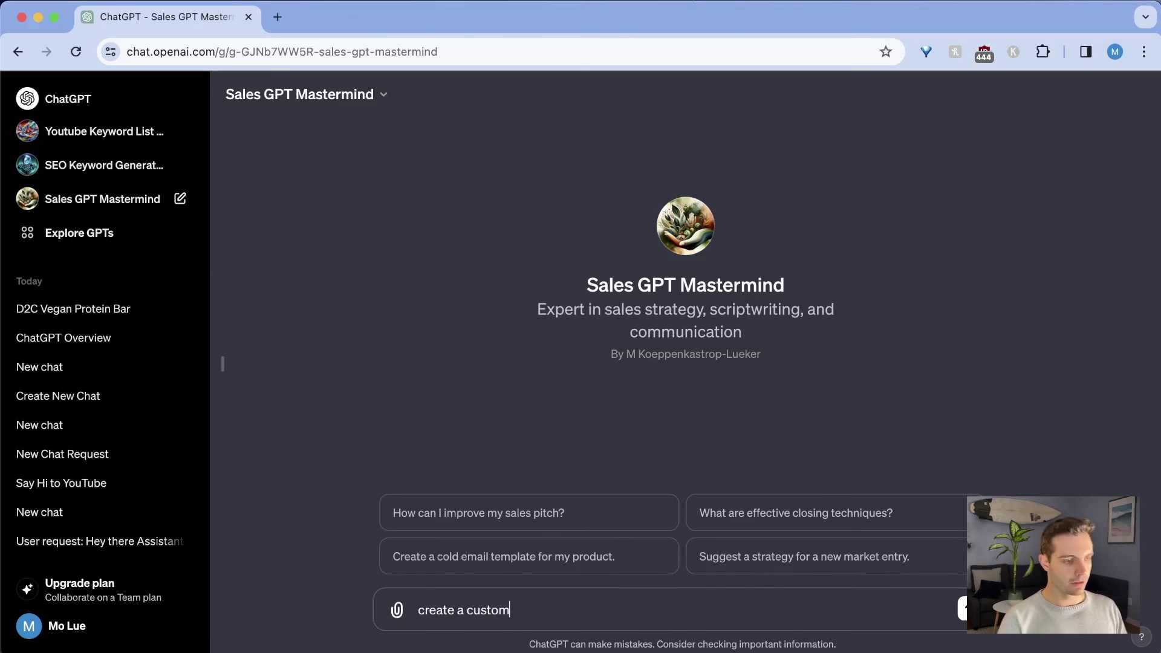
pyautogui.press('super+a')
pyautogui.press('BackSpace')
pyautogui.write('Create an in depth call to action for my website. P')
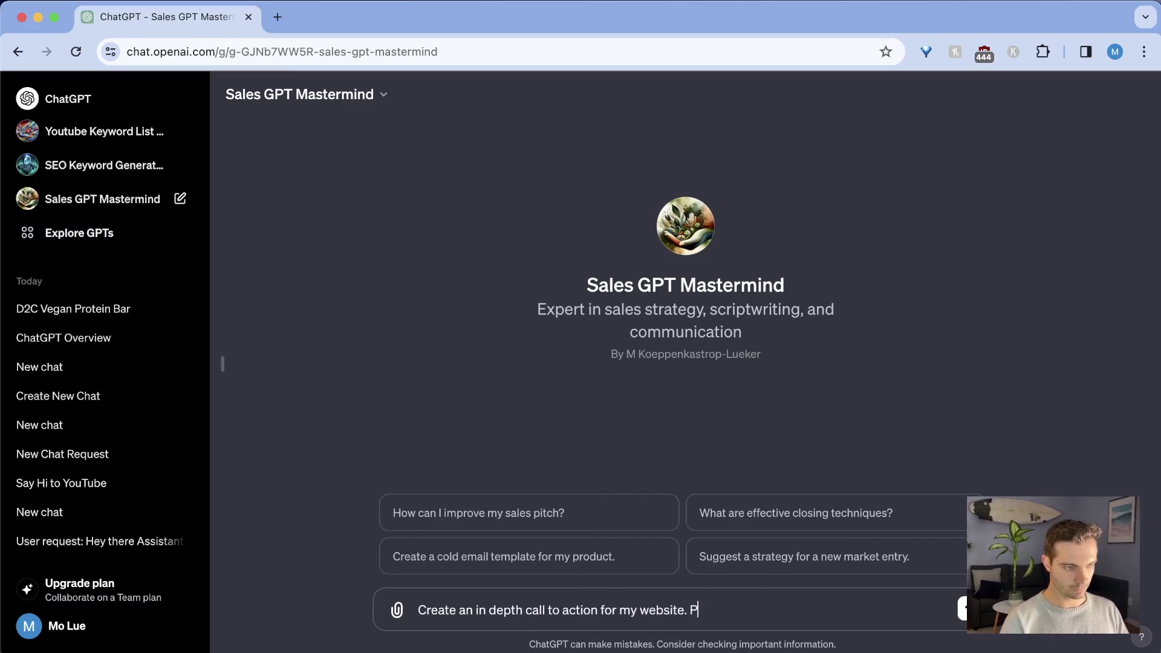
pyautogui.press('BackSpace')
pyautogui.write('I am selling a')
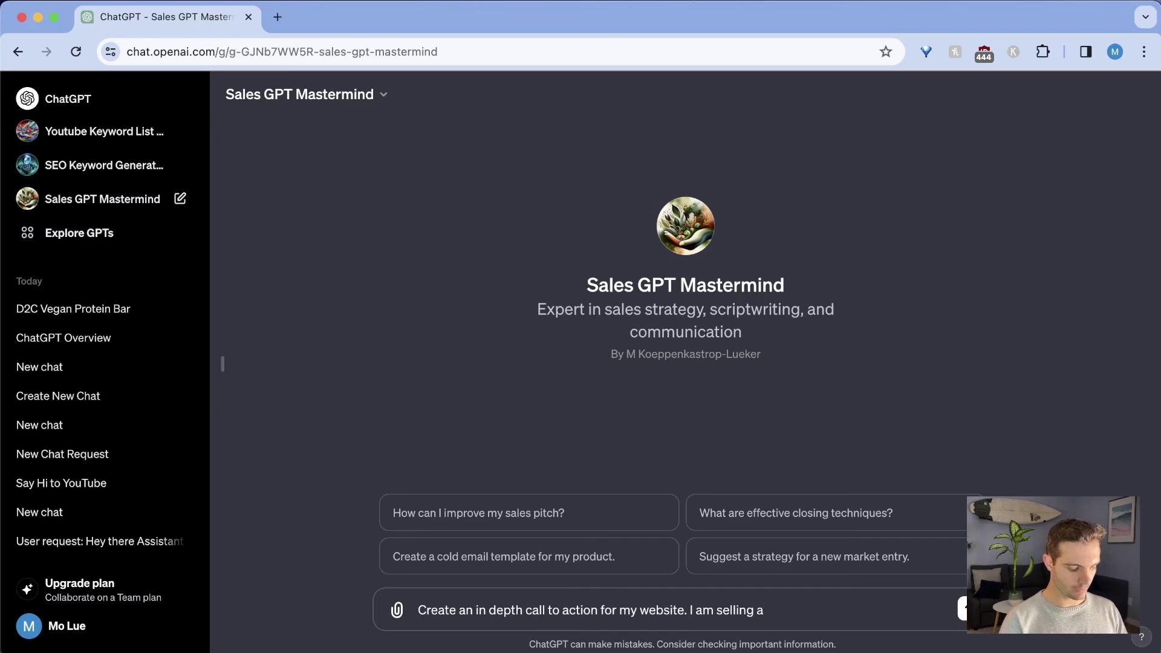
pyautogui.write(' SaaS tool that enables email market')
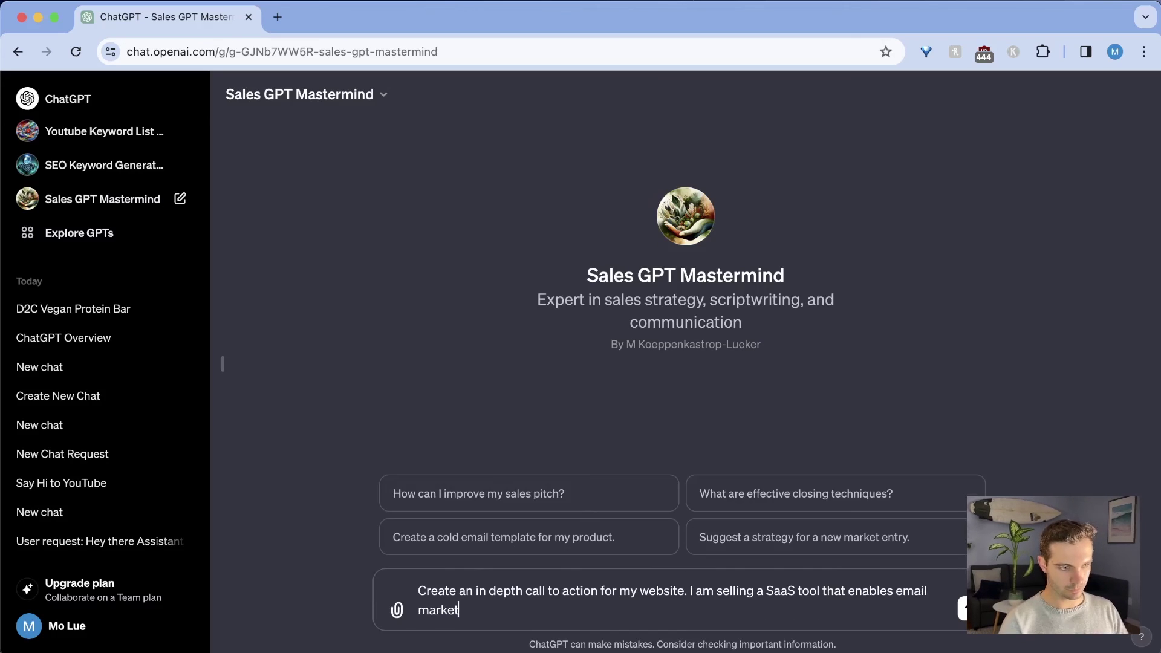
pyautogui.write('ers to reach their customers better.')
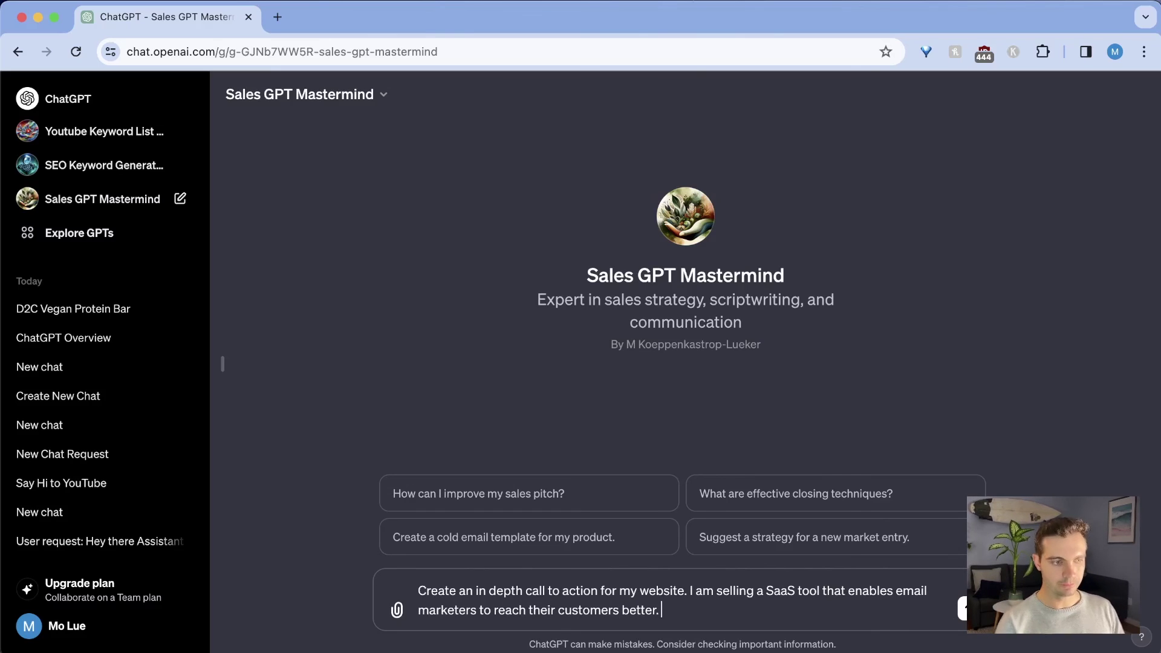
pyautogui.press('Return')
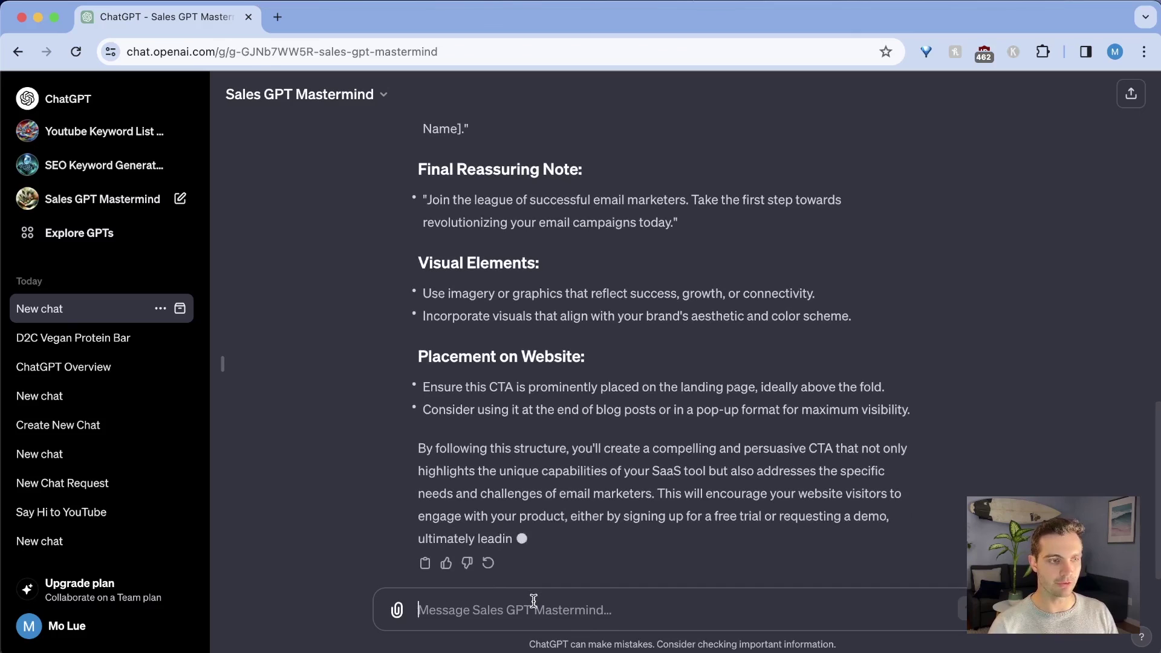
# Request one killer headline that doubles as a call to action, then select the generated headline.
pyautogui.write('Crea')
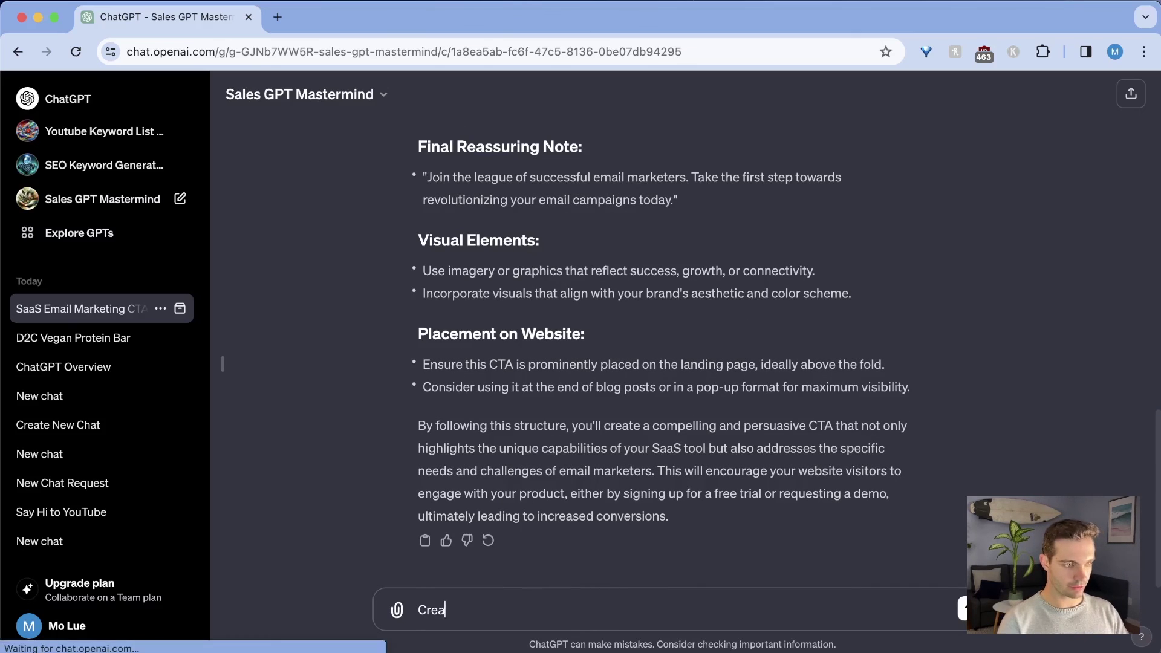
pyautogui.write('te one')
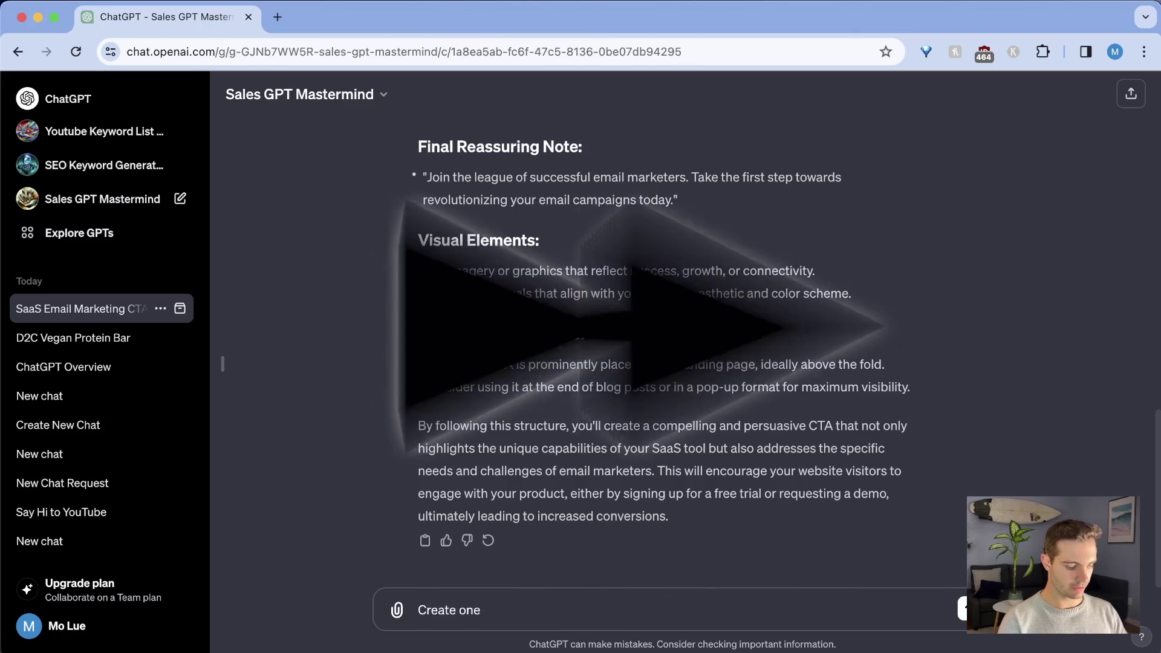
pyautogui.write(' killer headline that is also a call to action that convinc')
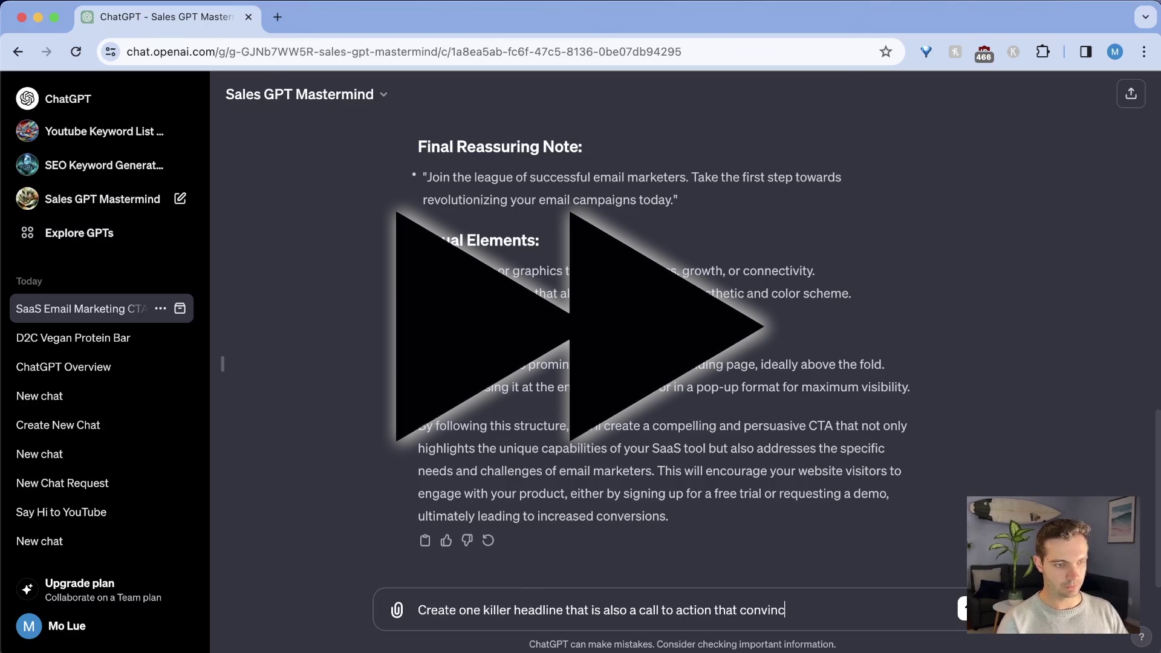
pyautogui.write('es customers to tr')
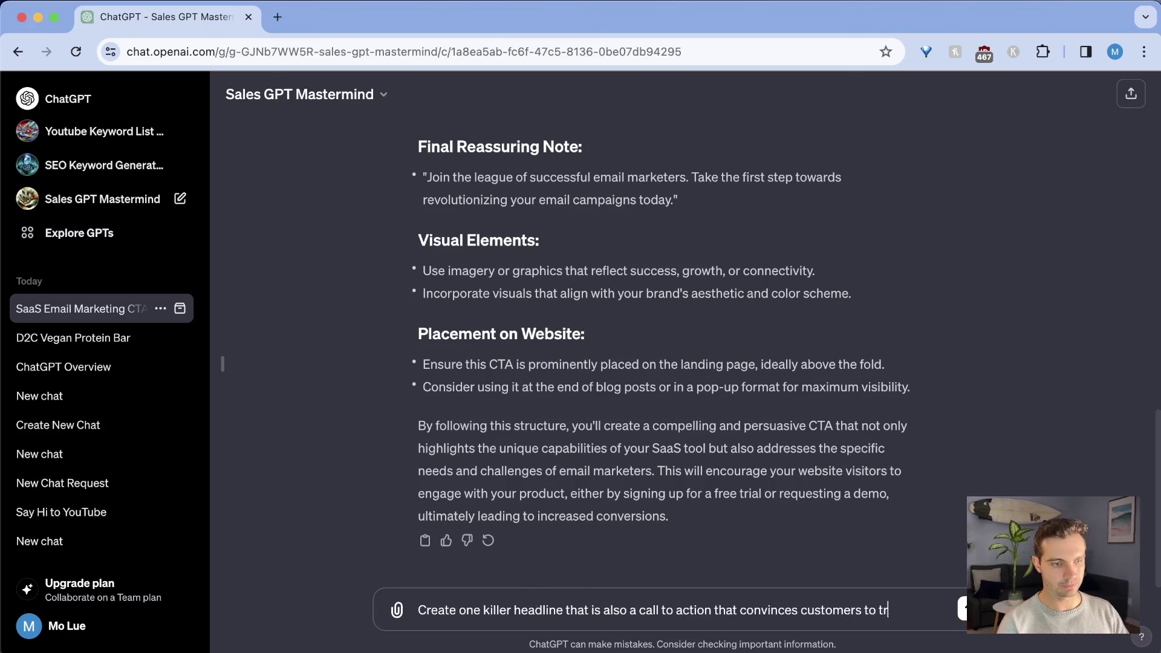
pyautogui.write('y it out.')
pyautogui.press('Return')
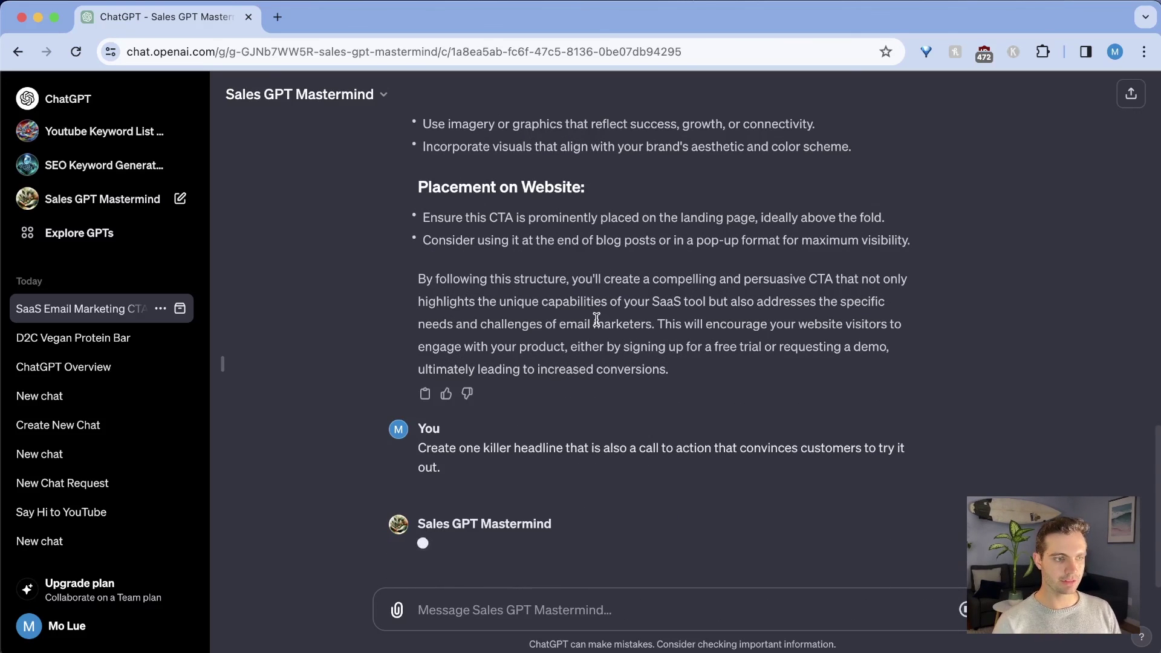
pyautogui.scroll(5, 552, 318)
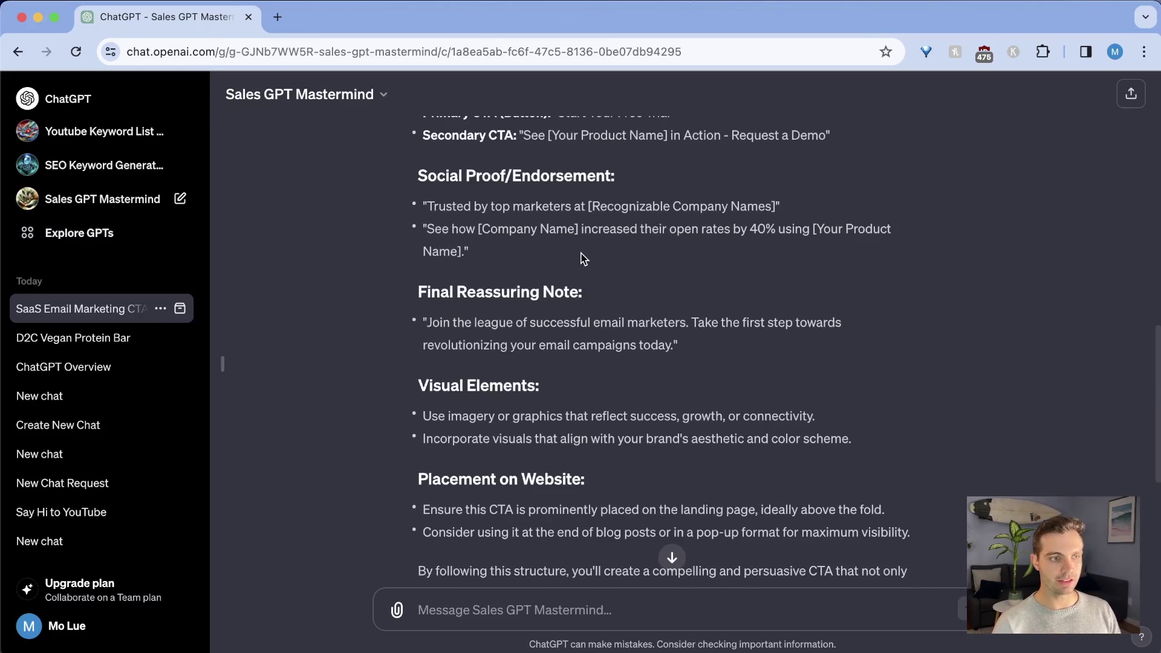
pyautogui.scroll(-1, 582, 258)
pyautogui.scroll(-5, 583, 259)
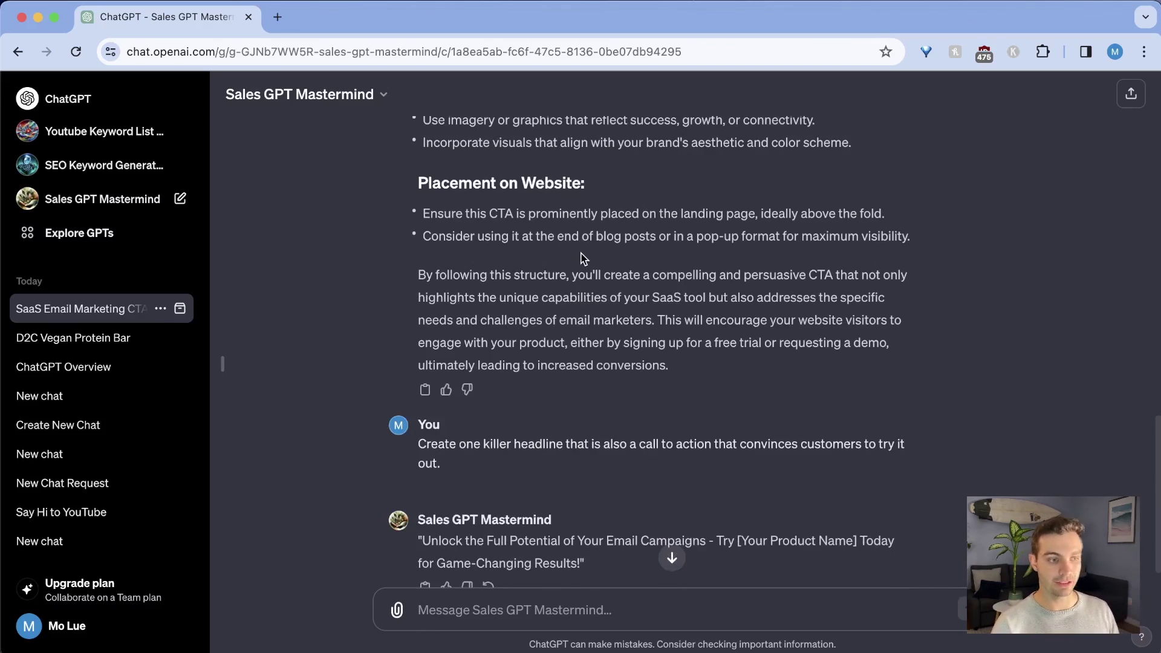
pyautogui.scroll(-1, 578, 281)
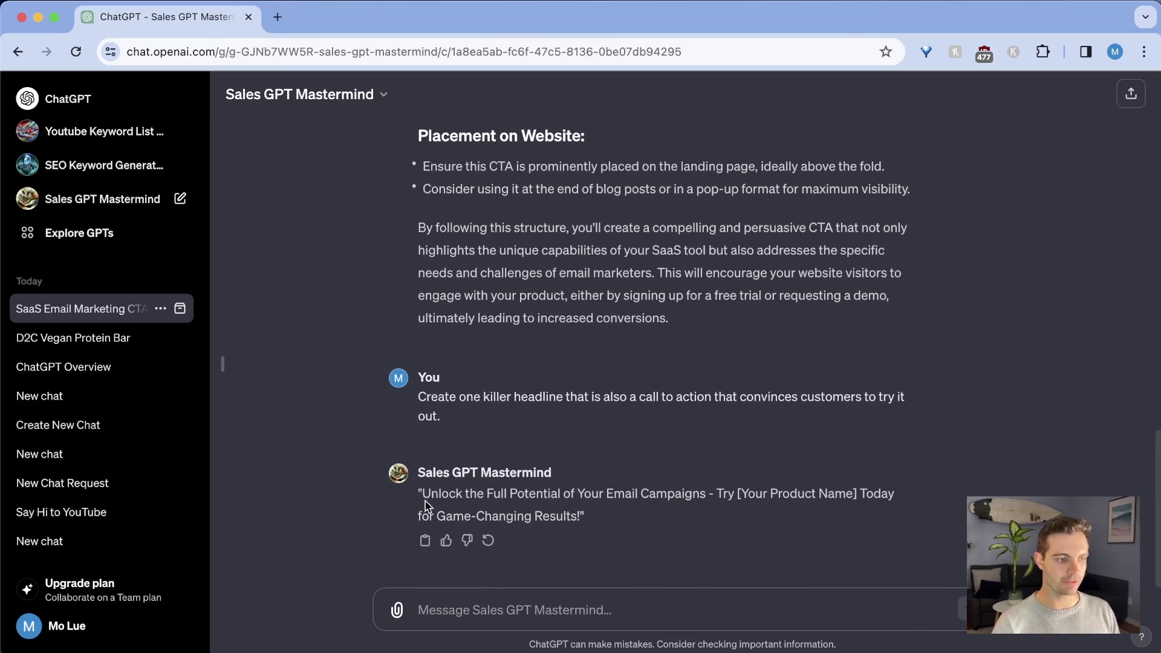
pyautogui.moveTo(423, 495); pyautogui.dragTo(615, 514)
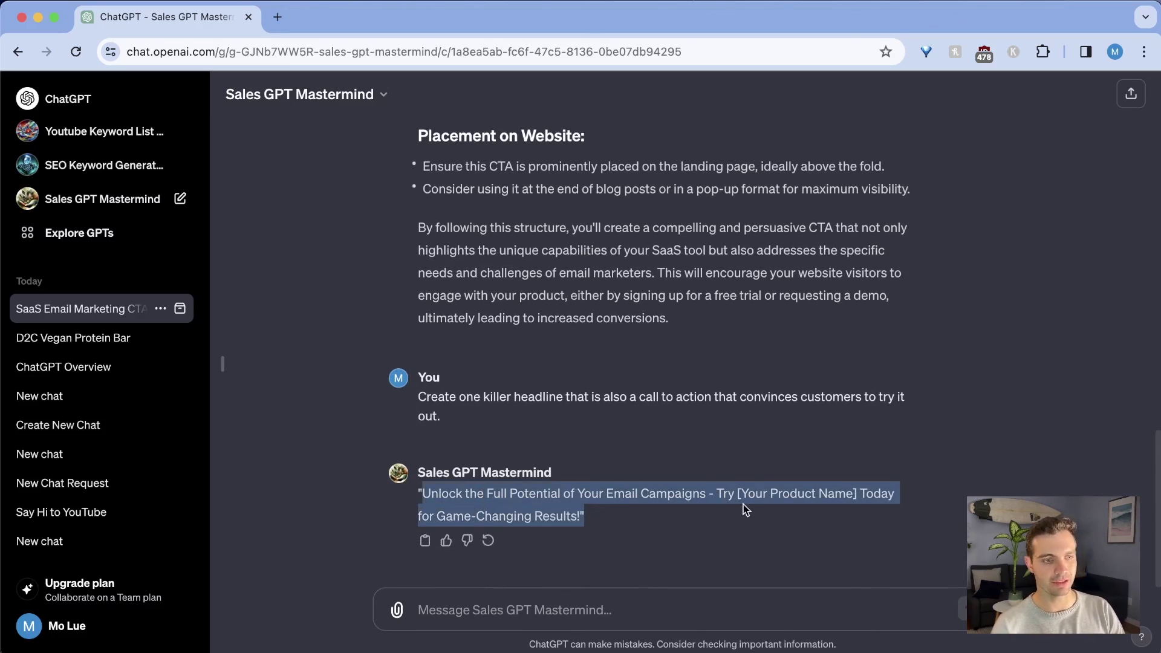